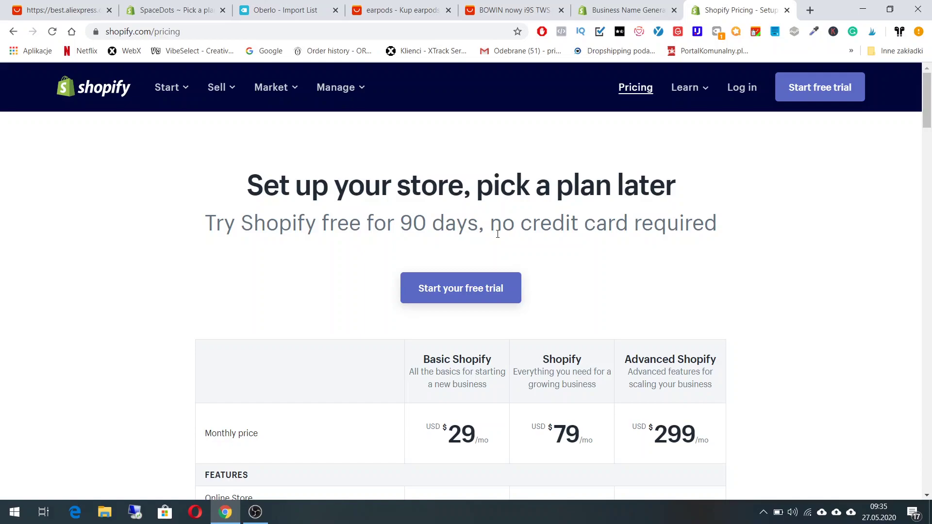
Highlight the 90-day free trial offer on the pricing page and open the free trial sign-up form
left_click_drag(362, 224, 485, 223)
left_click(512, 223)
left_click(818, 97)
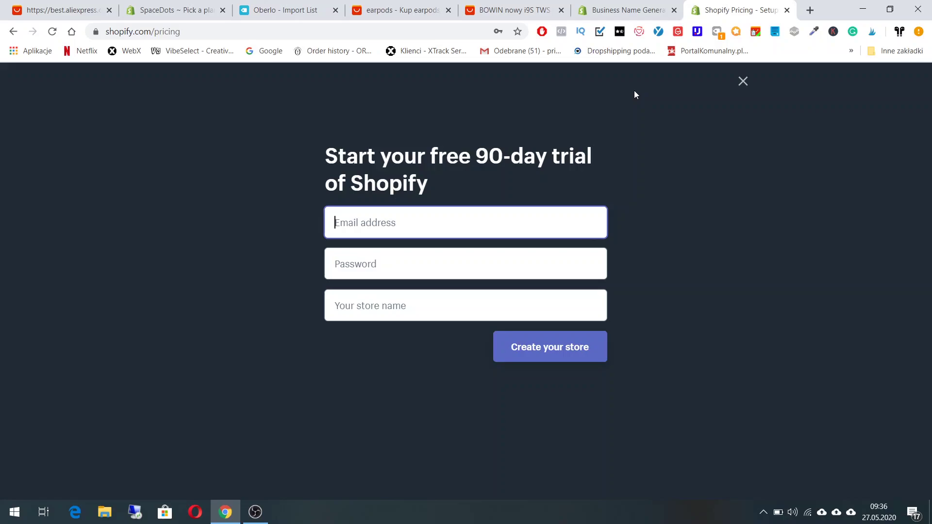
Switch to the business name generator and examine its Earpods query and the start of the results
left_click(616, 9)
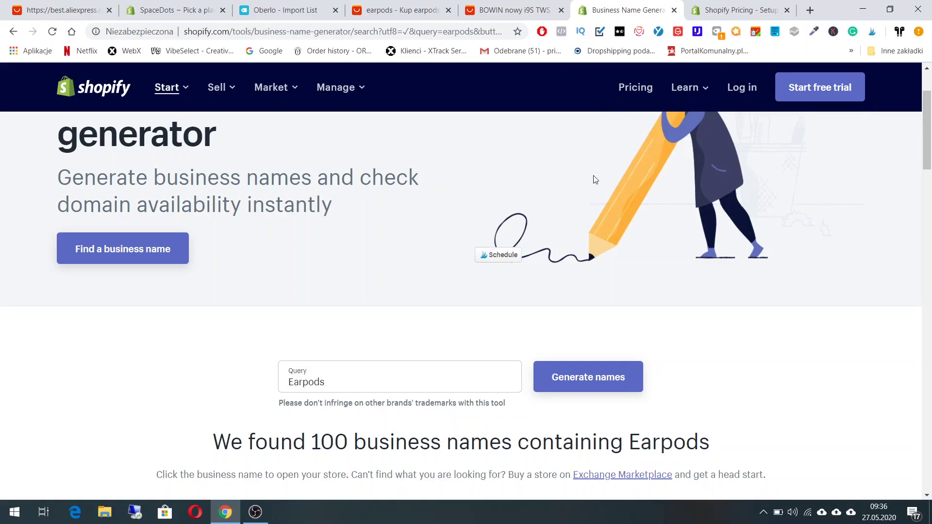
scroll(389, 179, "down", 1)
scroll(416, 202, "up", 1)
scroll(424, 202, "up", 1)
scroll(425, 250, "down", 1)
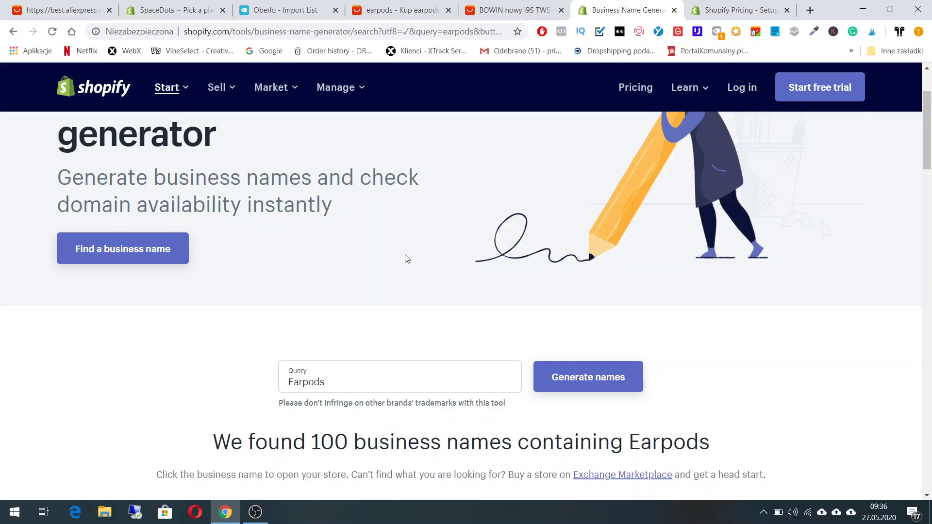
scroll(404, 279, "down", 1)
left_click(402, 310)
left_click(248, 307)
scroll(360, 243, "down", 2)
scroll(349, 231, "up", 1)
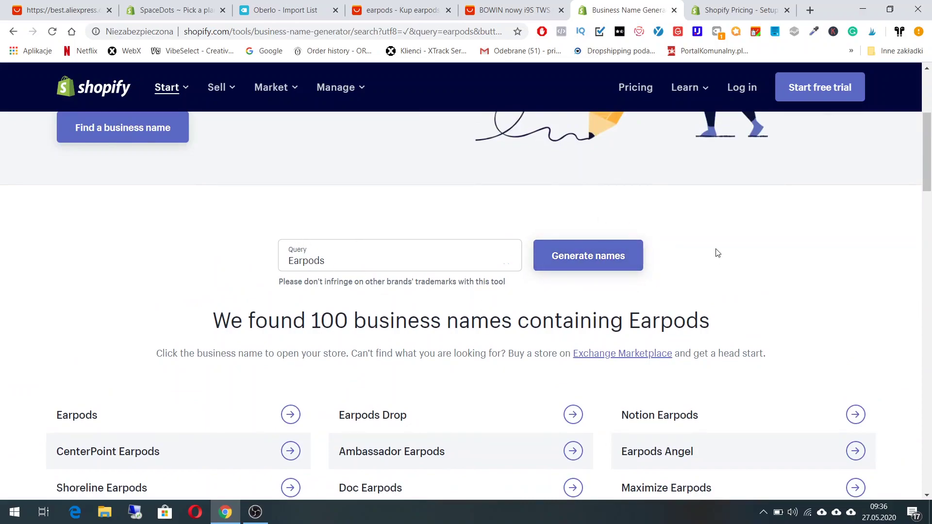
Look through the whole first page of suggested business names containing Earpods
scroll(694, 250, "down", 4)
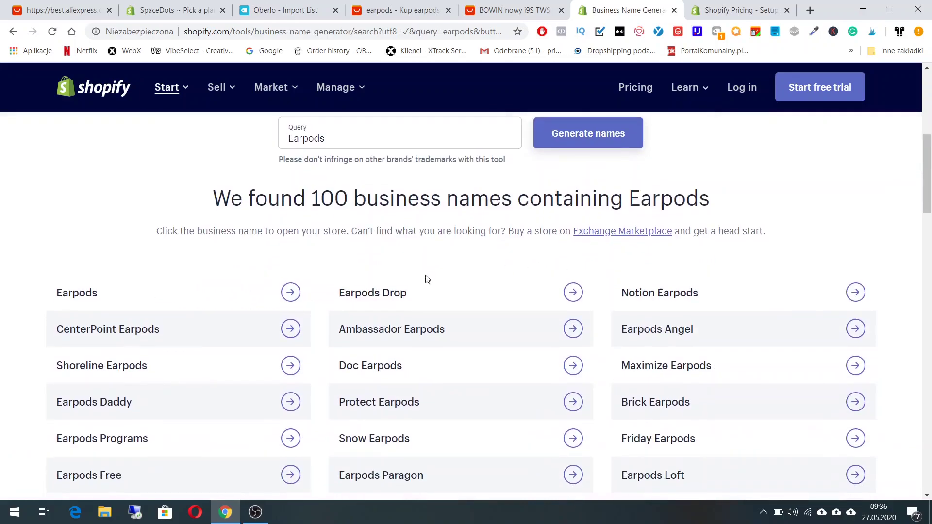
scroll(389, 228, "down", 5)
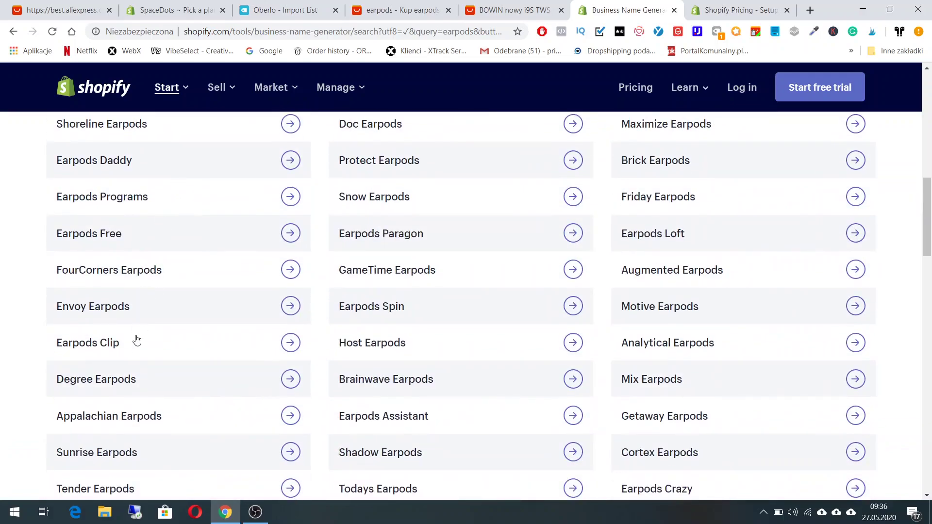
scroll(693, 257, "up", 6)
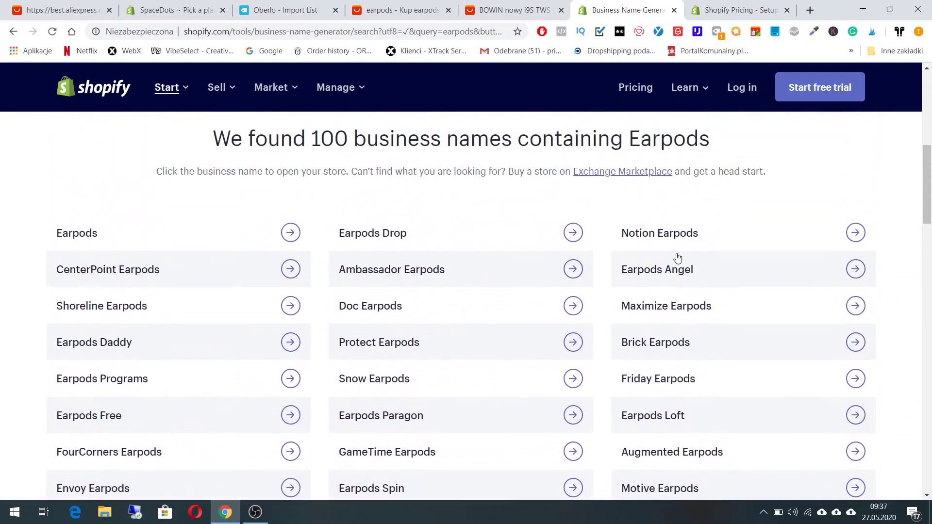
scroll(676, 254, "down", 3)
scroll(671, 364, "down", 6)
scroll(625, 381, "up", 13)
scroll(419, 305, "down", 2)
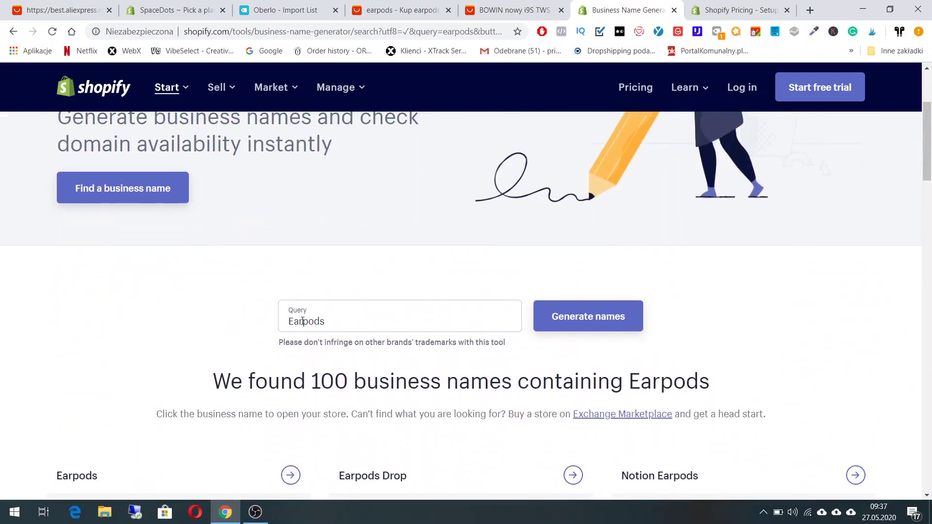
left_click(363, 328)
scroll(363, 328, "down", 11)
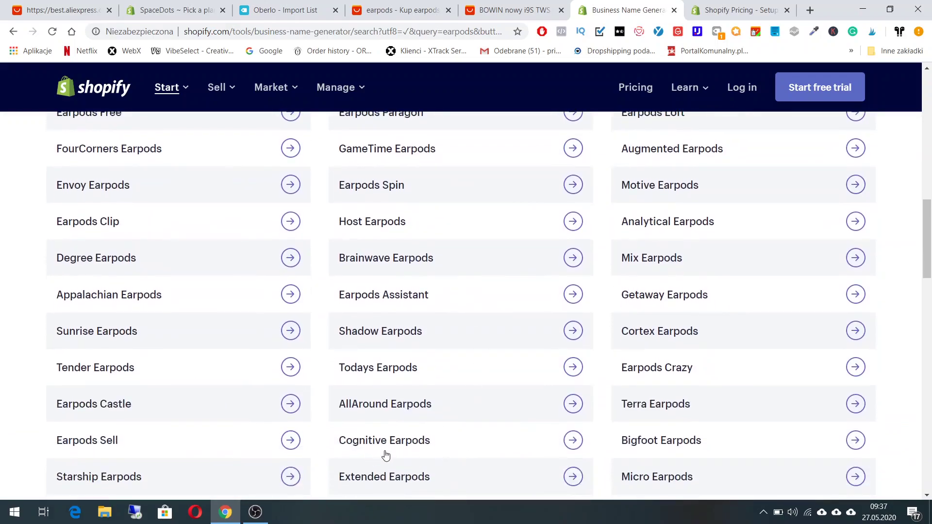
scroll(731, 398, "down", 5)
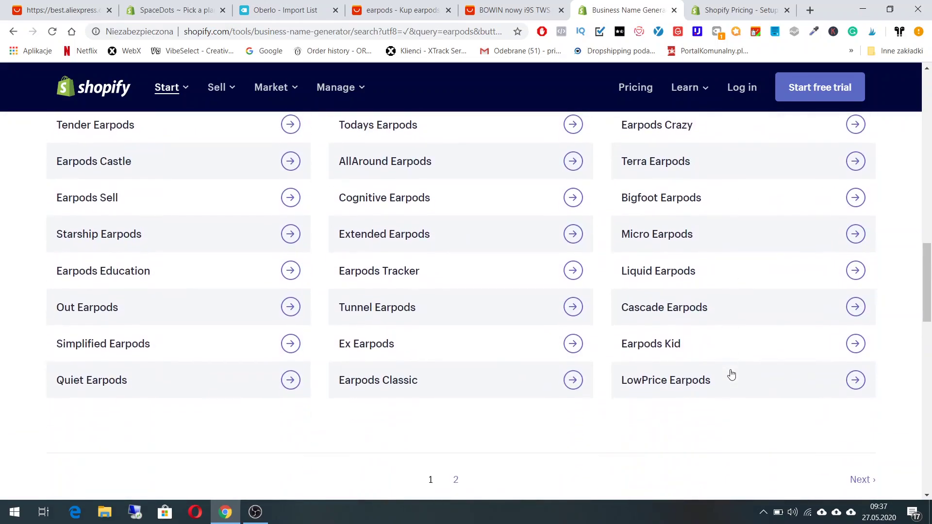
scroll(422, 381, "down", 3)
scroll(476, 399, "up", 11)
scroll(491, 372, "up", 3)
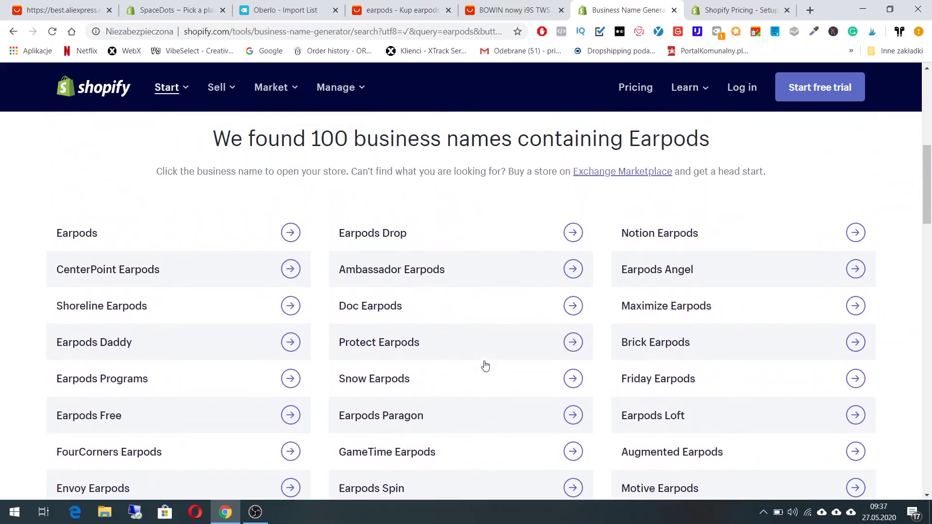
scroll(503, 362, "up", 1)
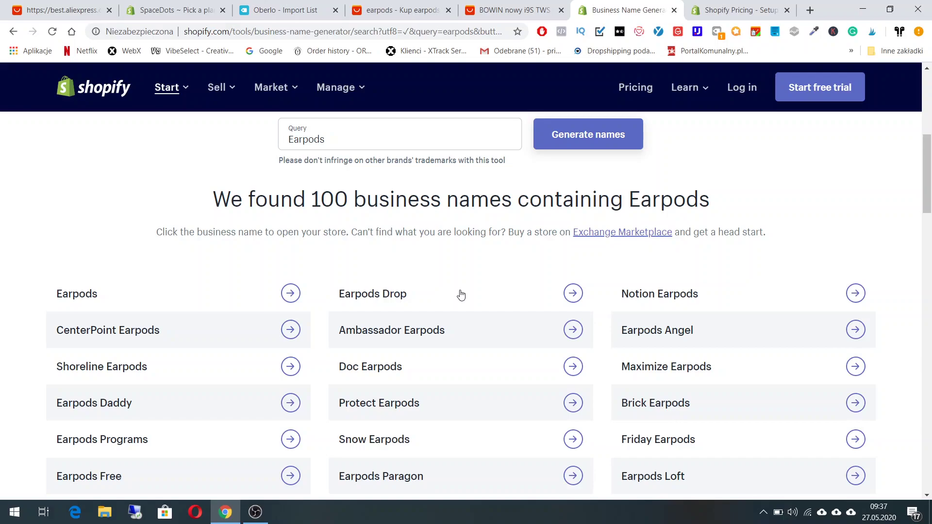
scroll(462, 295, "up", 4)
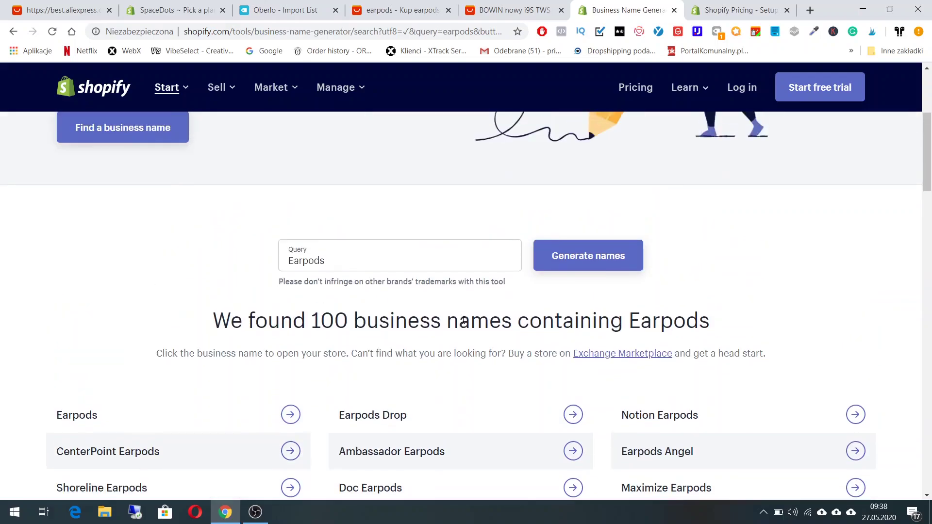
Generate business name suggestions again for the query Earpods
left_click(352, 306)
left_click_drag(351, 305, 308, 323)
left_click(589, 317)
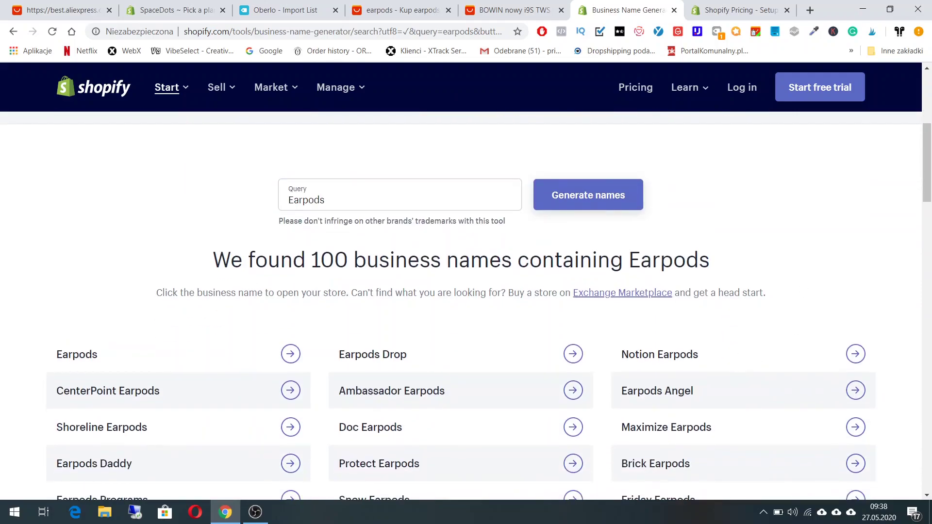
Return to the free trial sign-up form and open the home page of the SpaceDots store admin
left_click(710, 8)
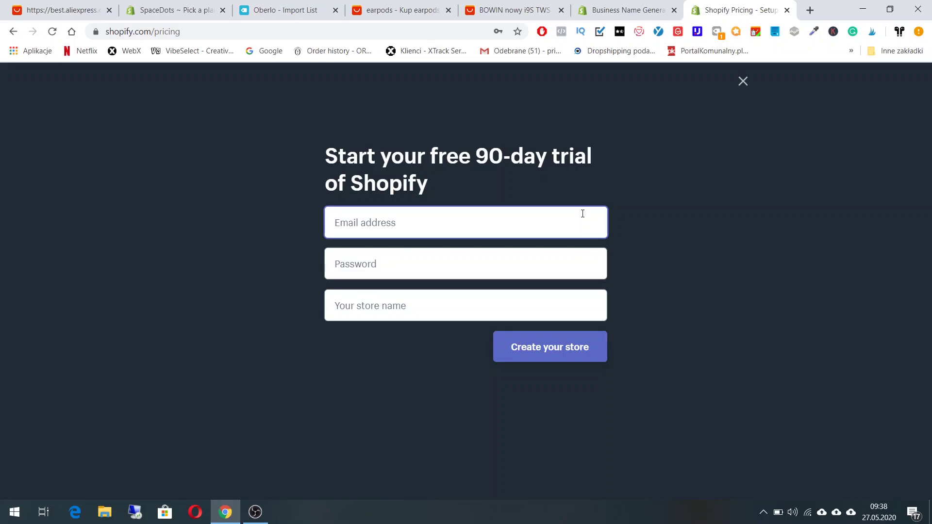
left_click(178, 6)
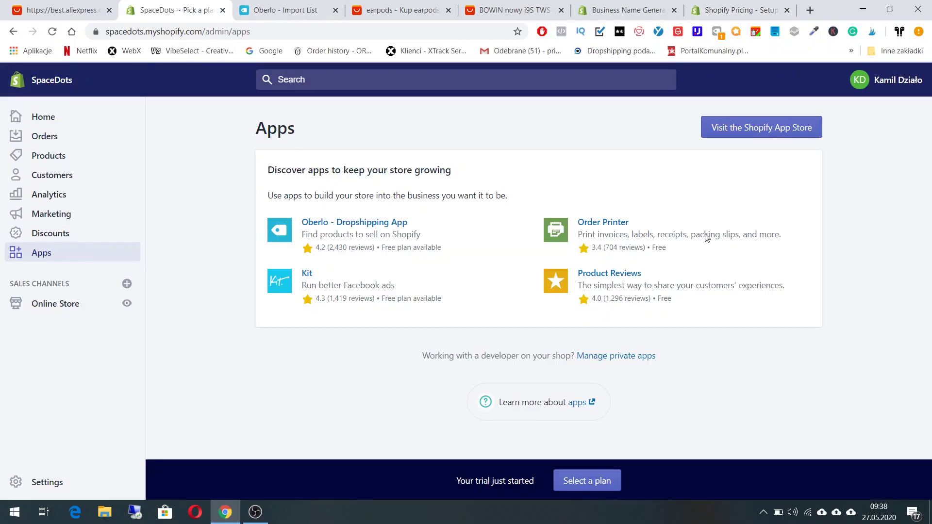
left_click(67, 117)
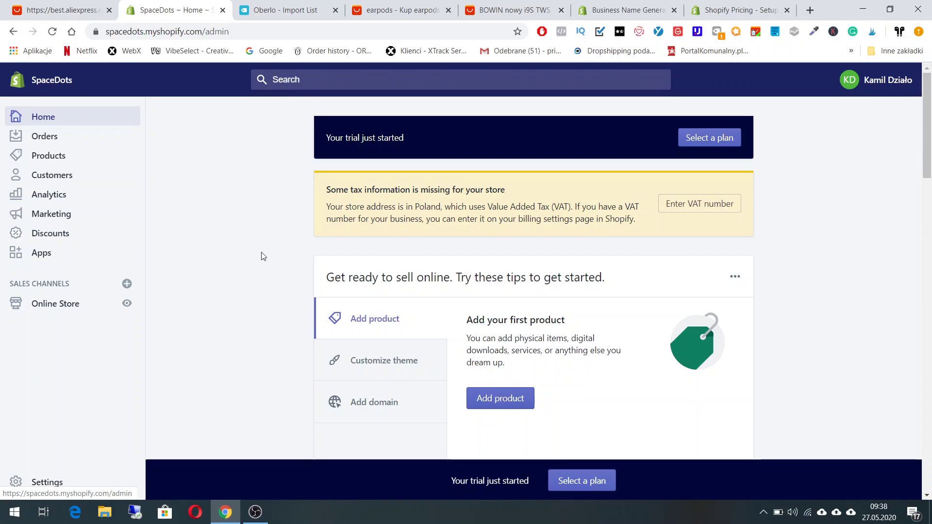
Open the online store's Themes page and review the current Debut theme and the theme library
left_click(76, 305)
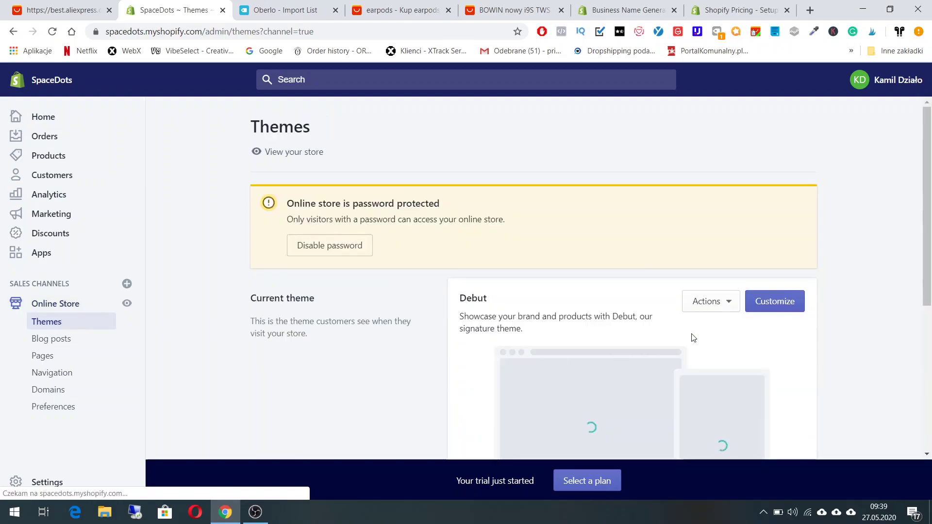
scroll(570, 305, "down", 4)
scroll(575, 306, "up", 1)
scroll(696, 298, "down", 1)
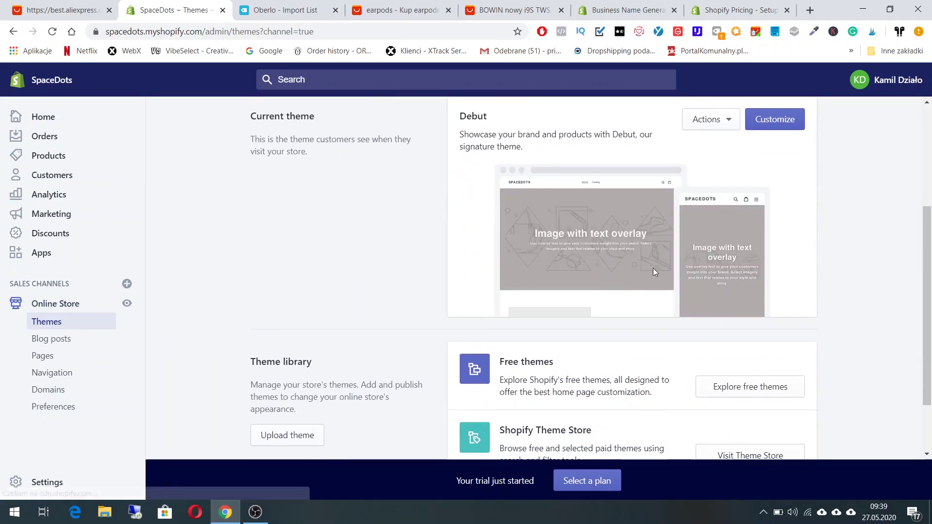
scroll(670, 292, "down", 3)
scroll(674, 298, "up", 5)
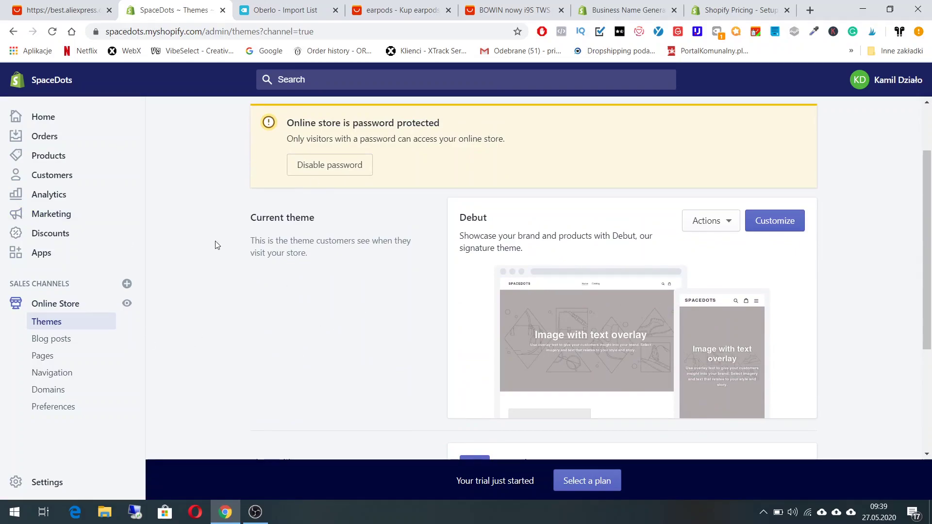
Open the Oberlo - Dropshipping App listing from the SpaceDots store's Apps page
left_click(51, 261)
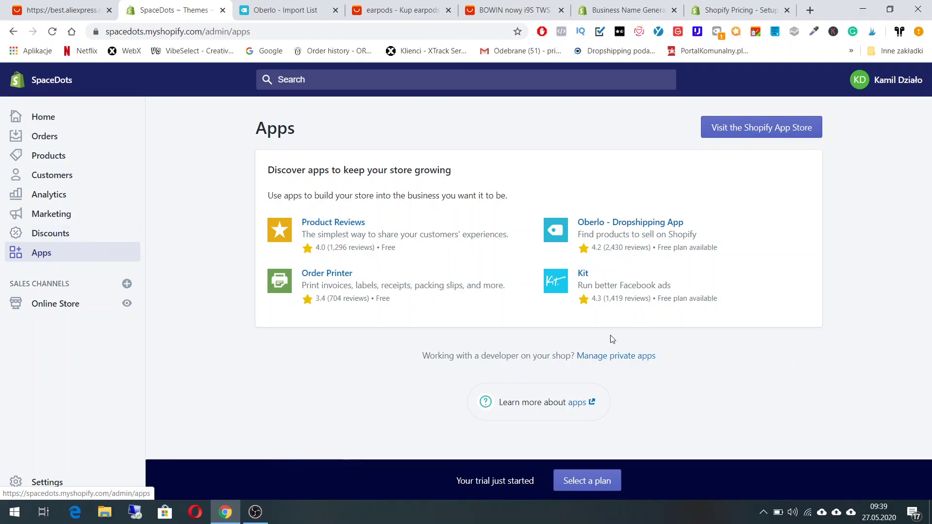
left_click(639, 224)
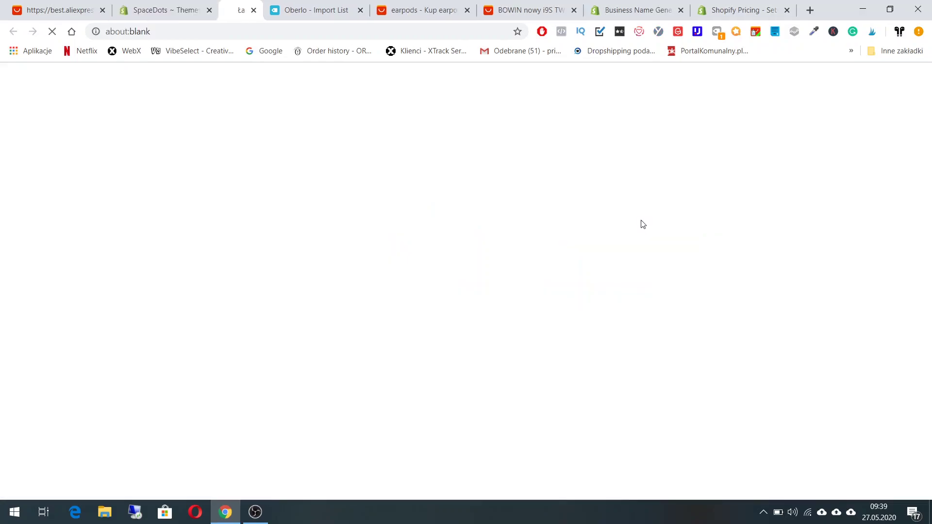
left_click(167, 10)
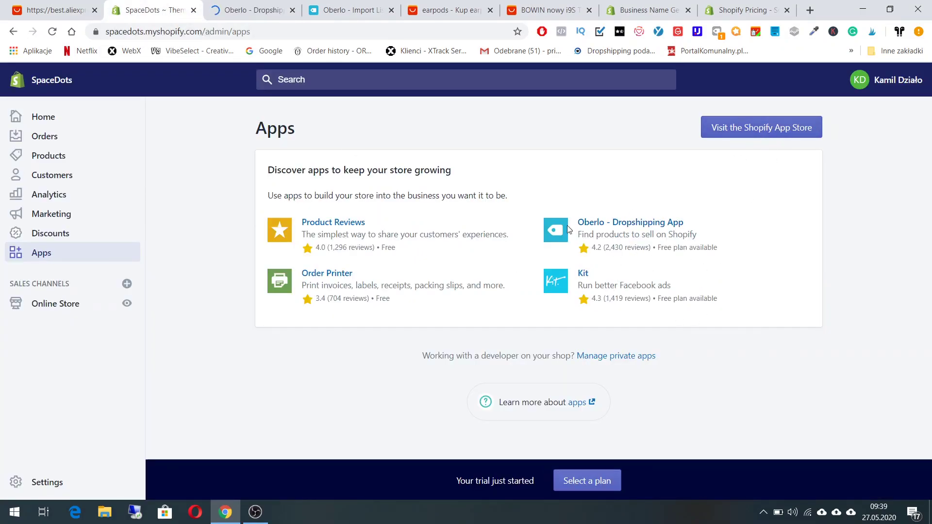
key("ctrl+Tab")
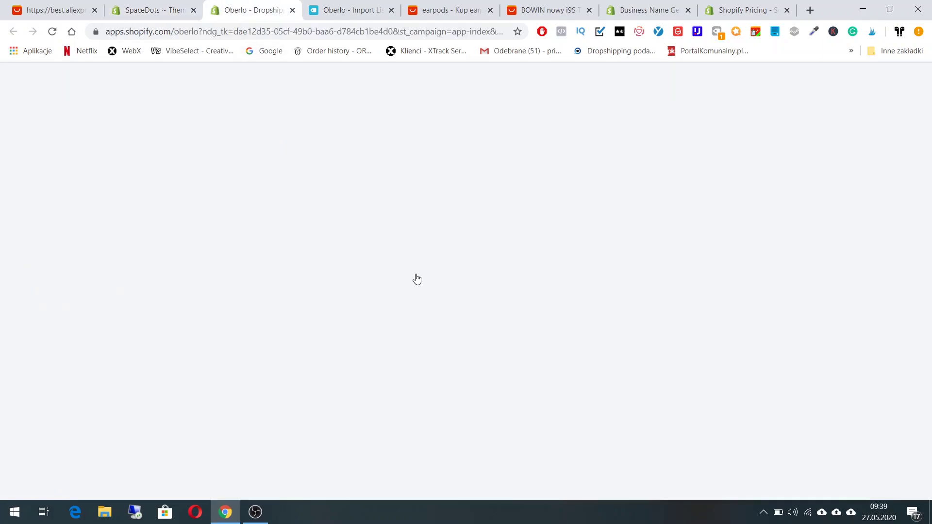
scroll(407, 293, "down", 1)
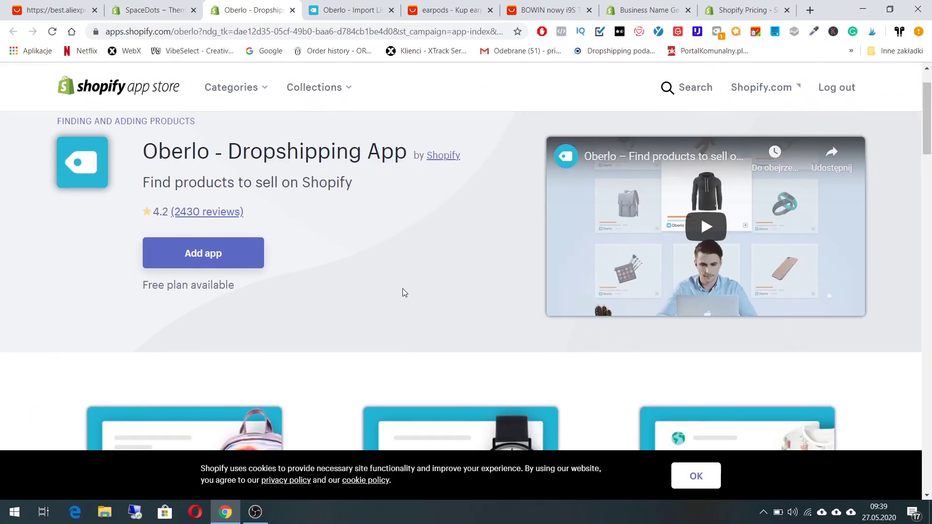
Close the old Oberlo Import List page and add the Oberlo app to the SpaceDots store
left_click(391, 10)
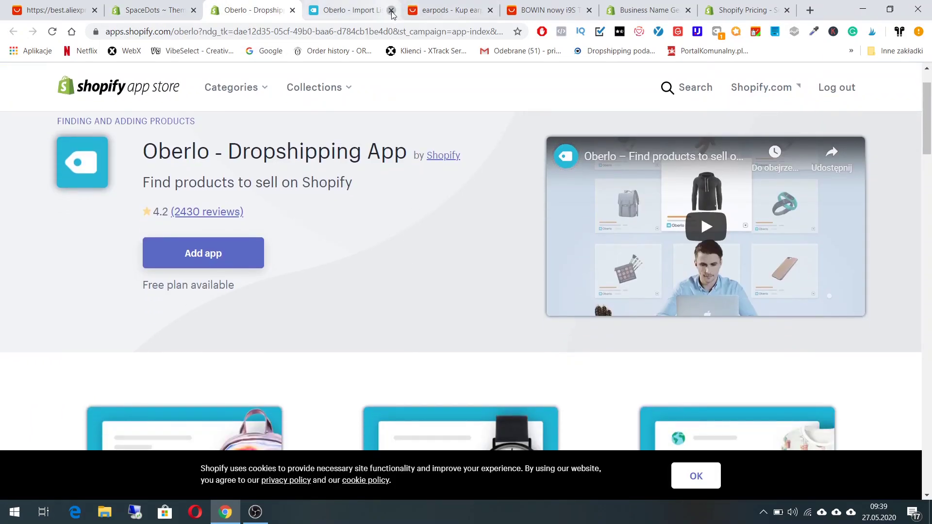
left_click(204, 253)
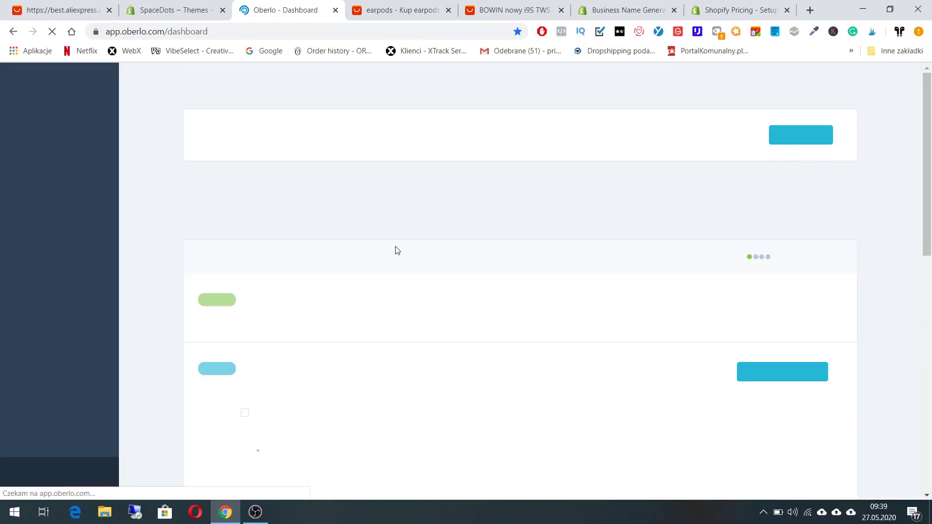
scroll(436, 258, "down", 2)
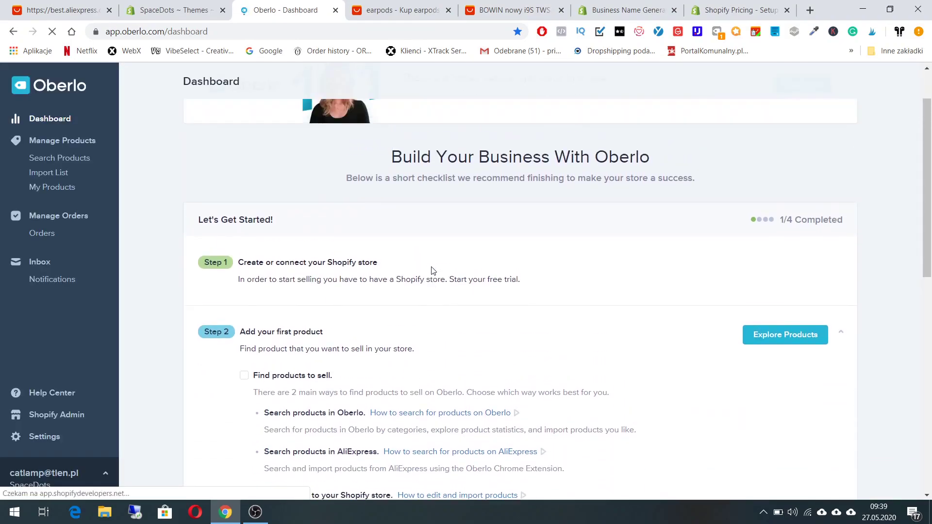
scroll(431, 272, "up", 2)
Check the SpaceDots store's Apps page for the installed Oberlo app
left_click(197, 6)
left_click(277, 10)
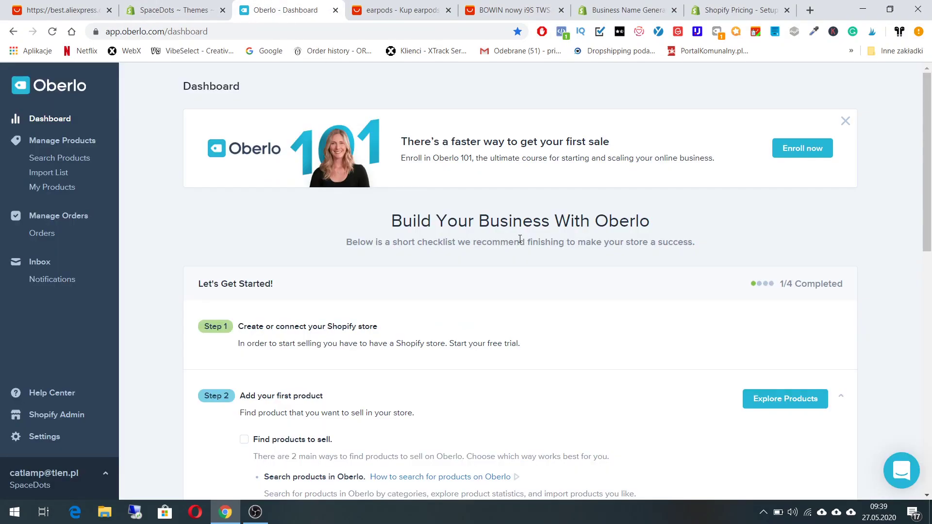
left_click(192, 7)
left_click(33, 32)
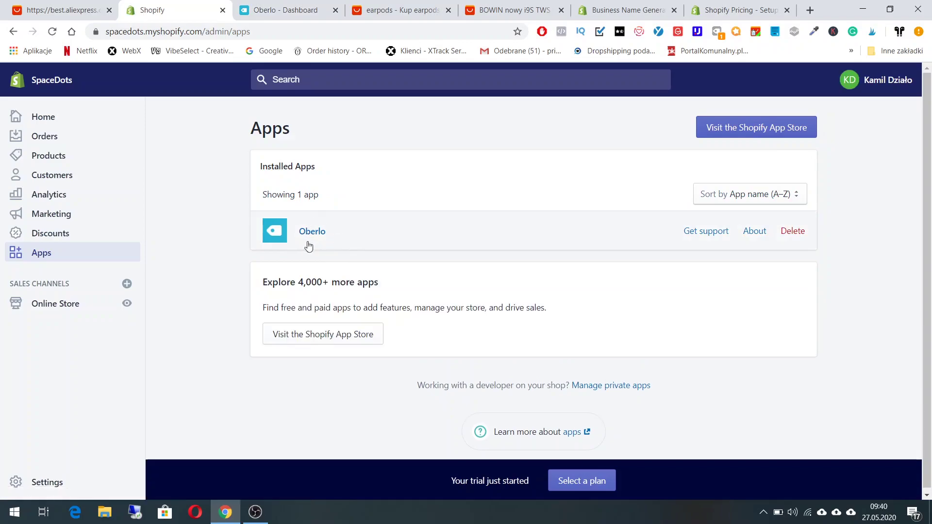
Review the getting-started checklist and the overview videos on the Oberlo dashboard
left_click(292, 10)
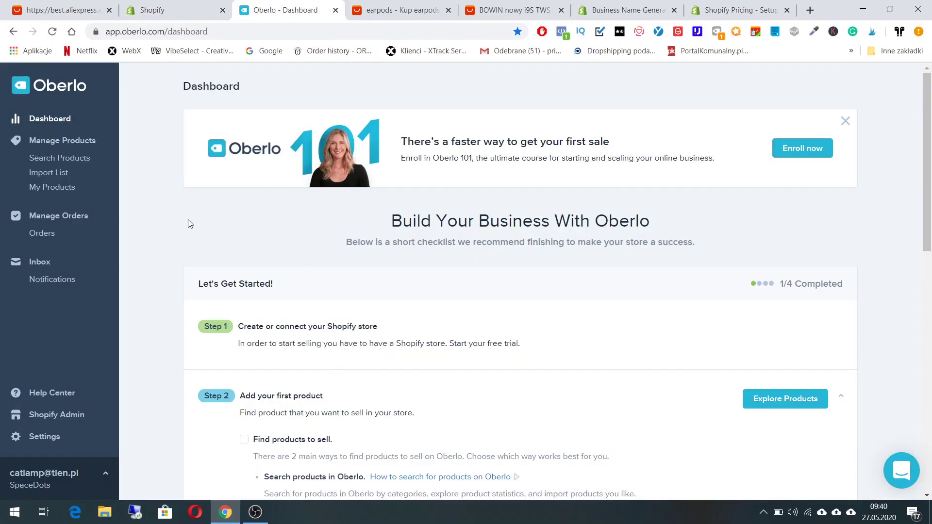
scroll(377, 225, "down", 6)
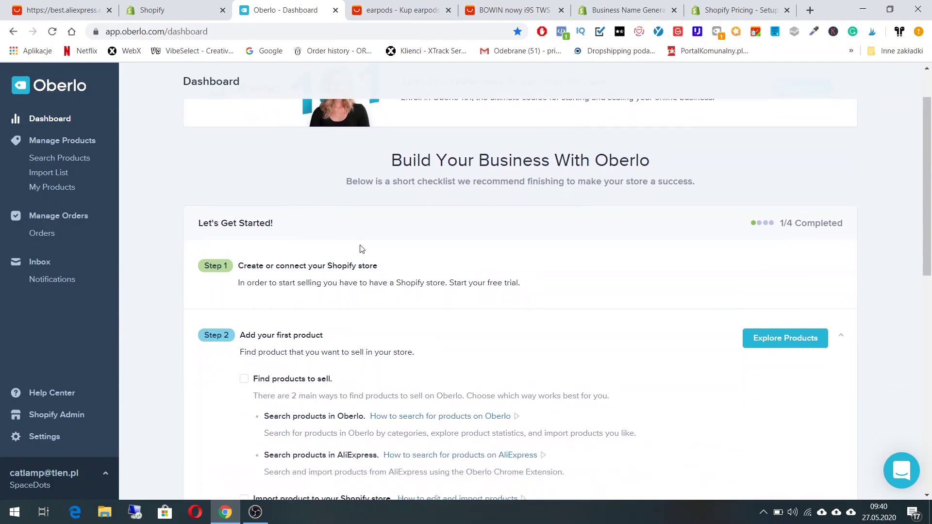
scroll(377, 225, "down", 5)
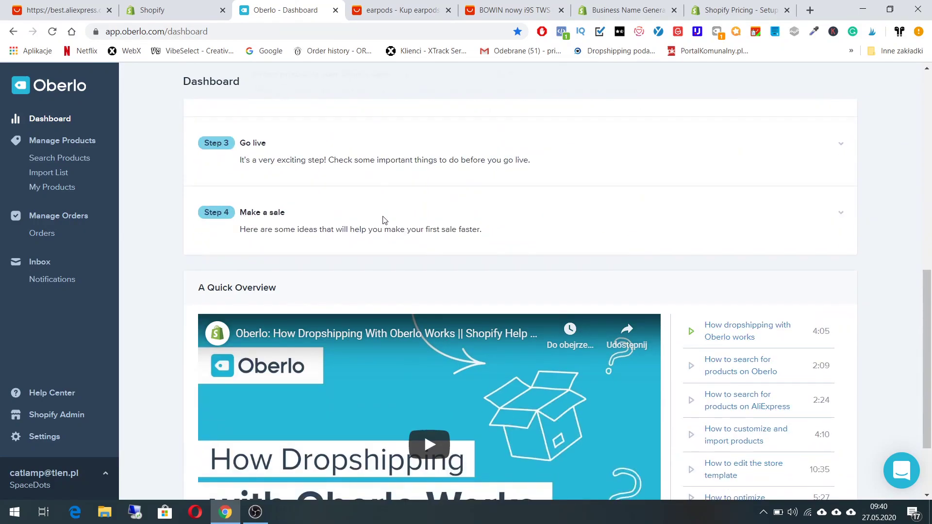
scroll(203, 249, "up", 4)
scroll(204, 249, "up", 5)
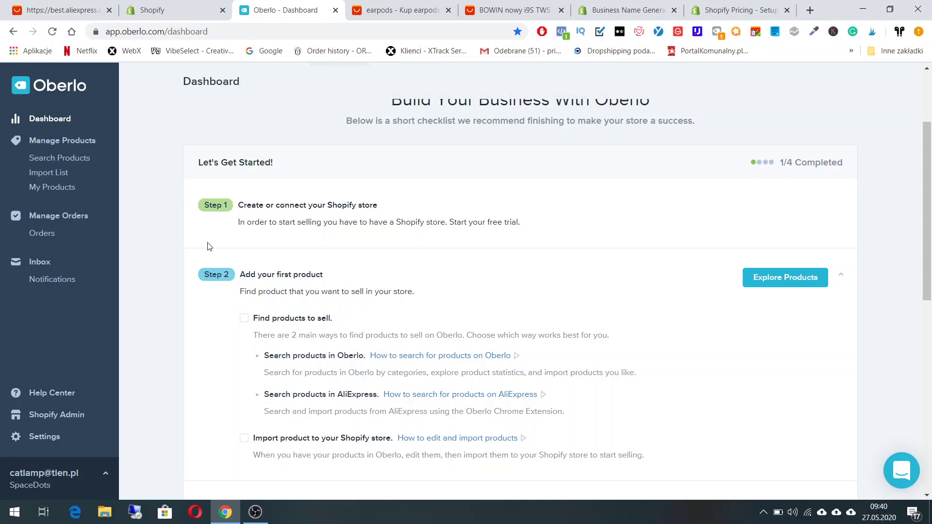
Switch to the AliExpress product page for the BOWIN i9S TWS wireless earphones
left_click(715, 32)
left_click(505, 7)
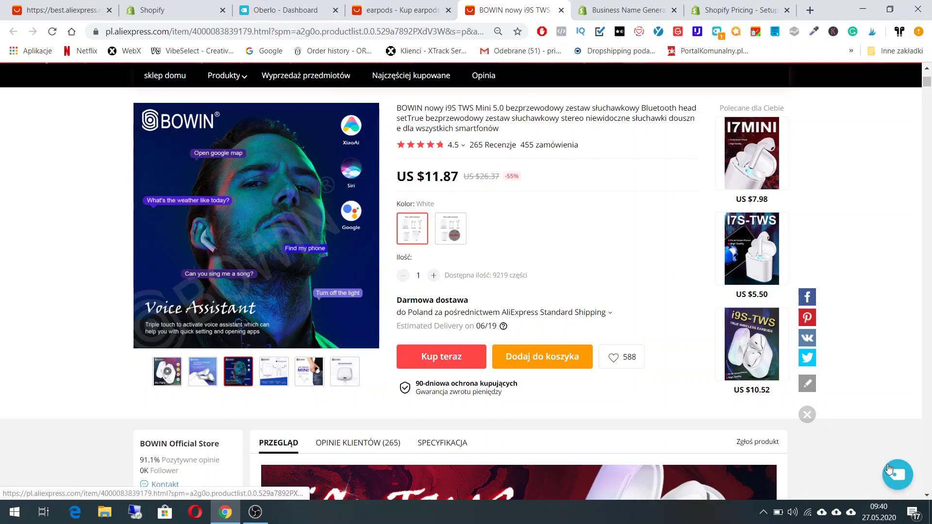
Skim the BOWIN i9S TWS product page on AliExpress, and open the Import List in Oberlo
scroll(883, 465, "down", 6)
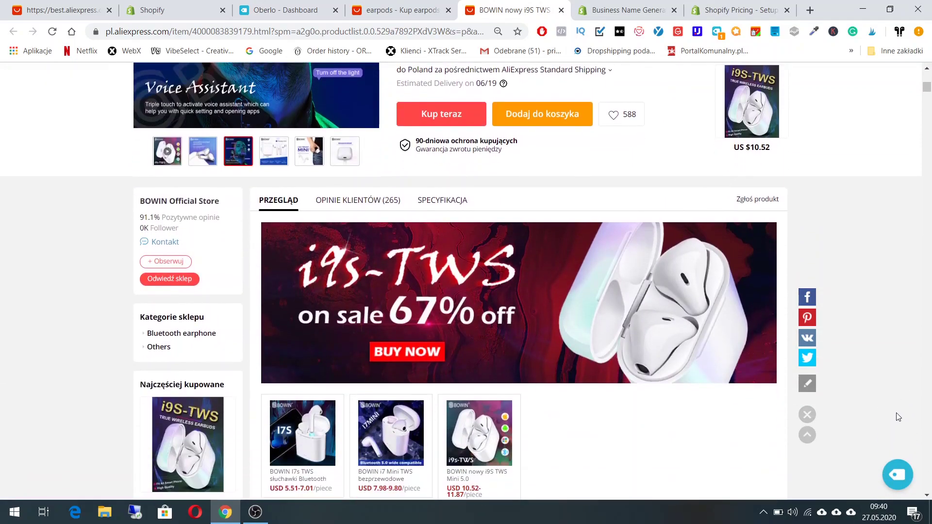
scroll(793, 390, "up", 5)
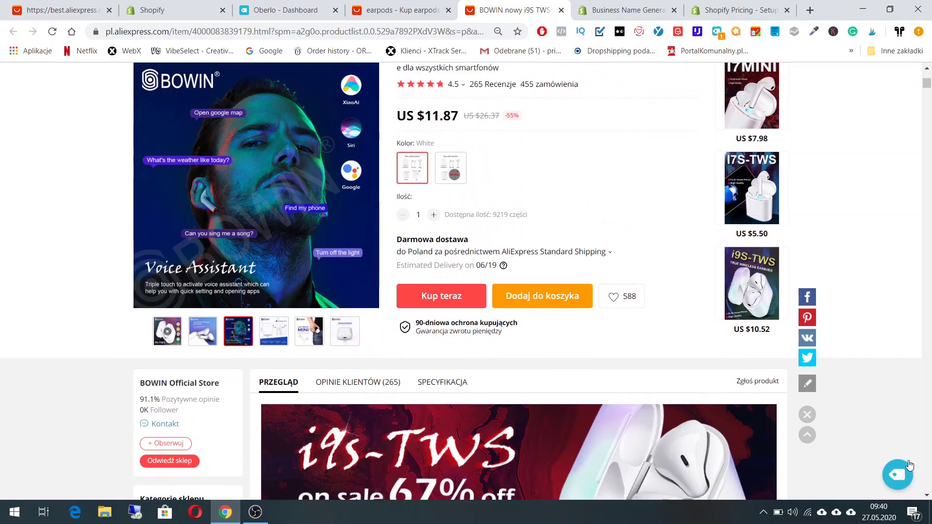
left_click(291, 10)
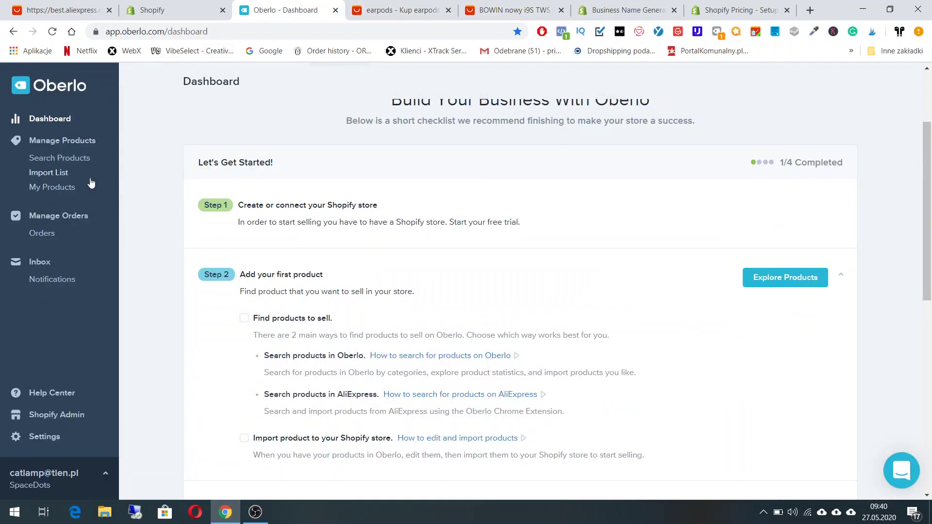
left_click(62, 174)
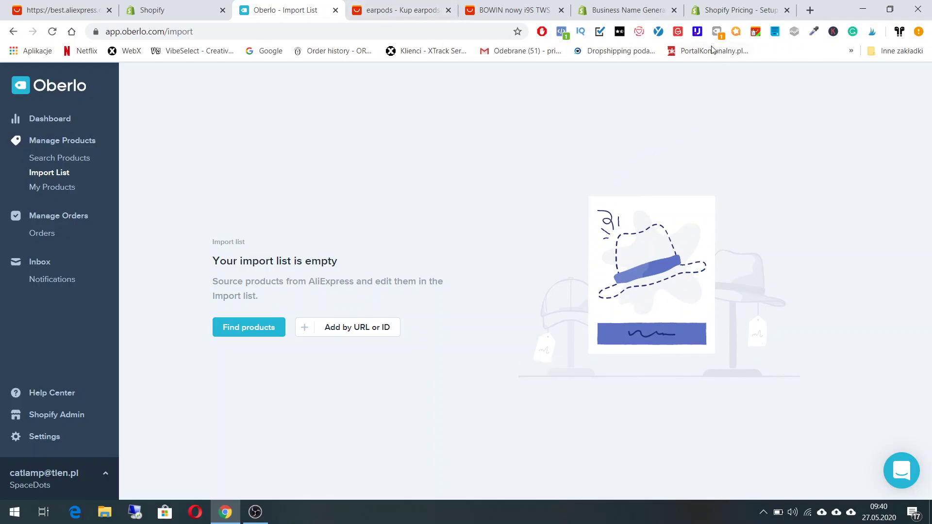
Copy the AliExpress URL of the BOWIN i9S TWS earphones and add the product to Oberlo's Import List by that URL
left_click(534, 11)
left_click(355, 31)
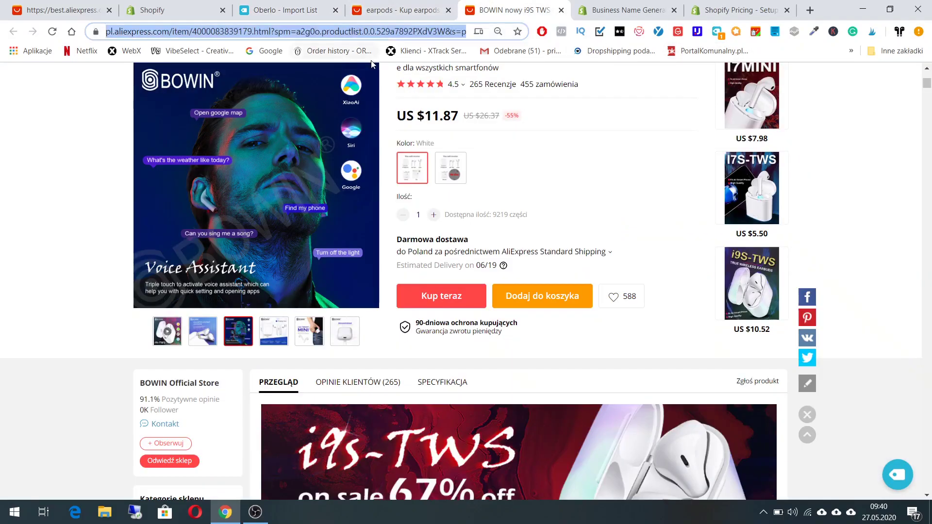
left_click(281, 10)
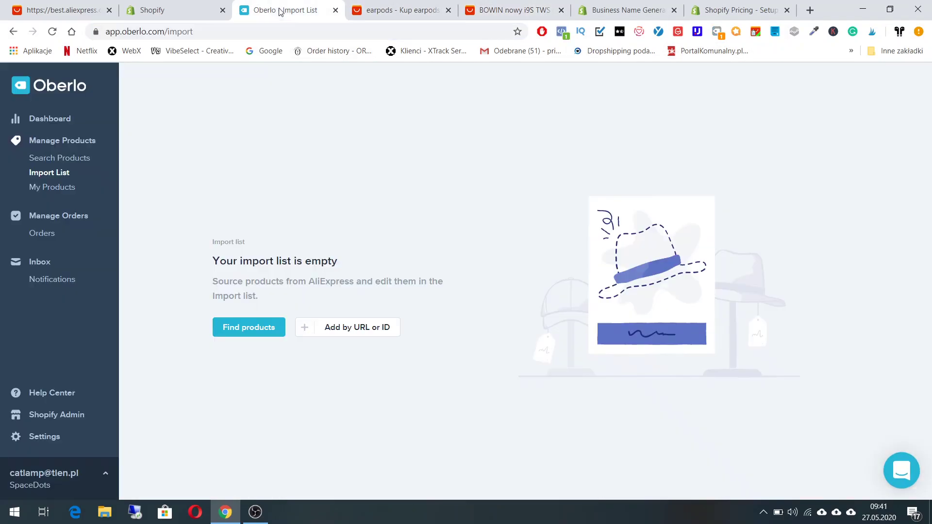
left_click(327, 328)
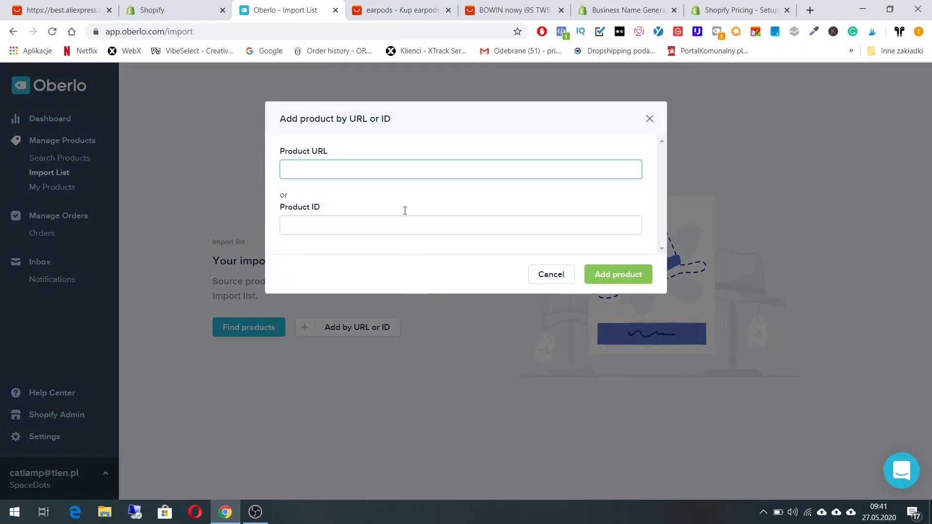
key("ctrl+v")
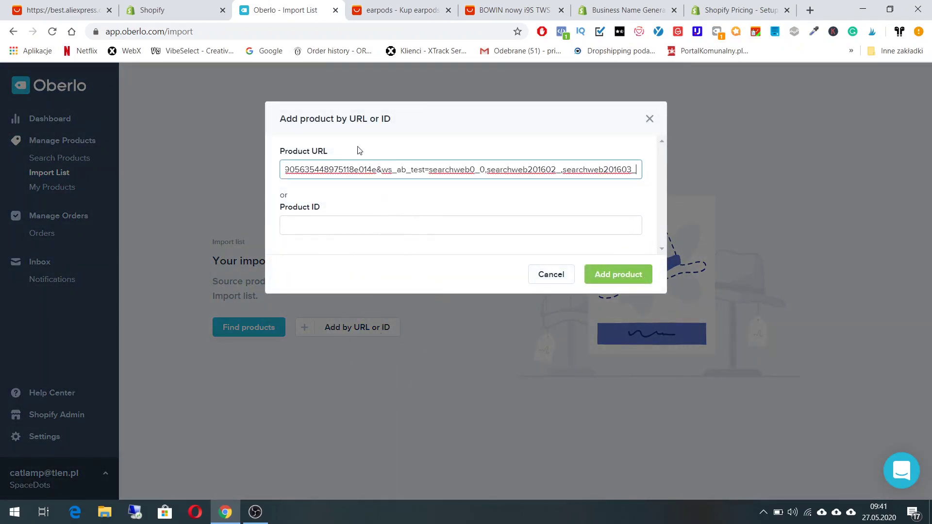
left_click(603, 276)
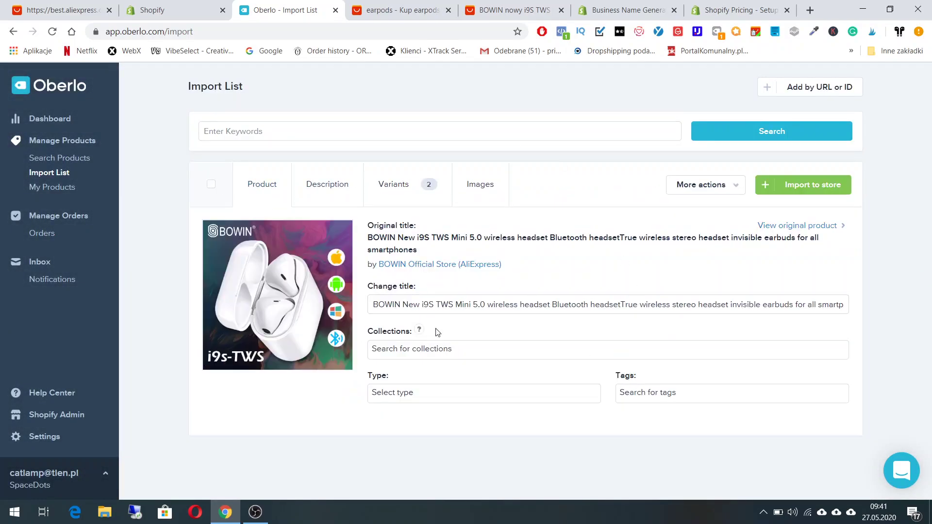
Compare the AliExpress product page with the Oberlo entry and import the BOWIN i9S TWS earphones to the store
left_click(513, 10)
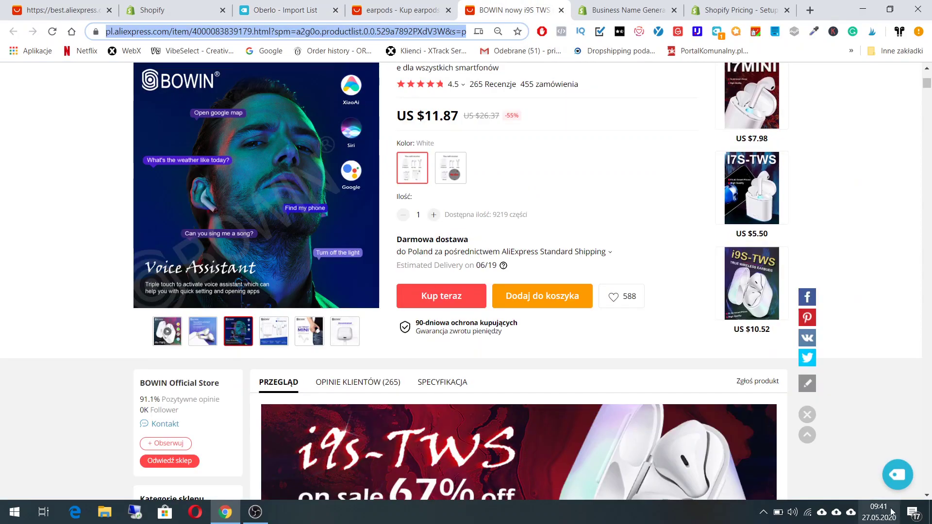
left_click(276, 9)
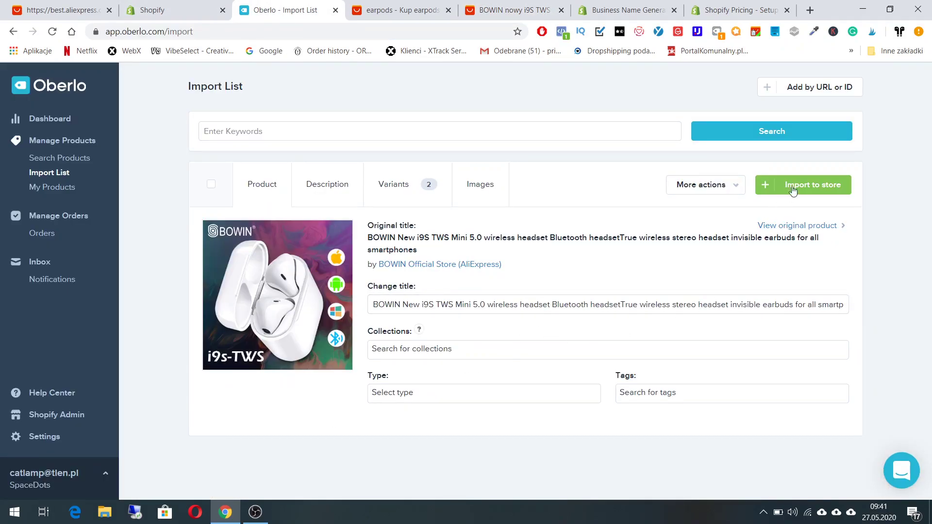
left_click(815, 188)
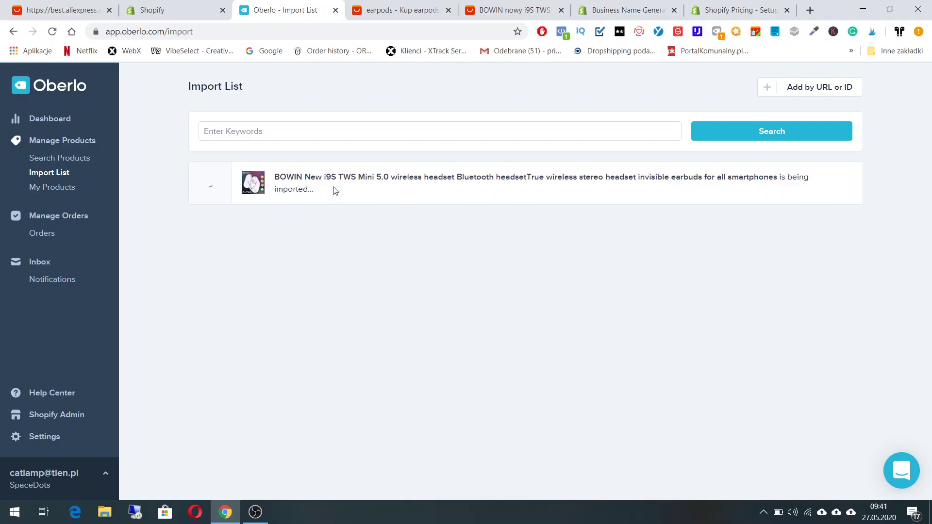
Open the imported BOWIN i9S TWS product in the Shopify admin and look through its description, variants and prices
left_click(194, 11)
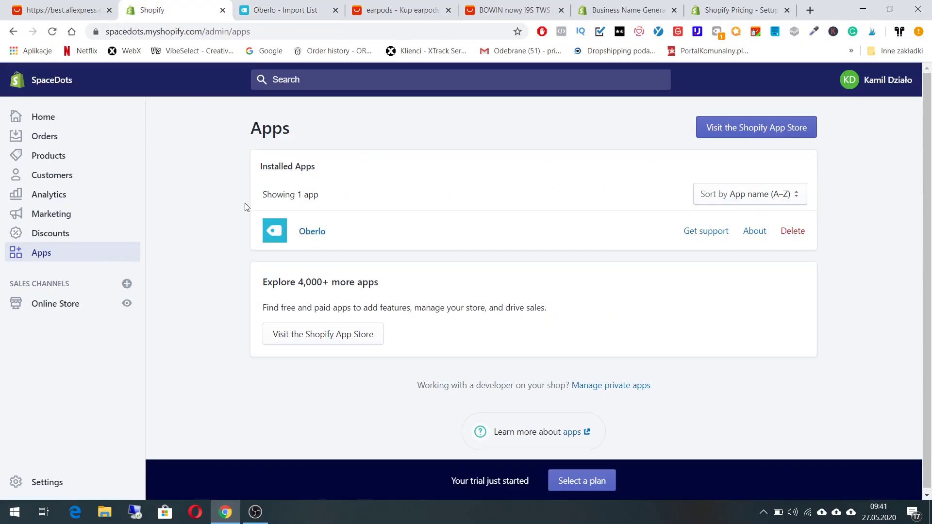
left_click(57, 160)
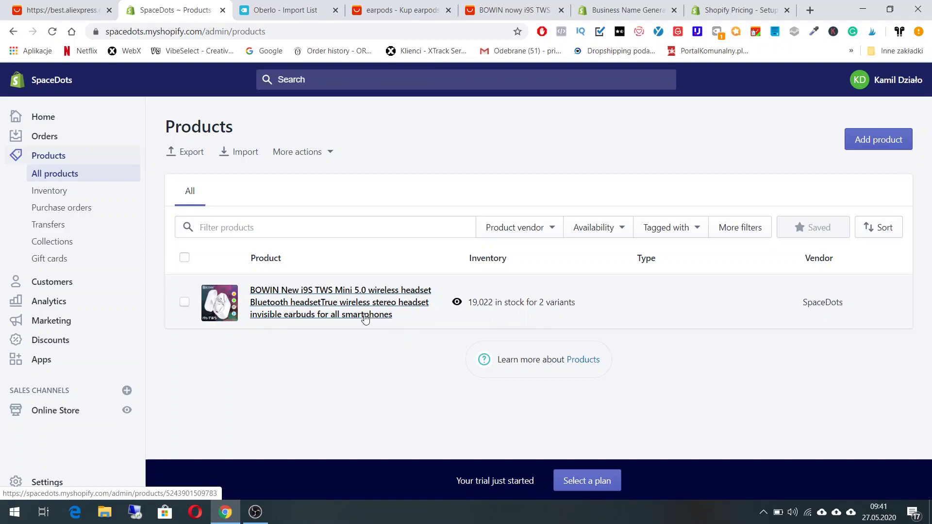
left_click(365, 316)
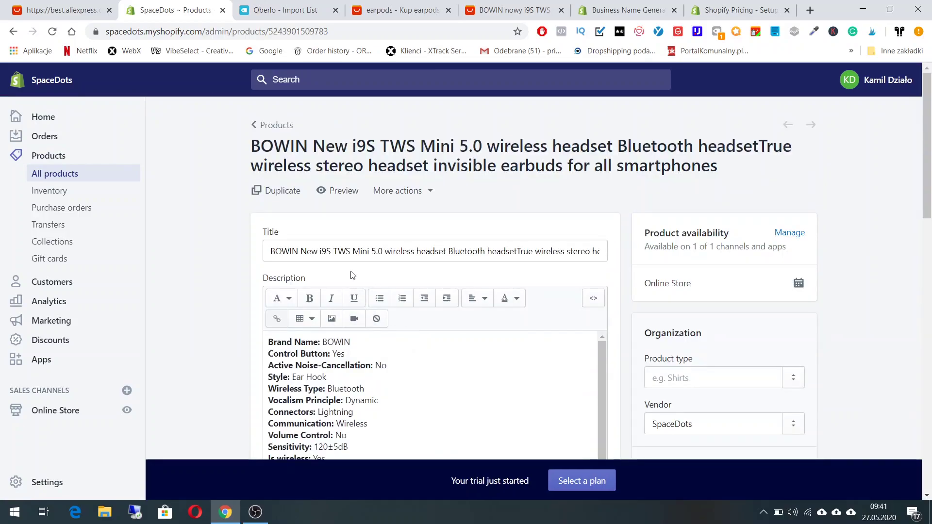
scroll(295, 263, "down", 15)
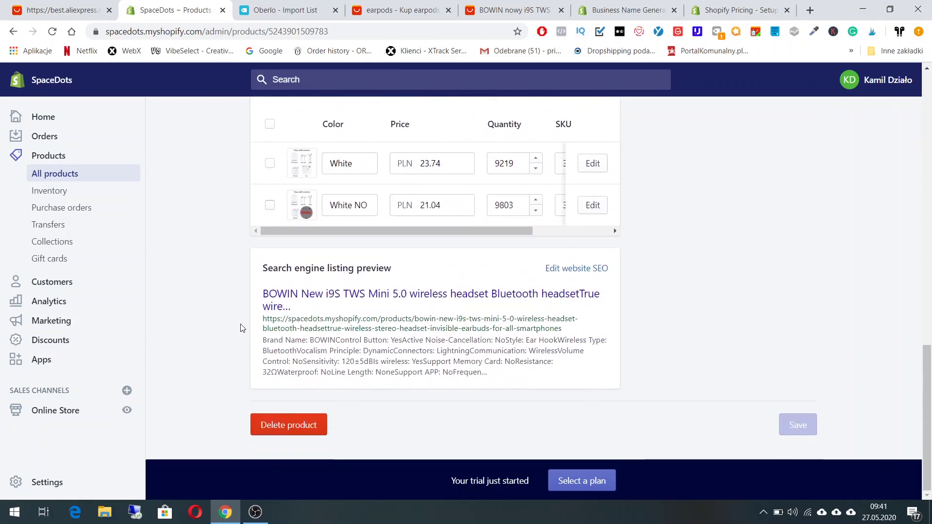
scroll(238, 335, "up", 15)
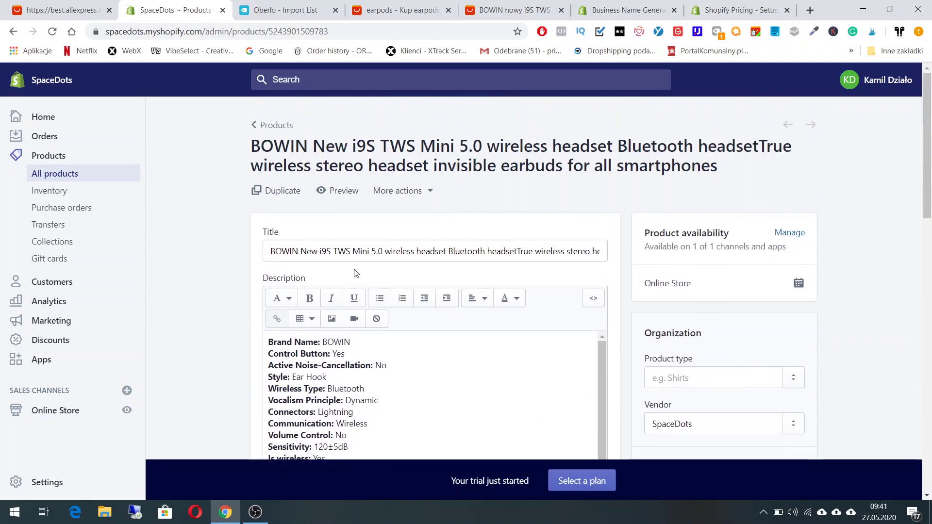
Replace the imported product's title with "SpaceDots"
triple_click(272, 255)
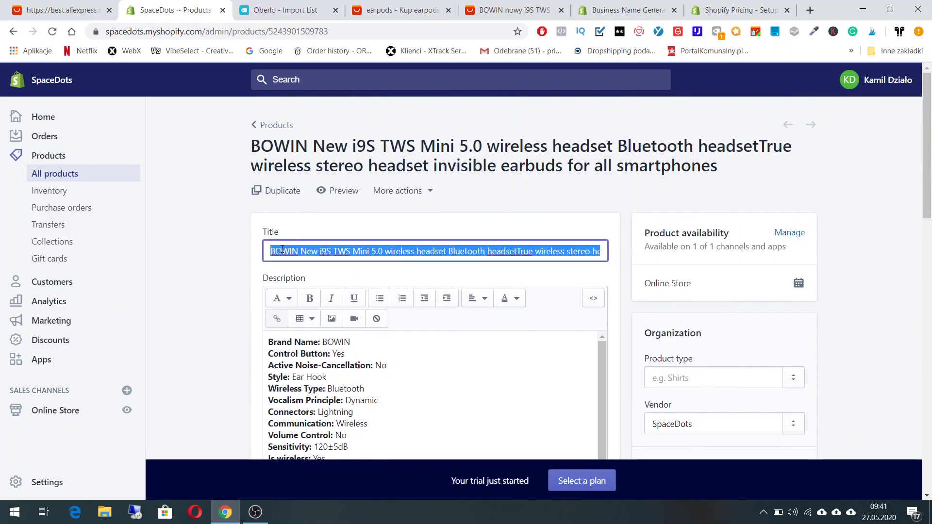
key("BackSpace")
type("SpaceDots")
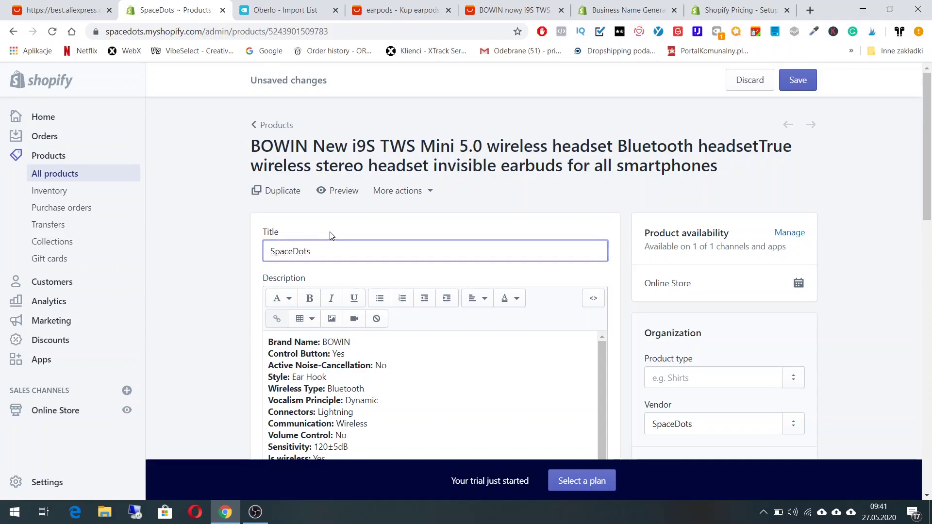
Delete the entire imported specification text from the product's description
scroll(362, 262, "down", 4)
scroll(418, 289, "down", 5)
scroll(417, 289, "down", 4)
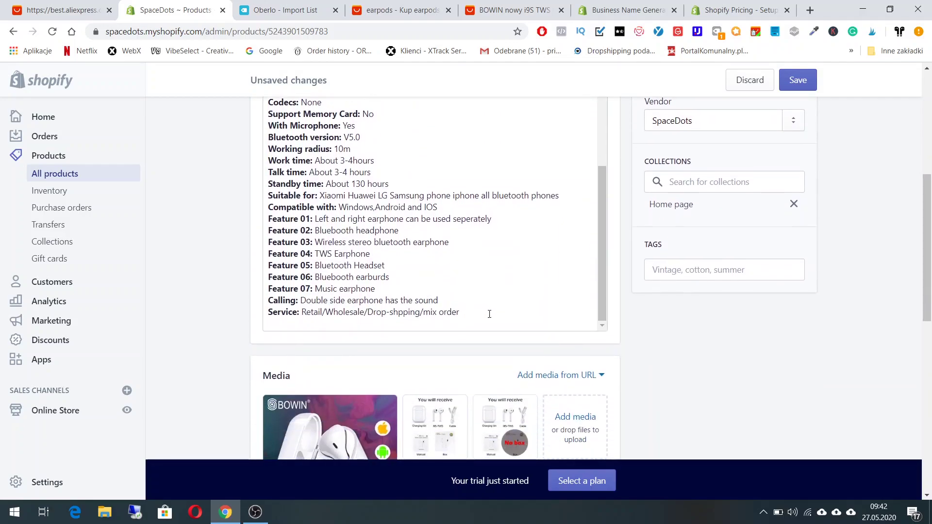
left_click_drag(423, 313, 308, 232)
left_click_drag(475, 313, 294, 222)
key("Delete")
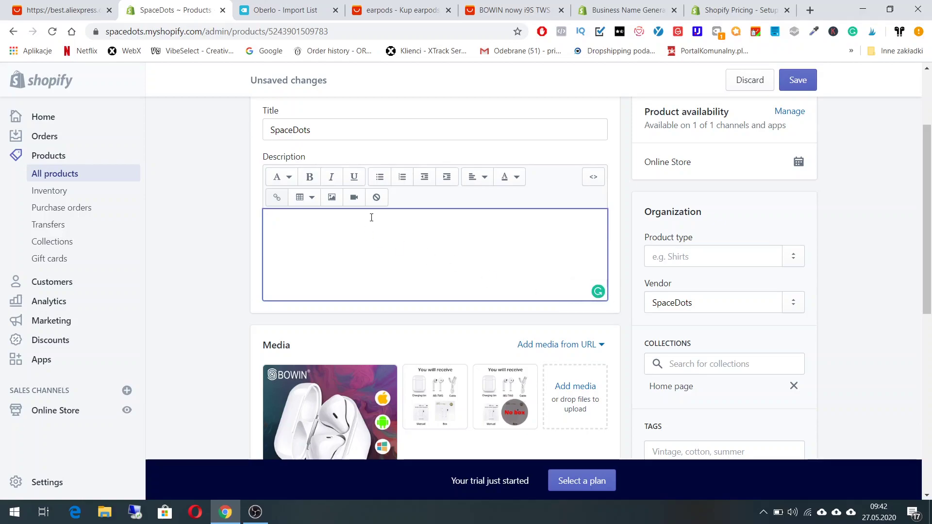
Examine the product parameters on the AliExpress page, including Bluetooth version, transmission range and battery capacities
scroll(593, 128, "up", 2)
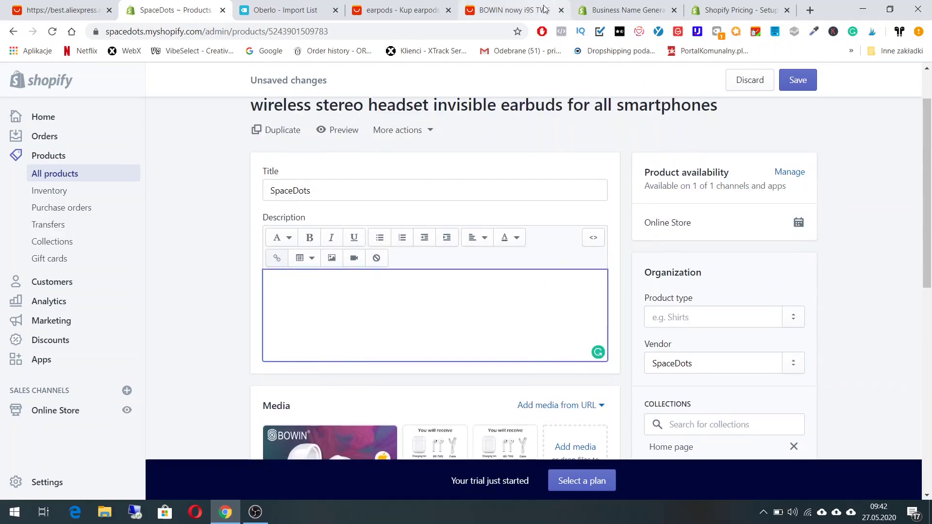
left_click(510, 10)
scroll(469, 378, "down", 10)
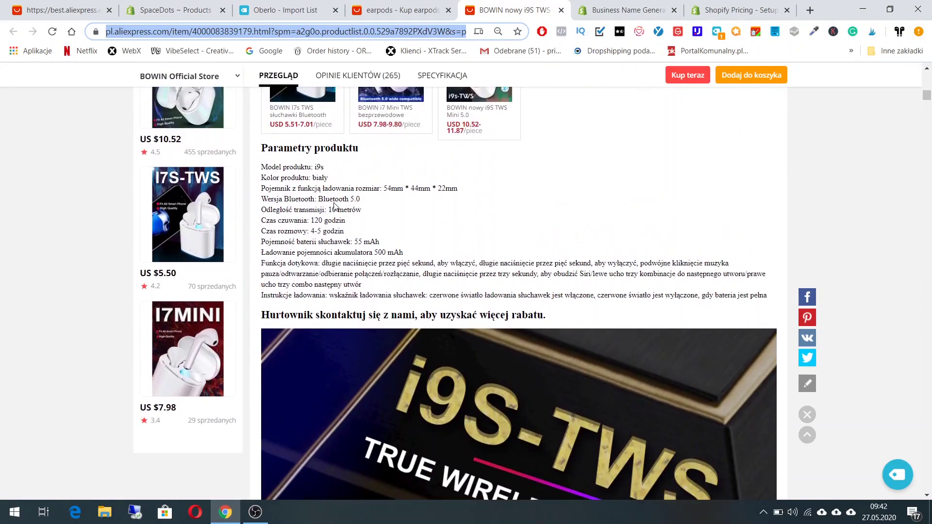
left_click_drag(319, 200, 370, 208)
left_click(357, 238)
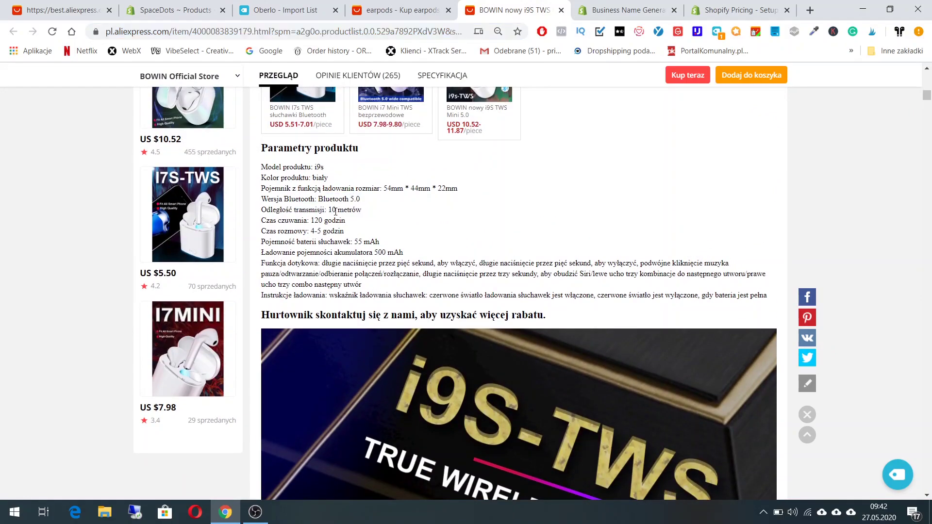
left_click_drag(313, 241, 261, 241)
left_click_drag(377, 241, 403, 252)
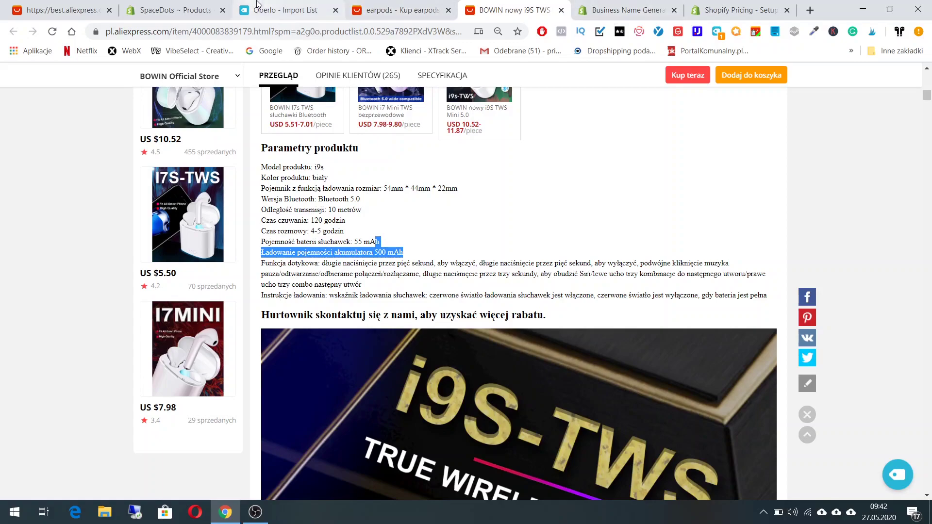
Return to the Shopify product and delete the main BOWIN i9s-TWS image from its media
left_click(291, 7)
left_click(182, 10)
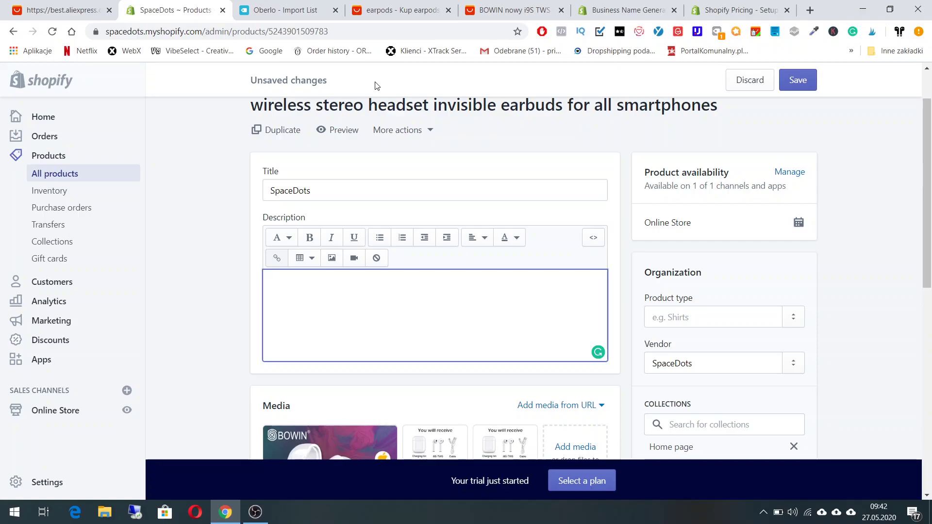
scroll(320, 145, "down", 6)
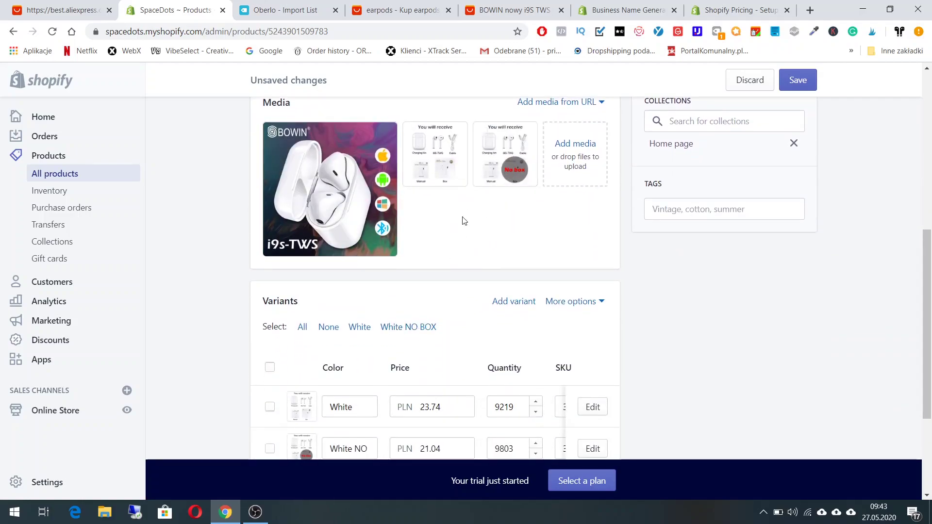
scroll(346, 307, "up", 1)
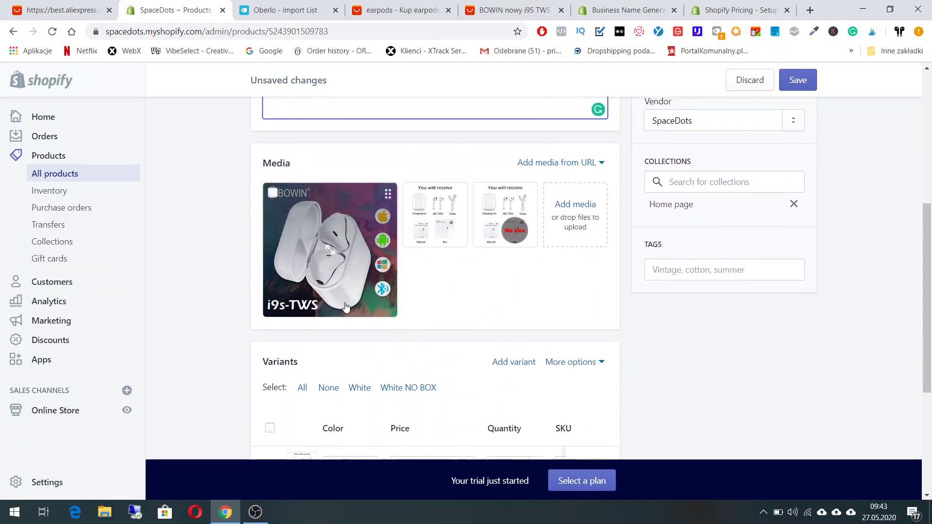
left_click(351, 263)
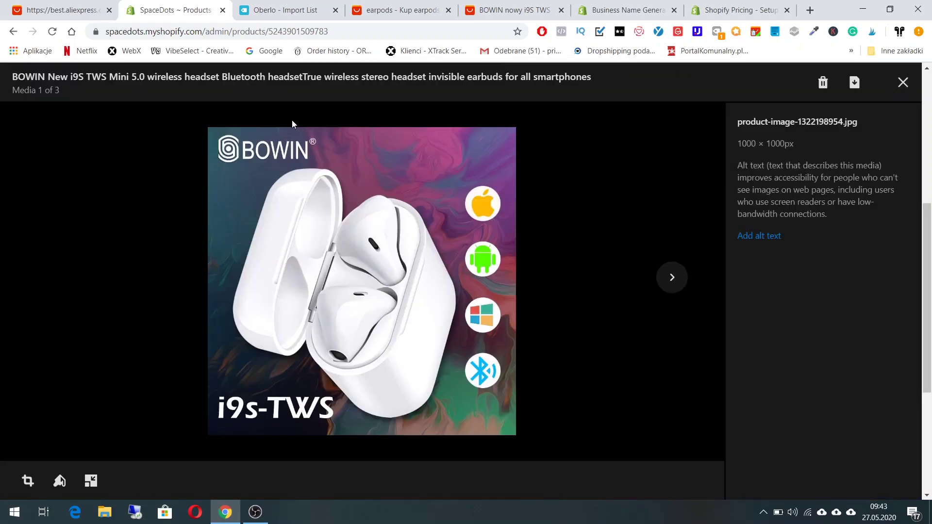
left_click(823, 82)
left_click(612, 321)
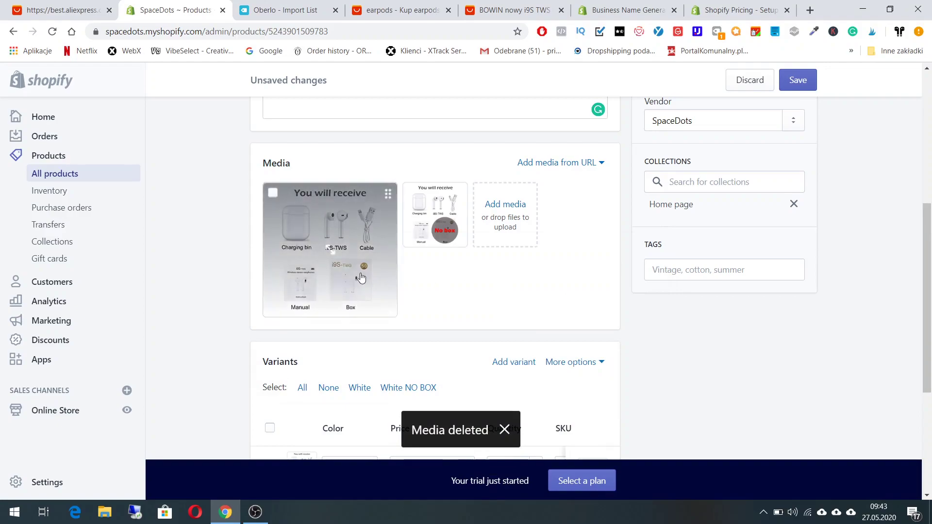
Delete the two remaining "You will receive" images, with and without the box, from the product's media
left_click(387, 286)
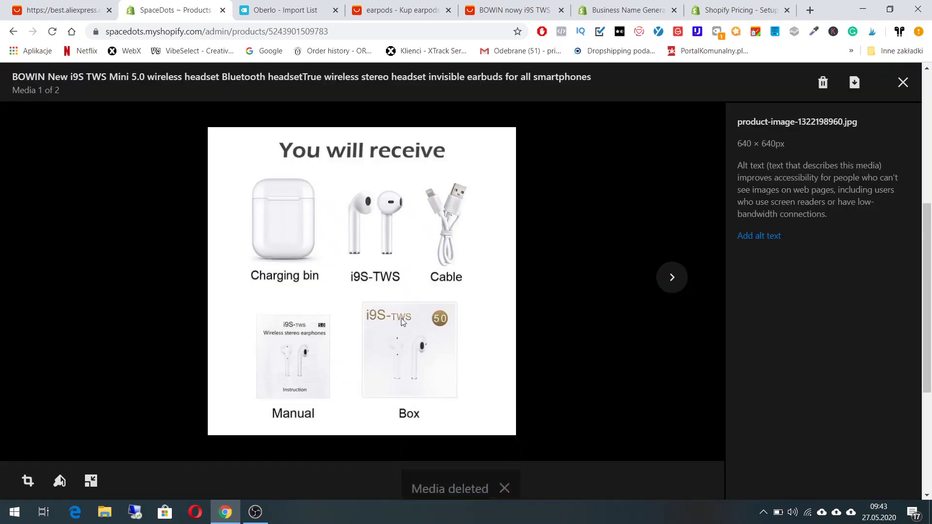
left_click(823, 82)
left_click(603, 330)
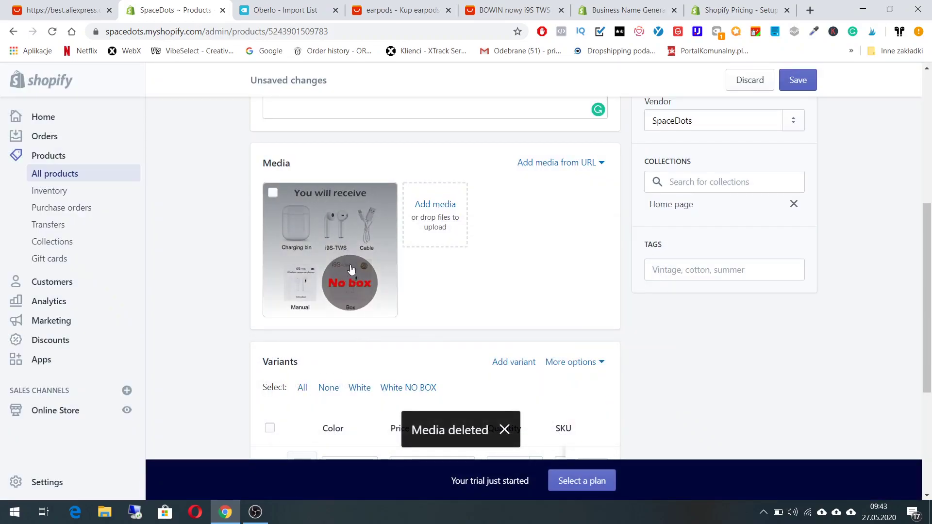
left_click(350, 266)
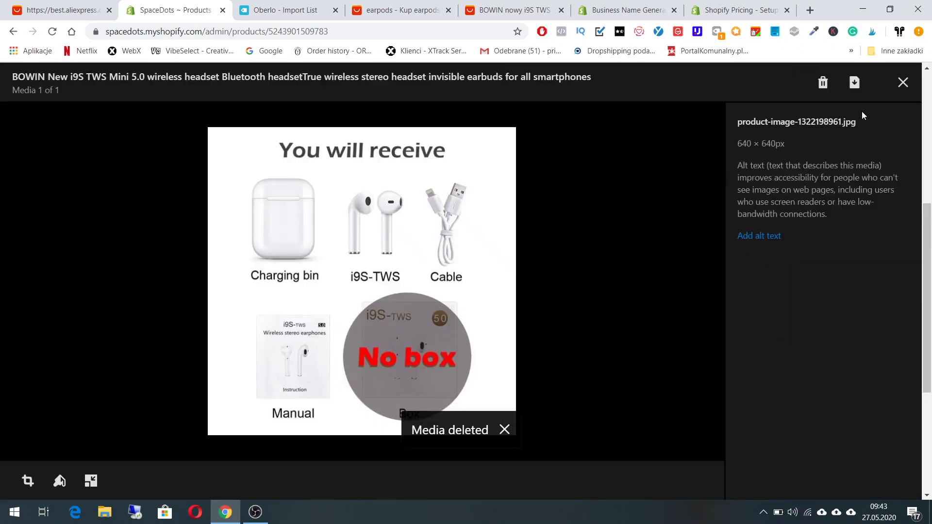
left_click(823, 83)
left_click(604, 321)
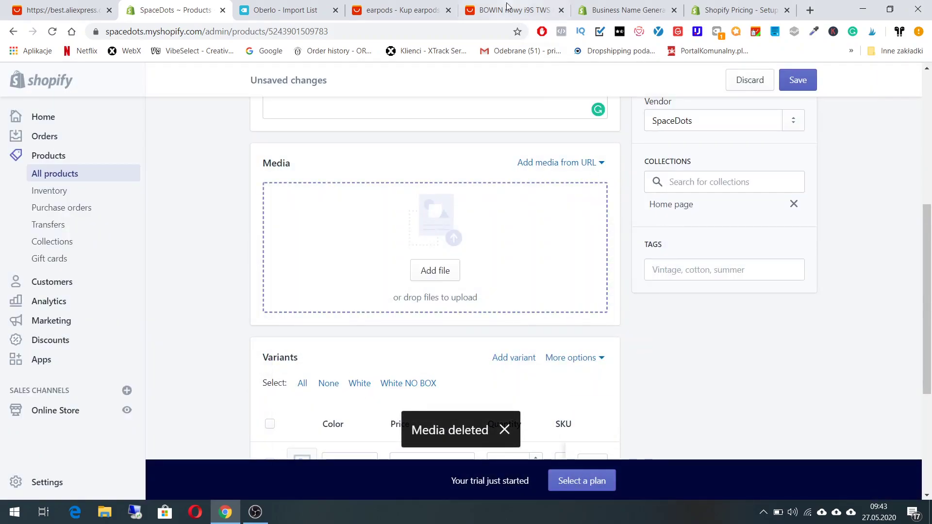
Examine the BOWIN i9S TWS listing on AliExpress for product and feature images suitable for the store
left_click(508, 10)
scroll(502, 413, "up", 10)
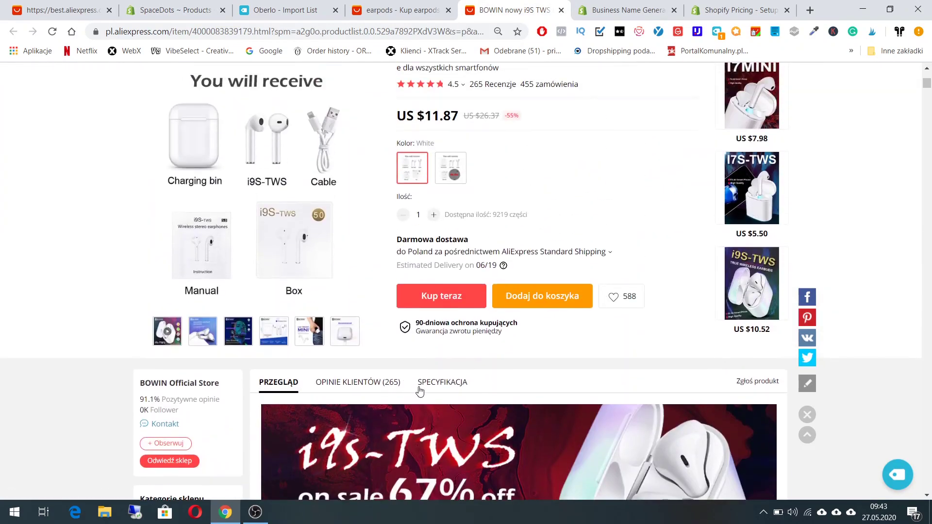
scroll(228, 407, "up", 2)
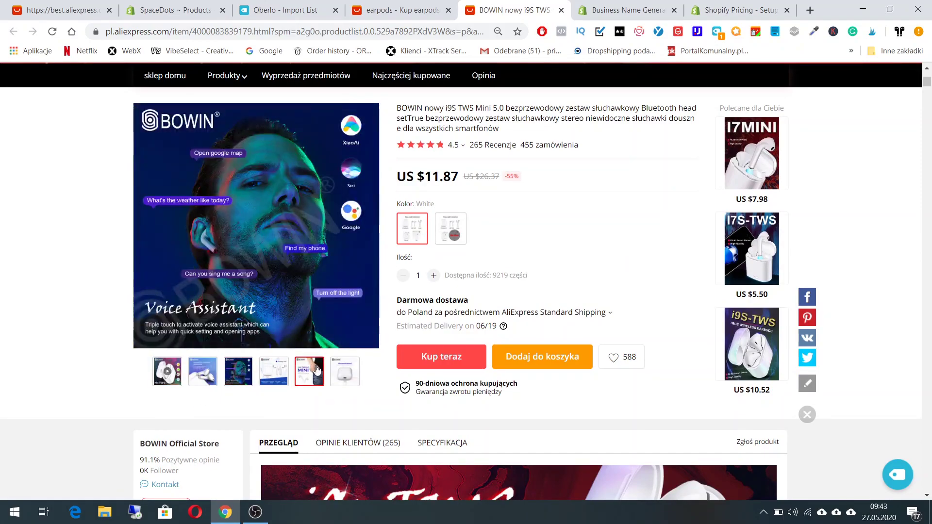
scroll(475, 272, "down", 20)
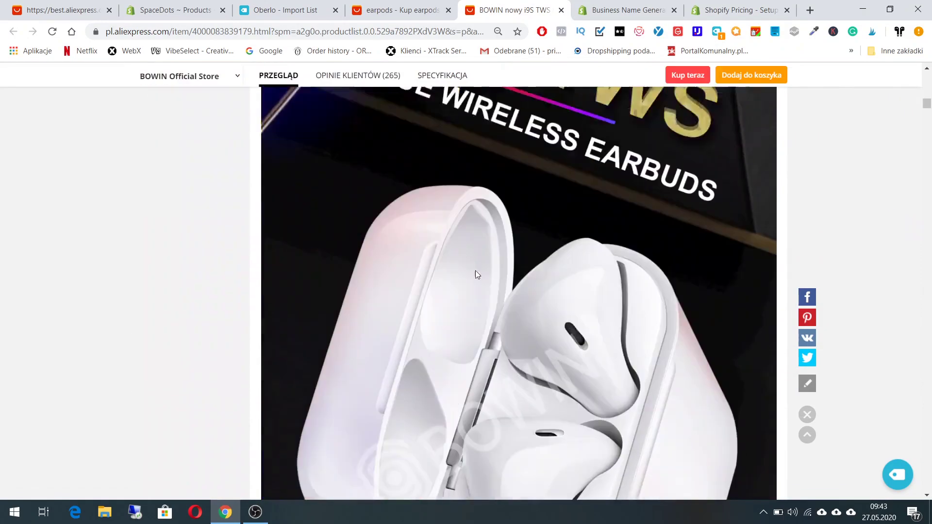
scroll(488, 266, "up", 7)
scroll(493, 259, "down", 8)
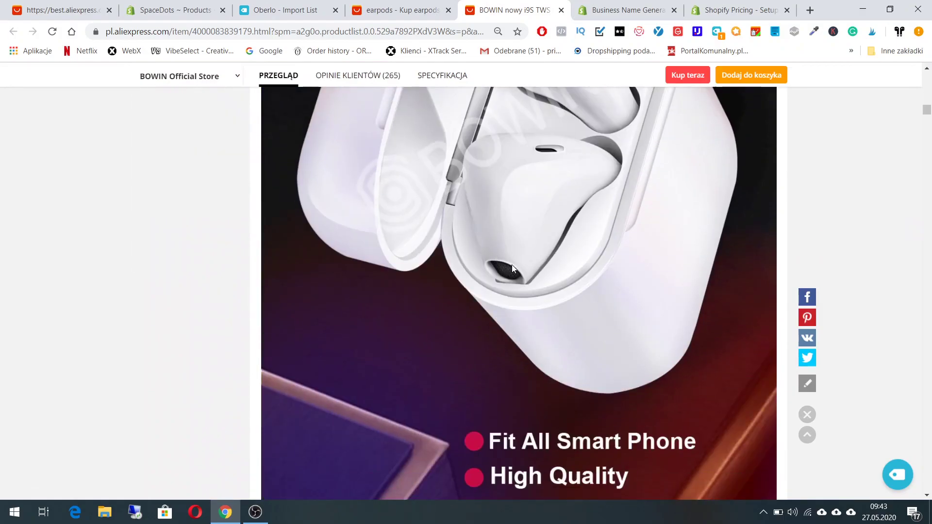
scroll(513, 263, "down", 12)
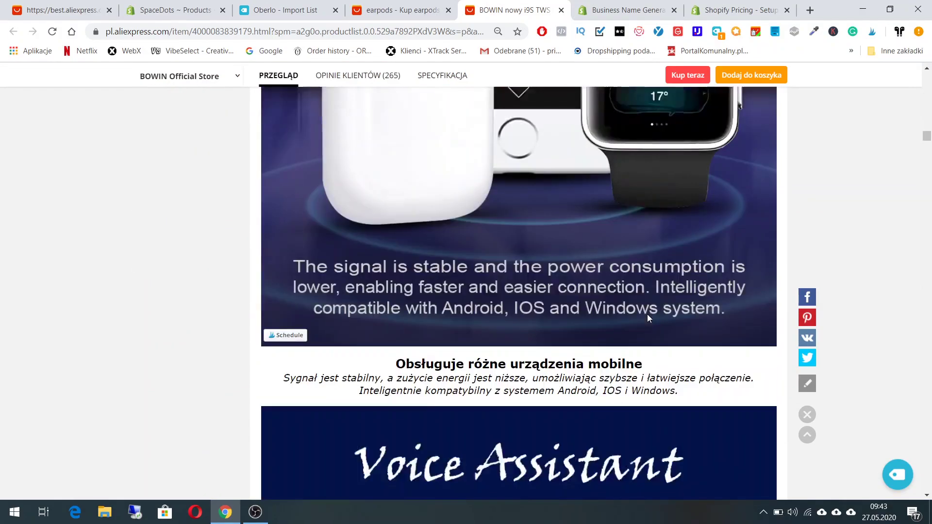
scroll(648, 314, "down", 15)
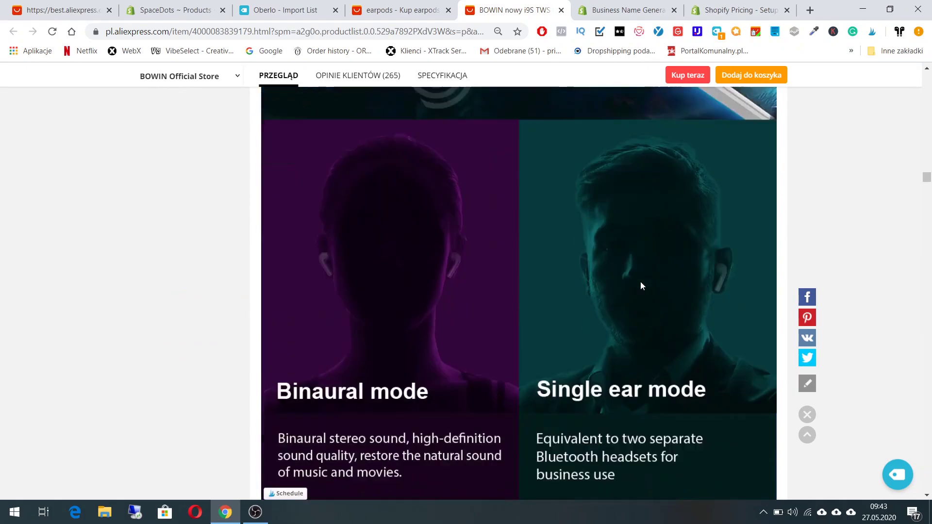
scroll(641, 285, "down", 18)
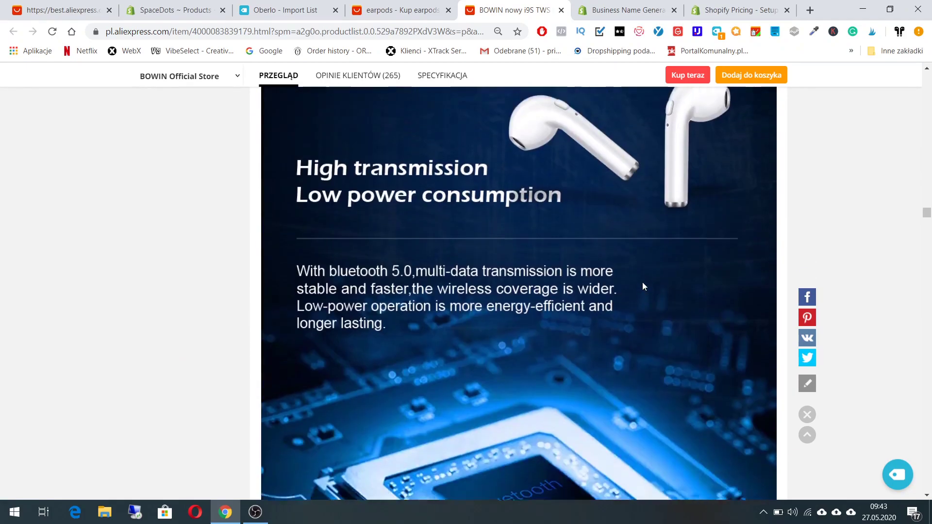
scroll(645, 285, "down", 5)
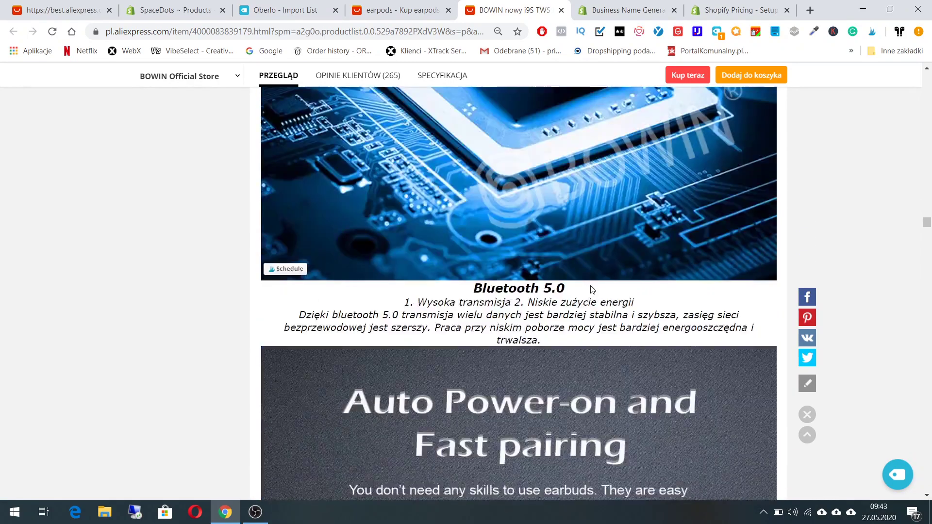
scroll(596, 284, "down", 20)
scroll(597, 284, "down", 15)
scroll(588, 275, "up", 10)
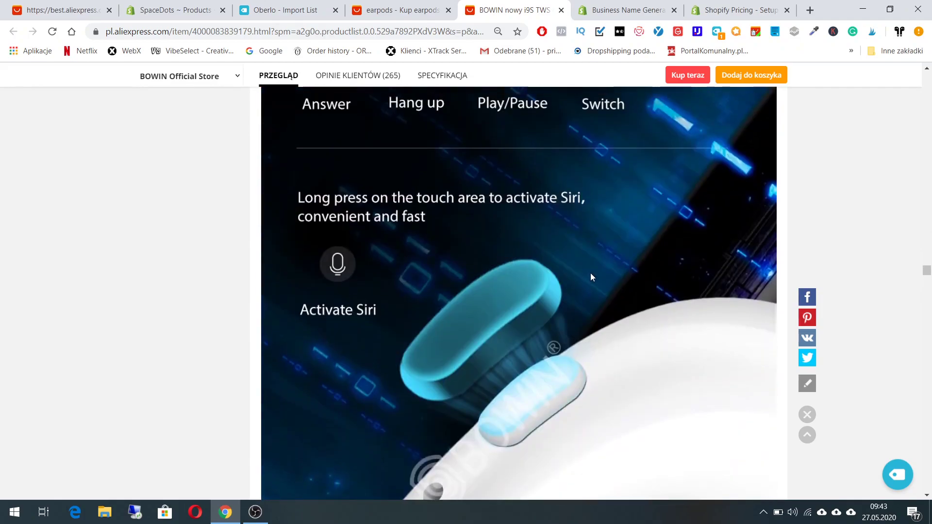
scroll(591, 277, "down", 2)
right_click(561, 247)
left_click(800, 230)
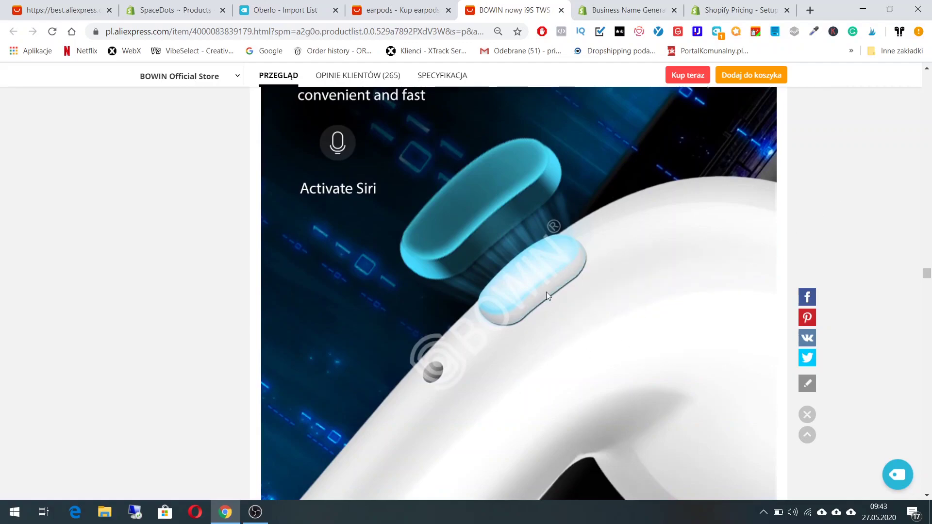
scroll(549, 294, "up", 4)
Return to the AliExpress earpods search results and open the I9s Tws Bluetooth 5.0 earphones from VIKEFON OfficialFlagship Store
left_click(398, 10)
scroll(326, 291, "down", 1)
scroll(325, 292, "down", 2)
scroll(340, 291, "down", 10)
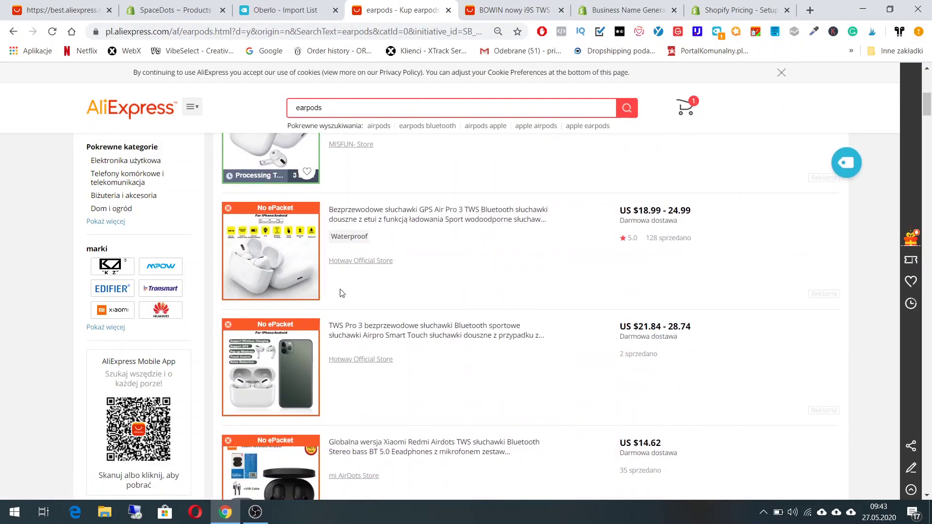
scroll(342, 293, "up", 4)
scroll(340, 272, "down", 4)
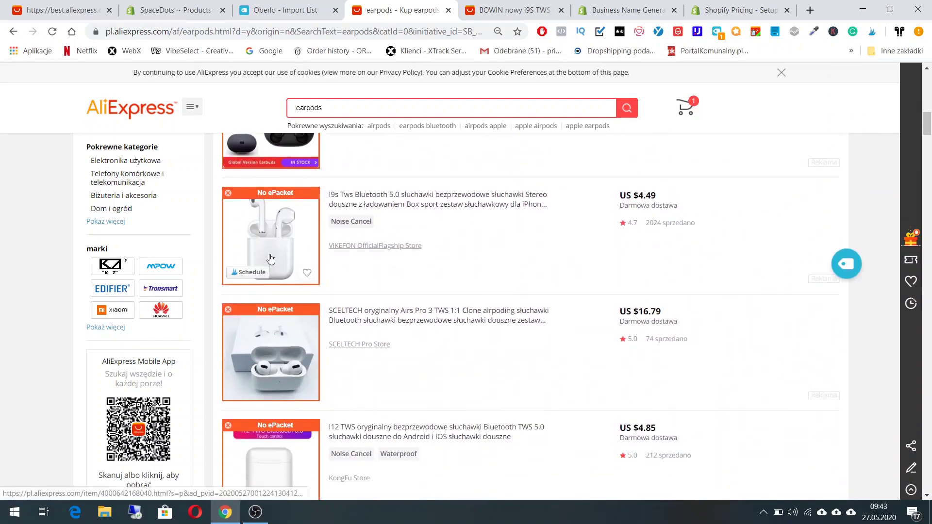
left_click(271, 258)
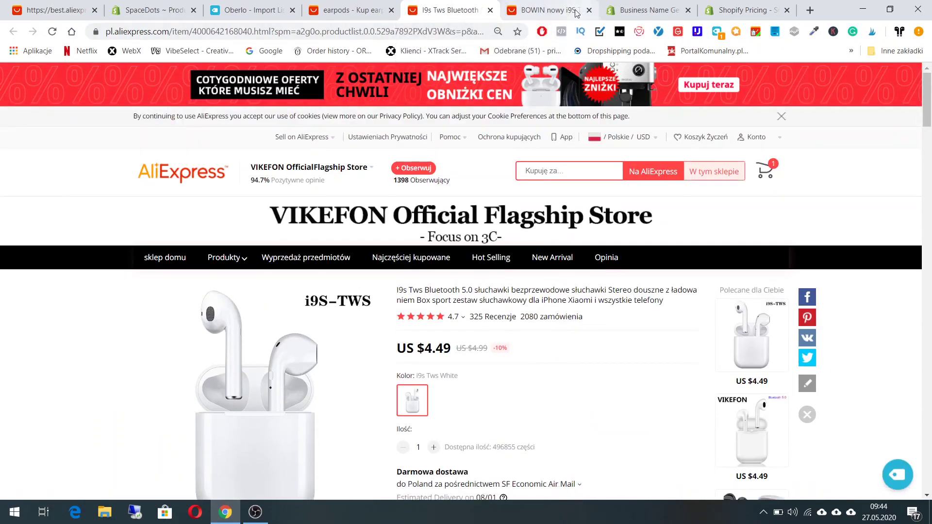
scroll(599, 430, "down", 4)
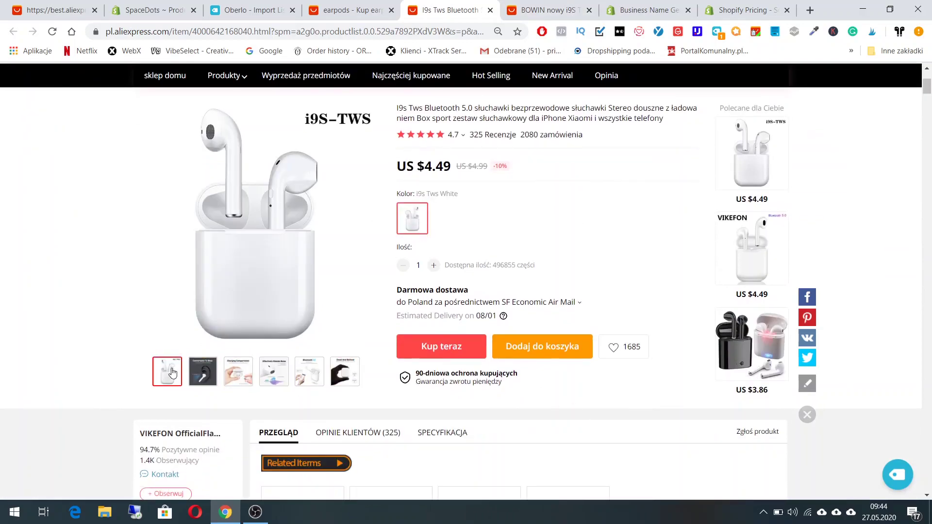
right_click(217, 270)
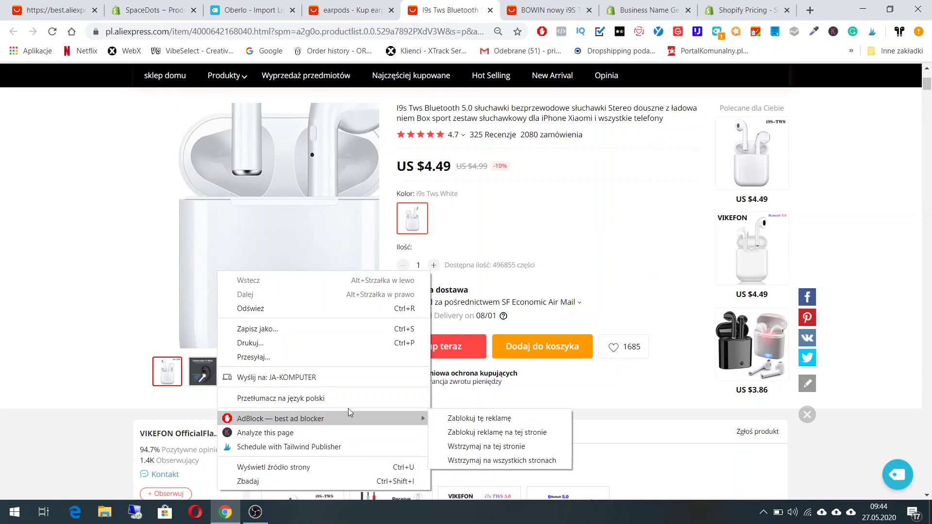
left_click(328, 331)
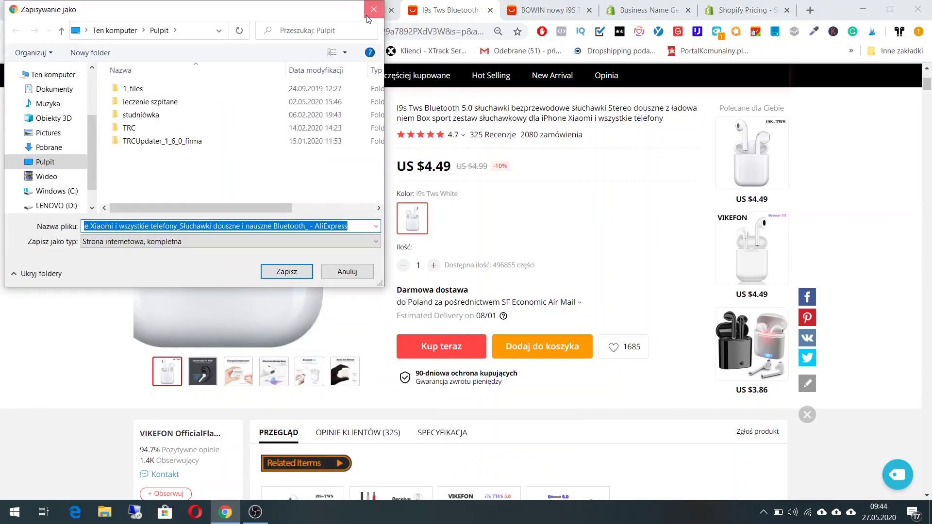
key("Escape")
Open the "Small And Refined" charging case image from the listing's overview in its own tab and copy its address
scroll(423, 339, "down", 15)
scroll(435, 293, "down", 6)
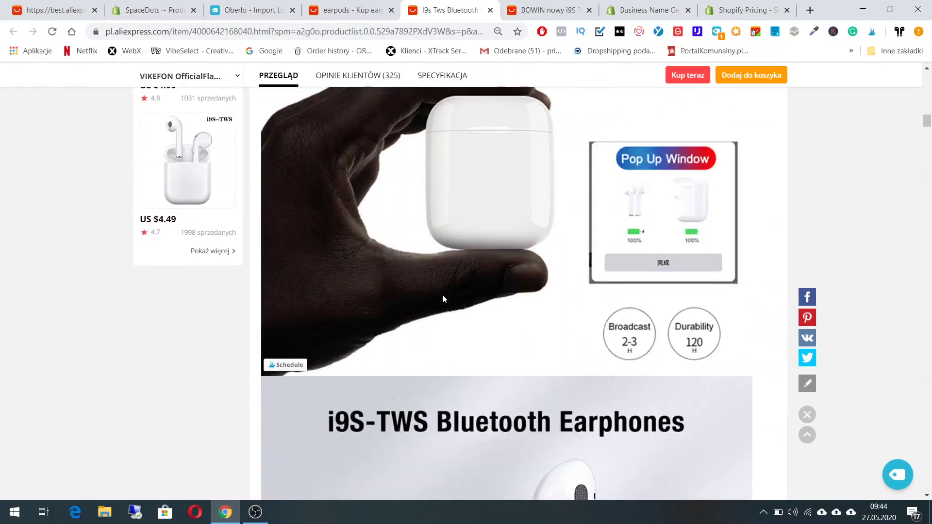
scroll(493, 319, "up", 3)
right_click(494, 308)
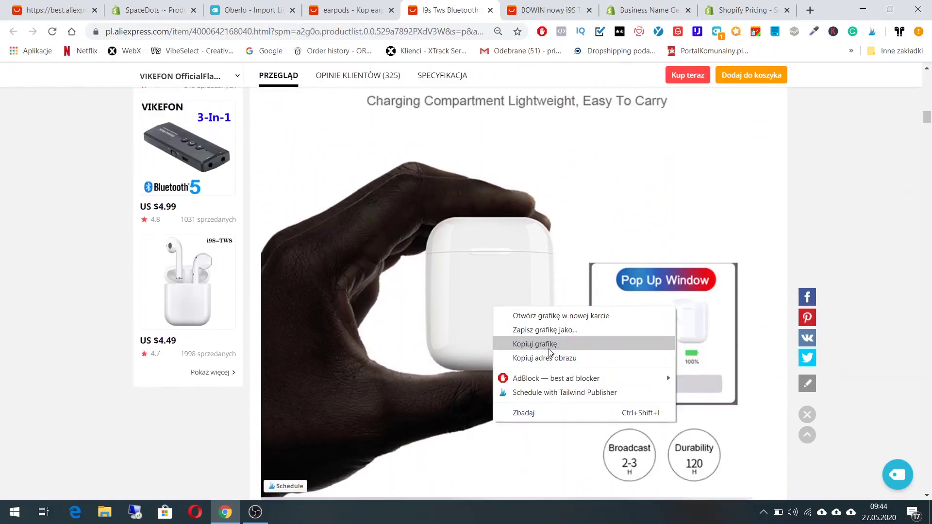
left_click(552, 345)
scroll(576, 305, "down", 10)
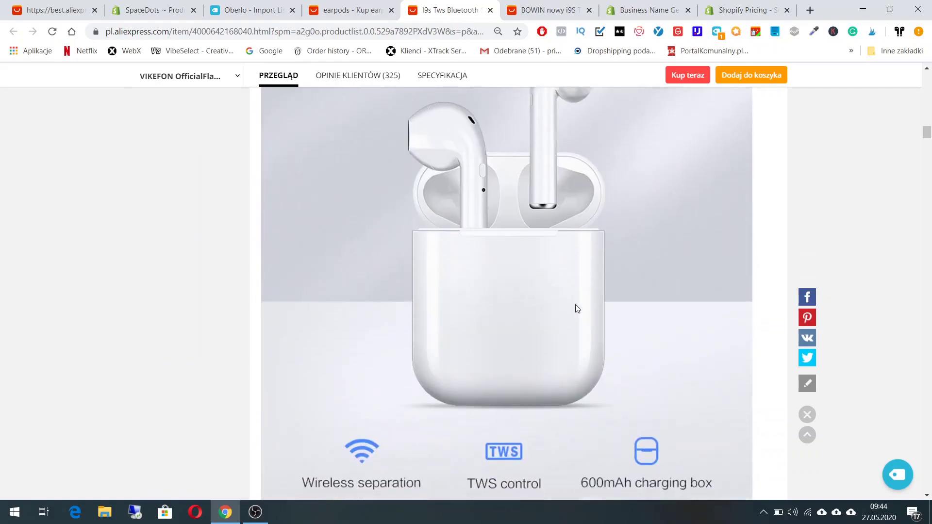
scroll(564, 279, "up", 5)
scroll(509, 170, "up", 2)
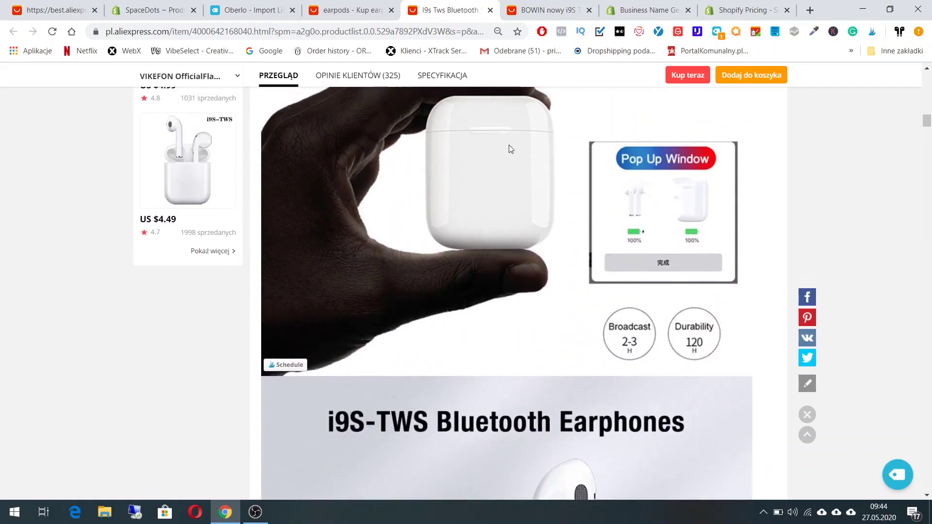
right_click(512, 191)
left_click(599, 200)
left_click(480, 10)
left_click(404, 32)
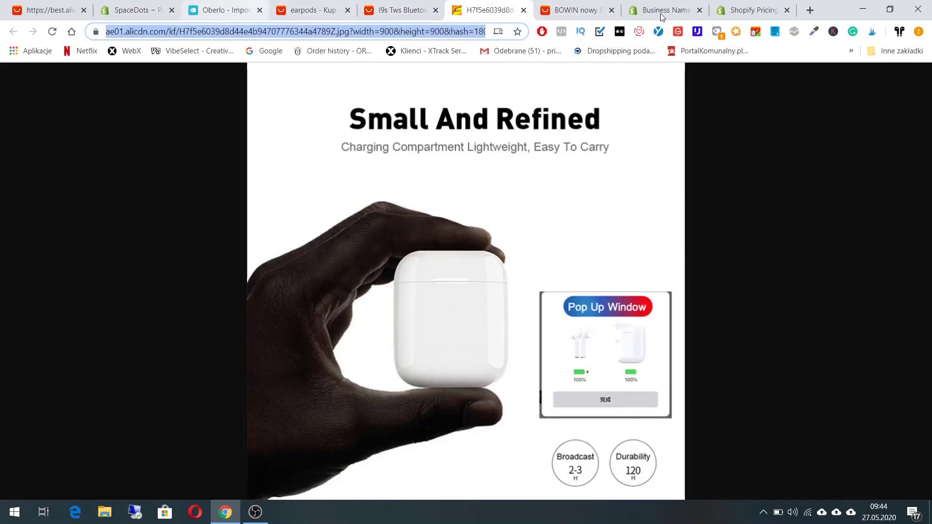
Return to the Shopify product and add the "Small And Refined" image to its media from the copied URL
left_click(645, 9)
left_click(738, 4)
left_click(145, 10)
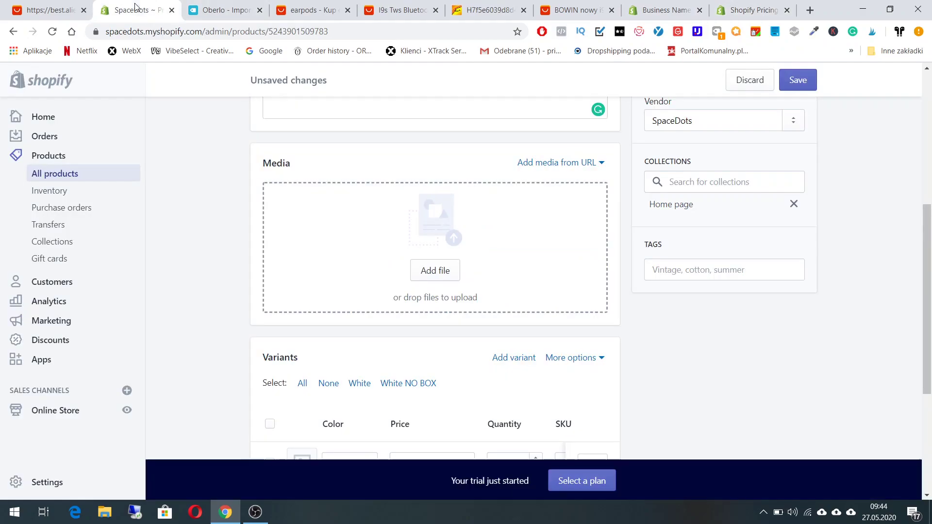
left_click(450, 334)
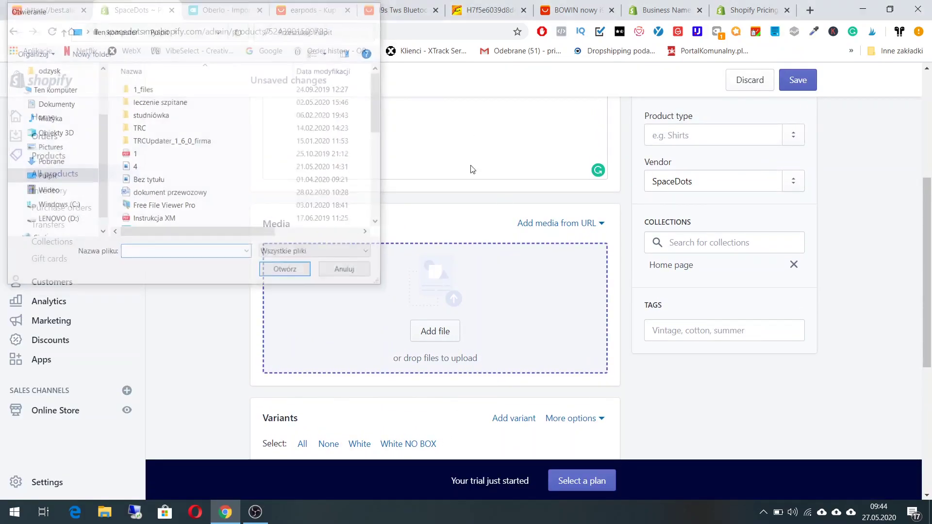
left_click(589, 223)
left_click(549, 253)
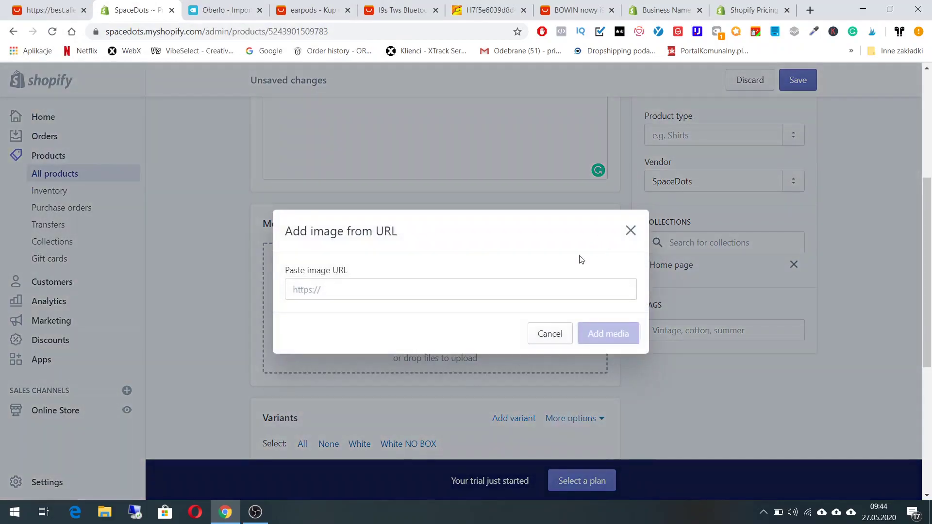
key("ctrl+v")
left_click(626, 335)
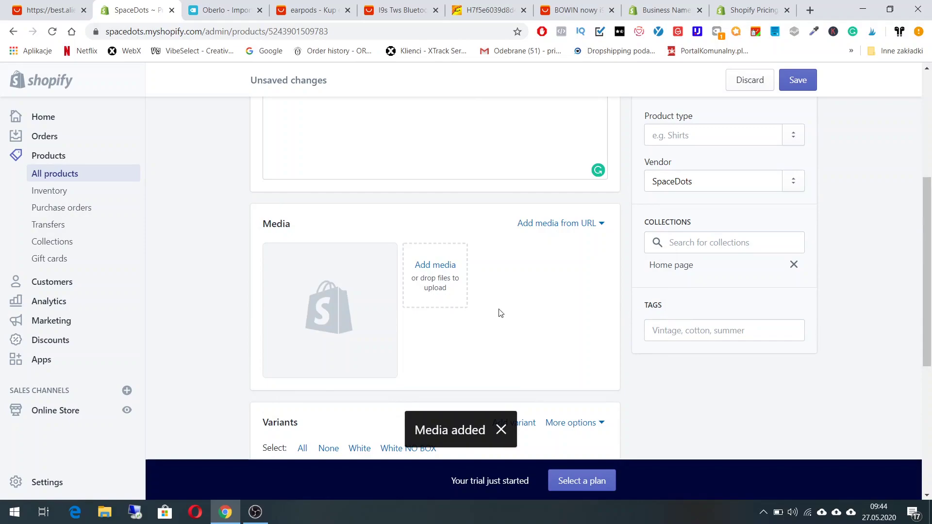
left_click(356, 344)
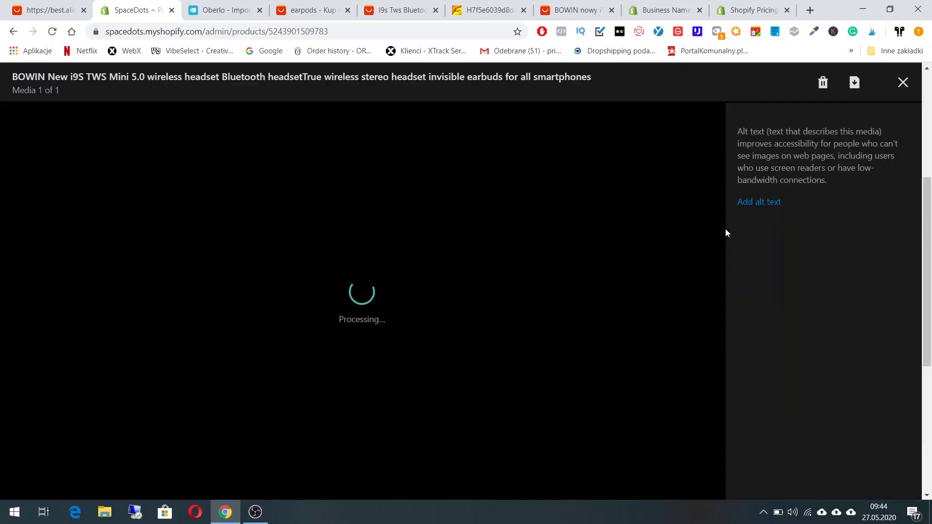
left_click(903, 83)
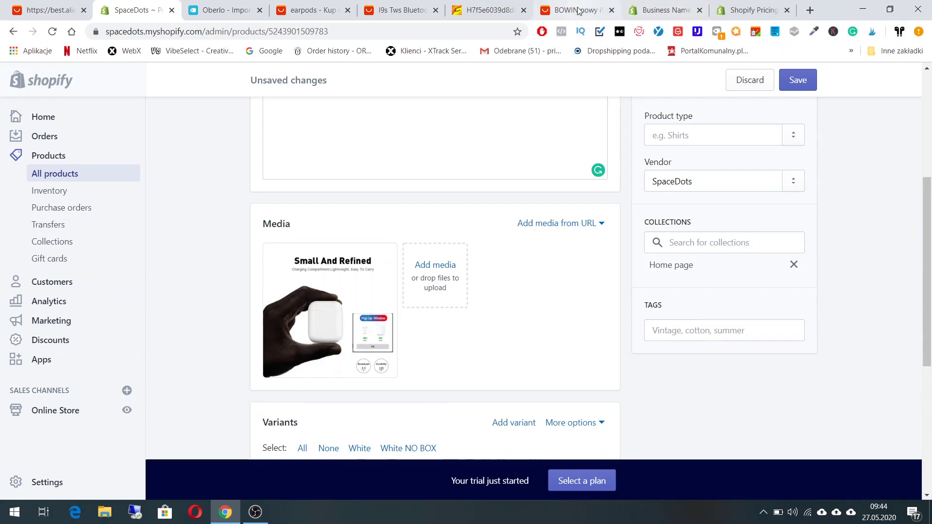
Close the used image's tab, open the "i9S-TWS Bluetooth Earphones" image from the VIKEFON listing in a new tab, and copy its address
left_click(563, 8)
left_click(490, 7)
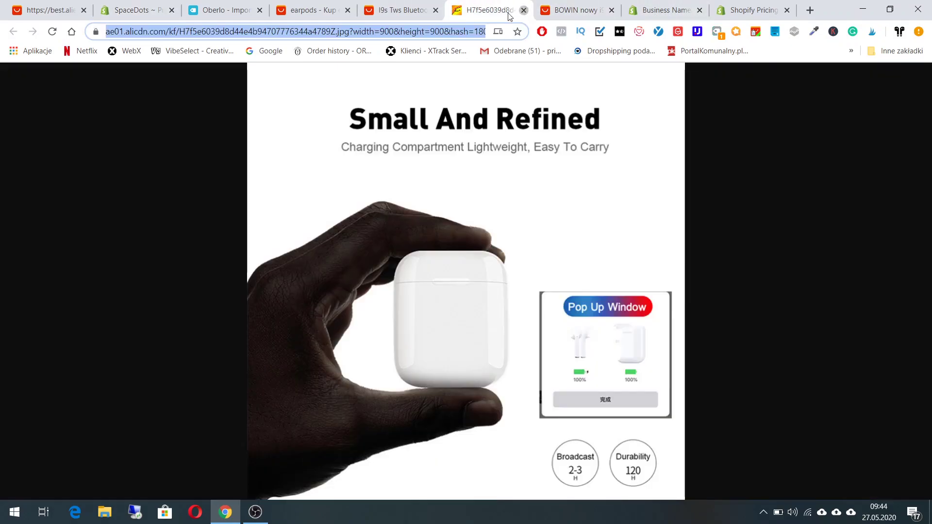
left_click(524, 10)
scroll(577, 272, "down", 15)
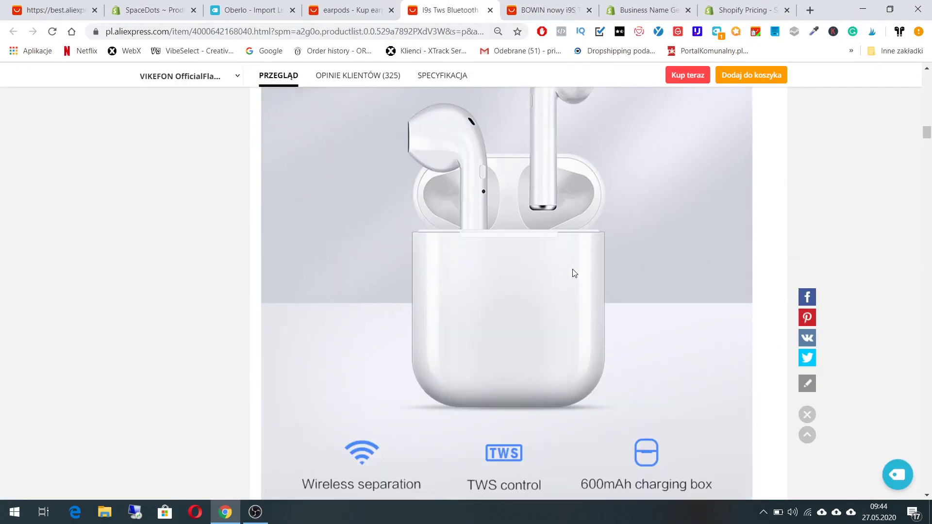
right_click(575, 273)
left_click(620, 277)
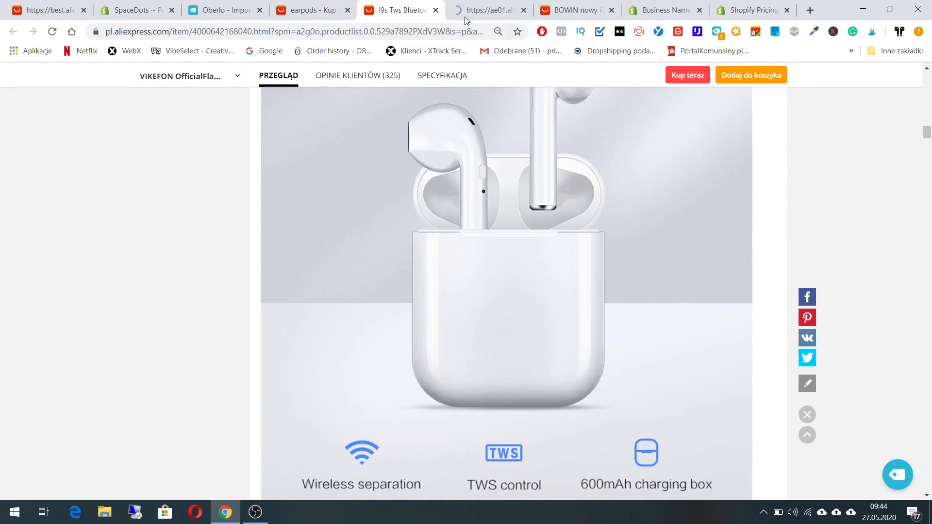
left_click(481, 11)
left_click(470, 32)
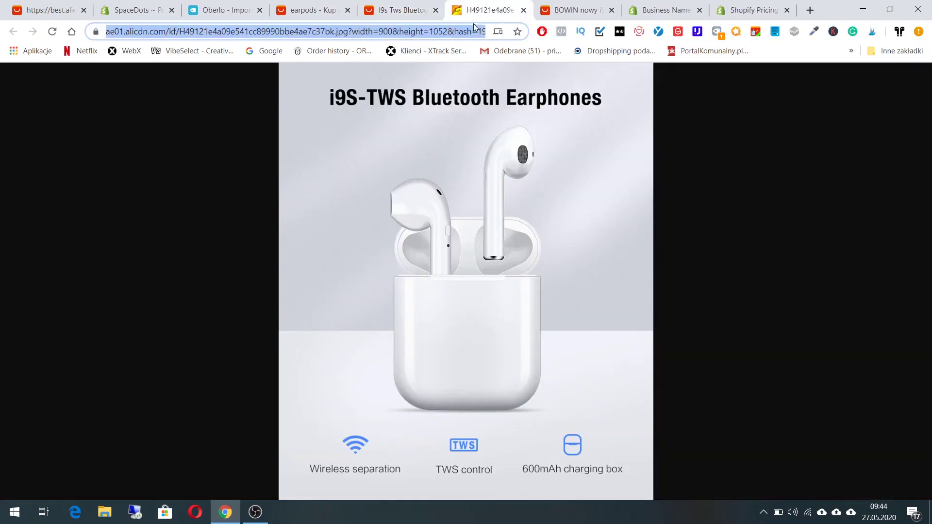
Switch back to the Shopify product and add the "i9S-TWS Bluetooth Earphones" image to its media from the copied URL
left_click(398, 9)
left_click(313, 10)
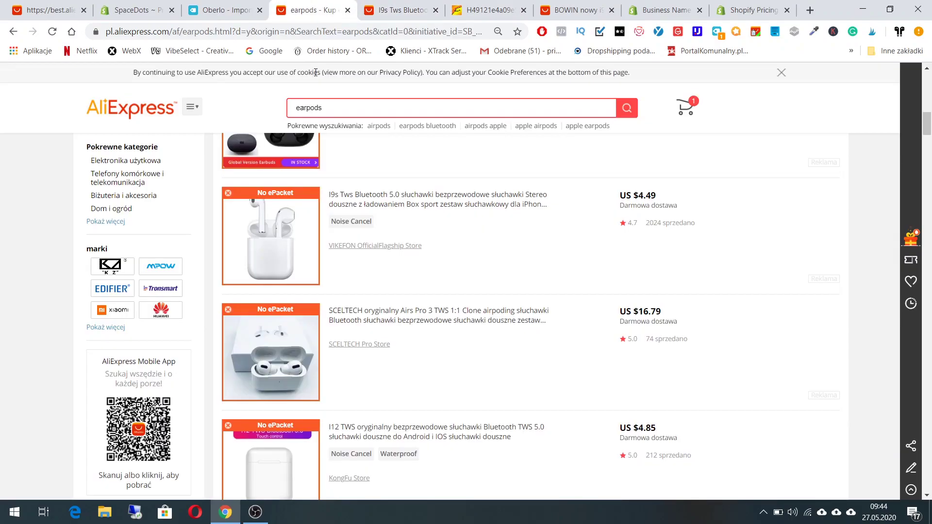
left_click(249, 5)
left_click(136, 10)
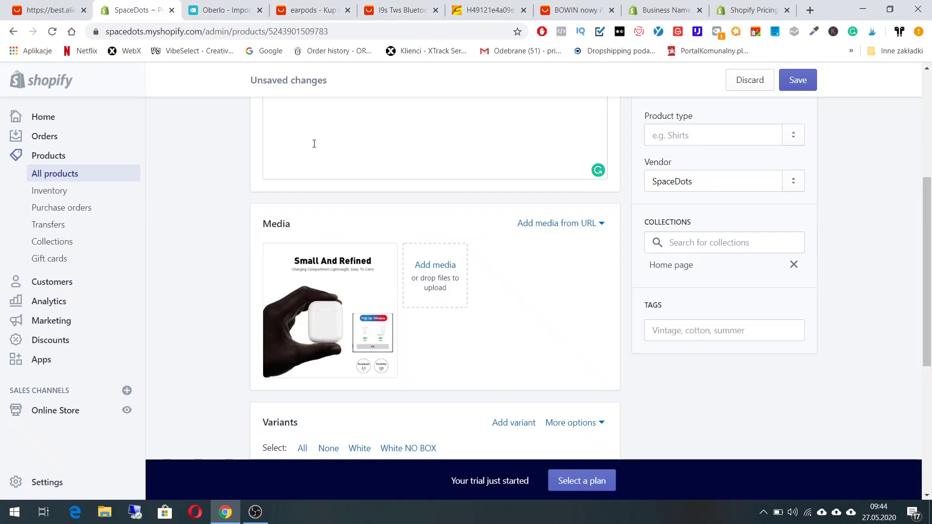
left_click(549, 223)
left_click(519, 256)
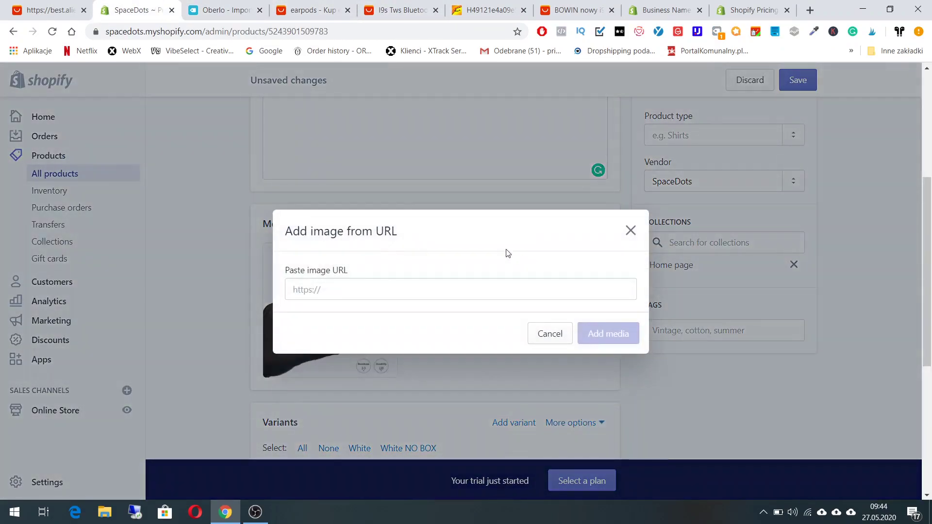
type("https://ae01.alicdn.com/kf/H49121e4a09e541cc89990bbe4ae7c37bk.jpg?width=900&height=900&hash=1800")
key("Return")
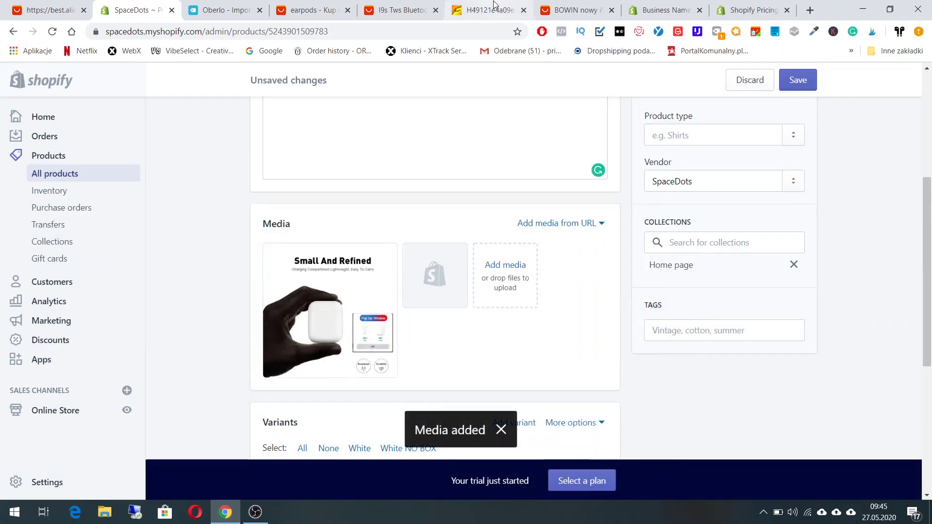
Close the used image's tab and look through the remaining pictures in the VIKEFON listing's overview
left_click(494, 6)
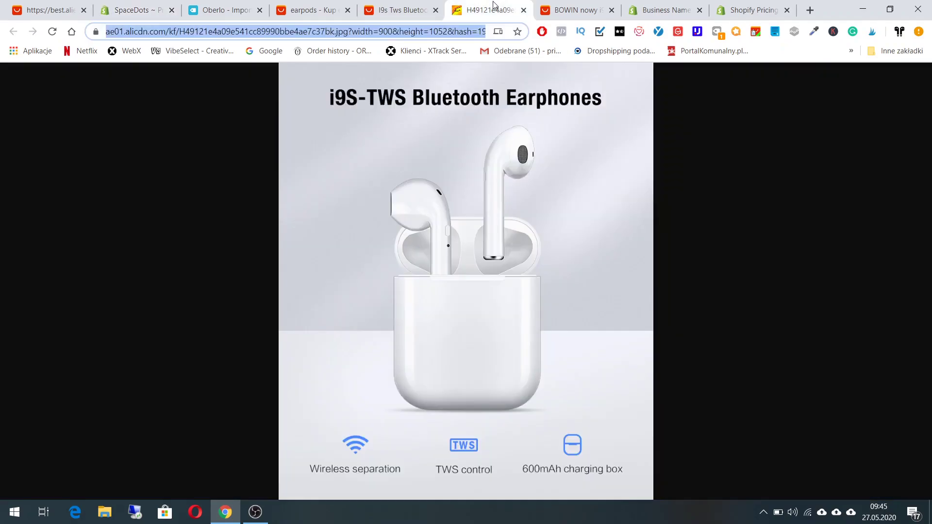
left_click(524, 11)
scroll(474, 233, "down", 20)
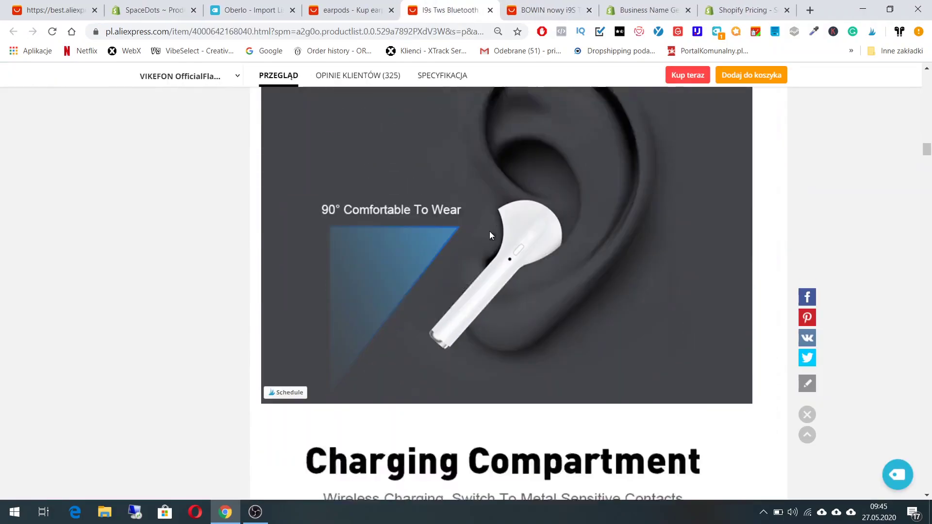
scroll(491, 225, "down", 20)
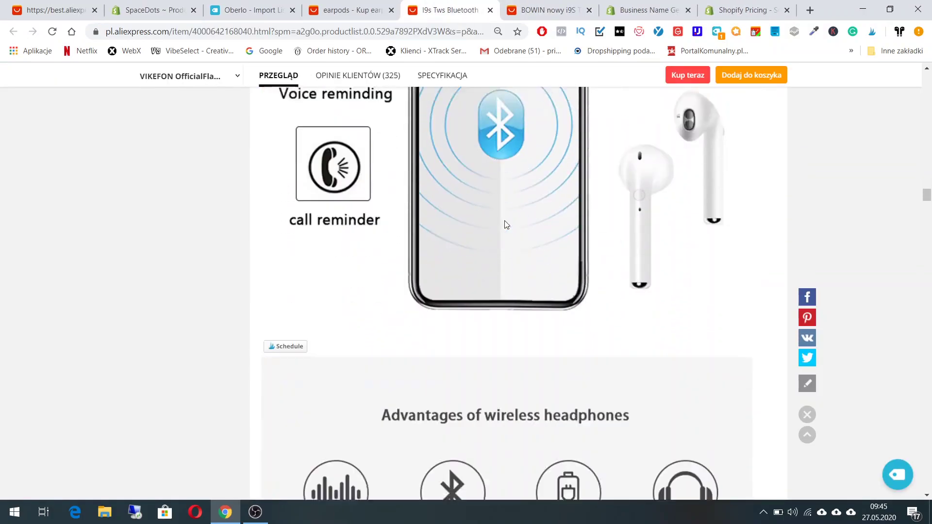
scroll(507, 221, "down", 18)
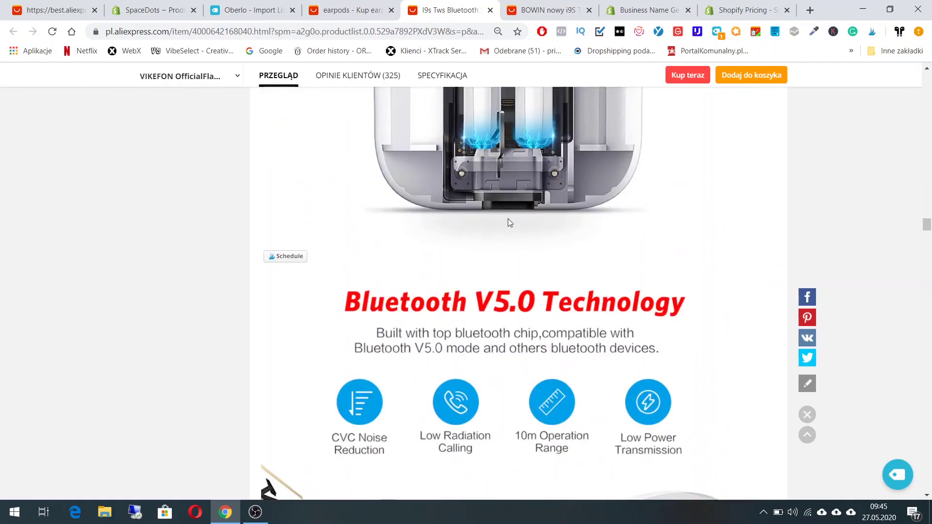
scroll(522, 222, "down", 15)
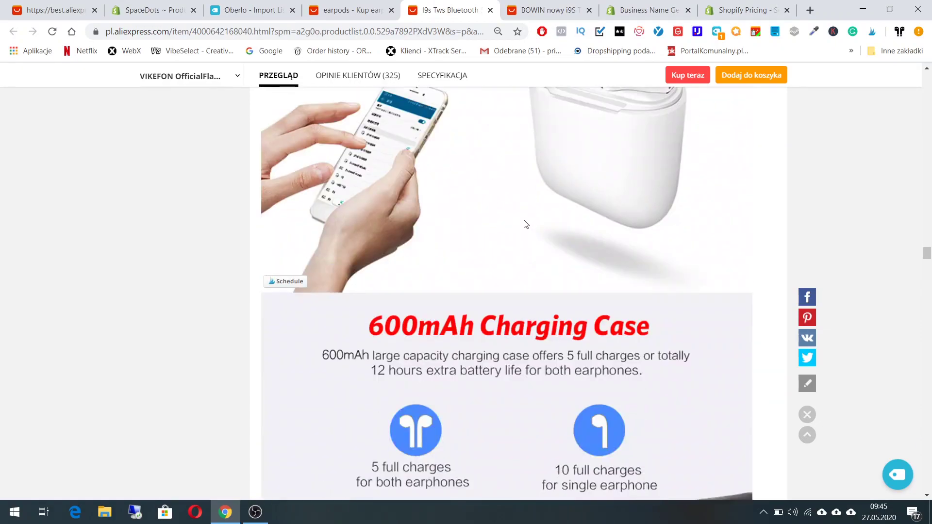
scroll(529, 223, "down", 16)
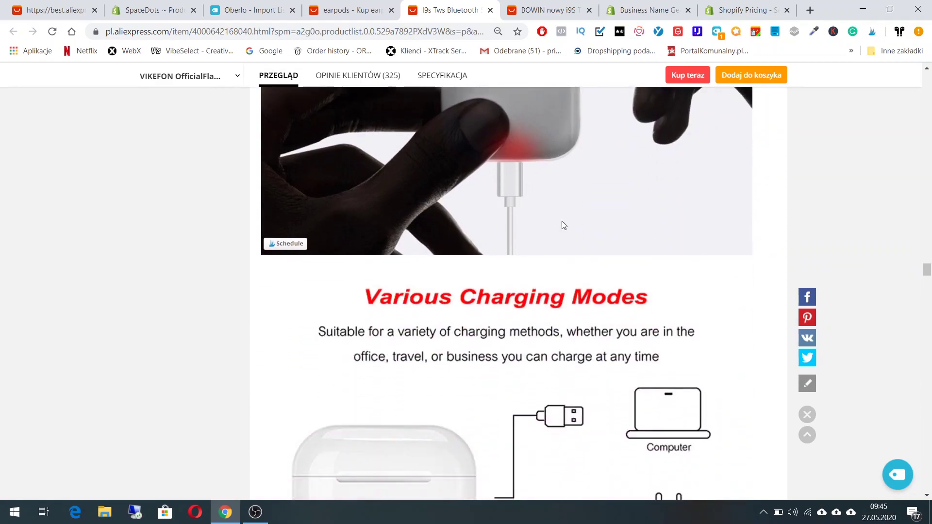
scroll(564, 224, "down", 20)
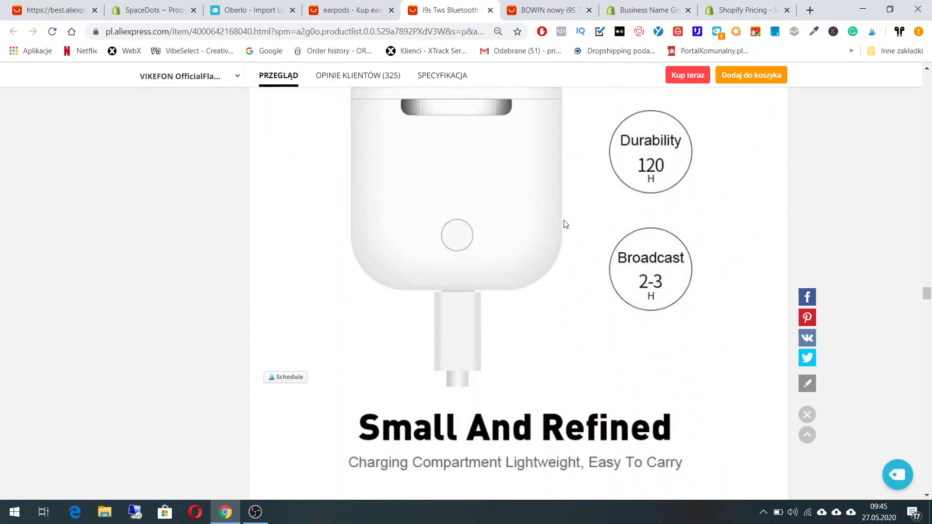
scroll(563, 224, "down", 15)
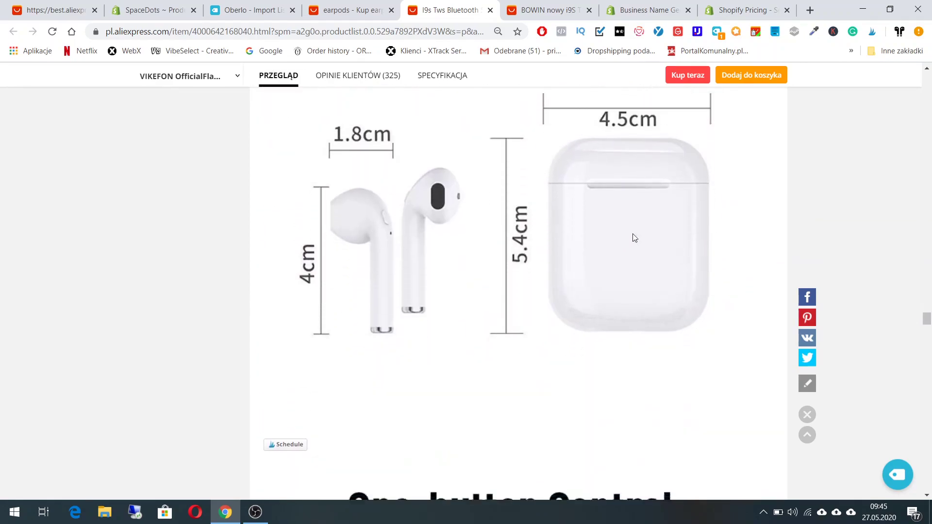
scroll(603, 235, "up", 4)
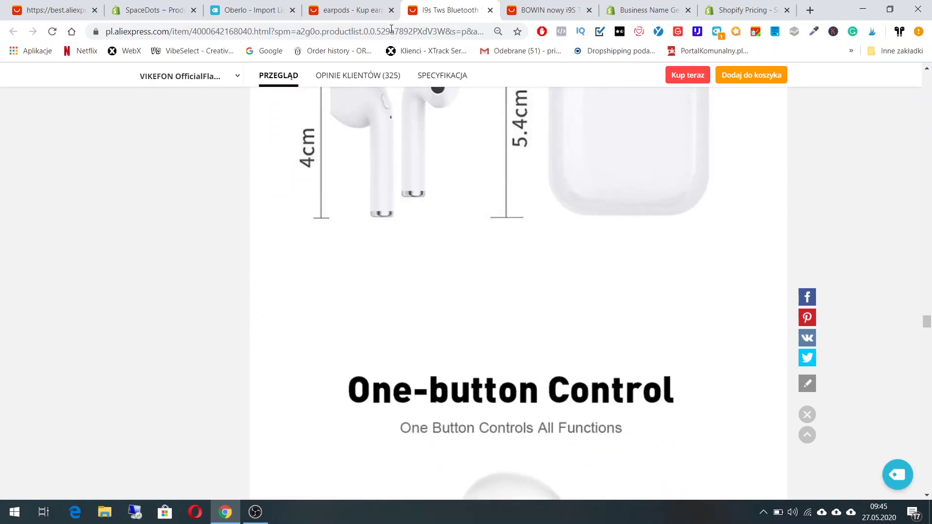
left_click(346, 6)
left_click(232, 10)
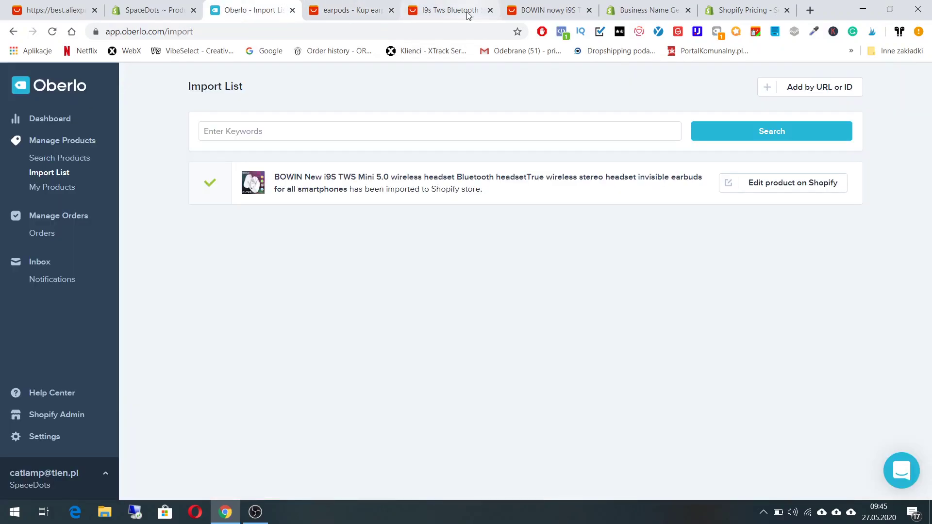
left_click(450, 8)
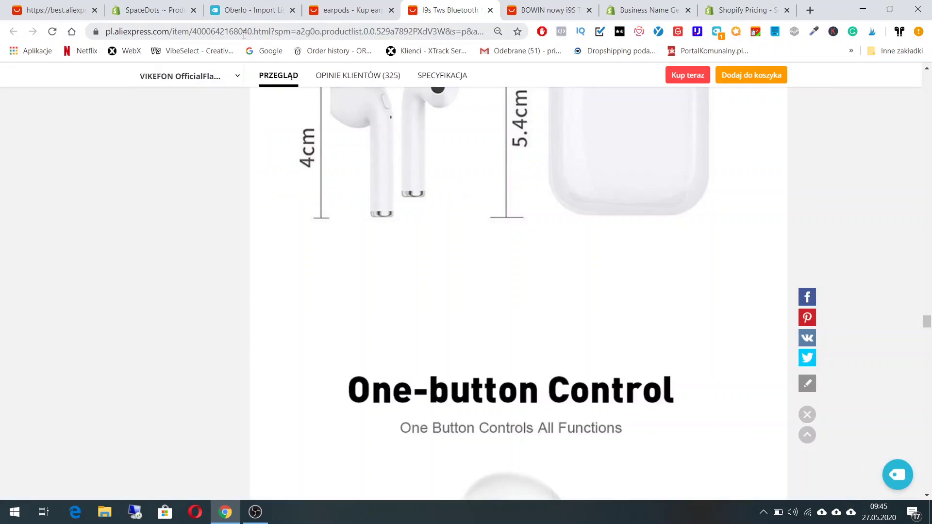
Return to the Shopify product and look over its media, the file chooser for uploads and the variants
left_click(148, 11)
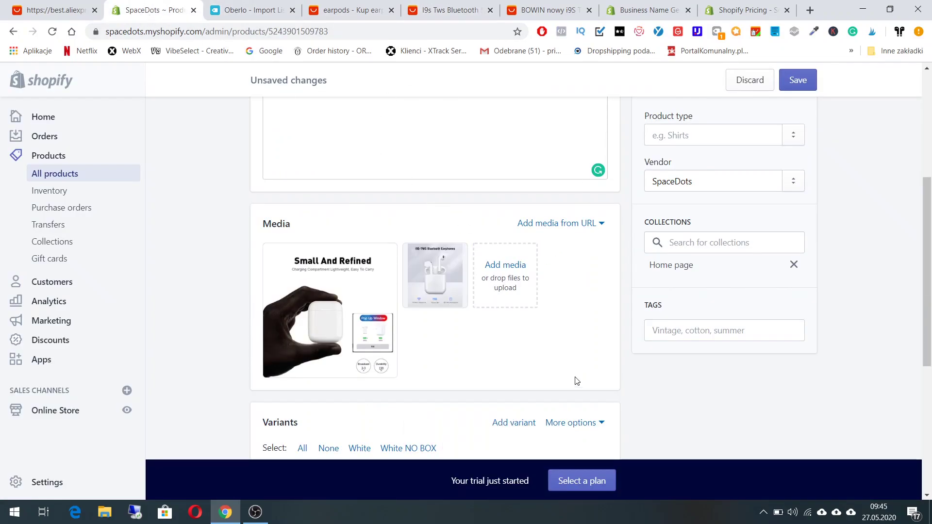
scroll(544, 241, "down", 5)
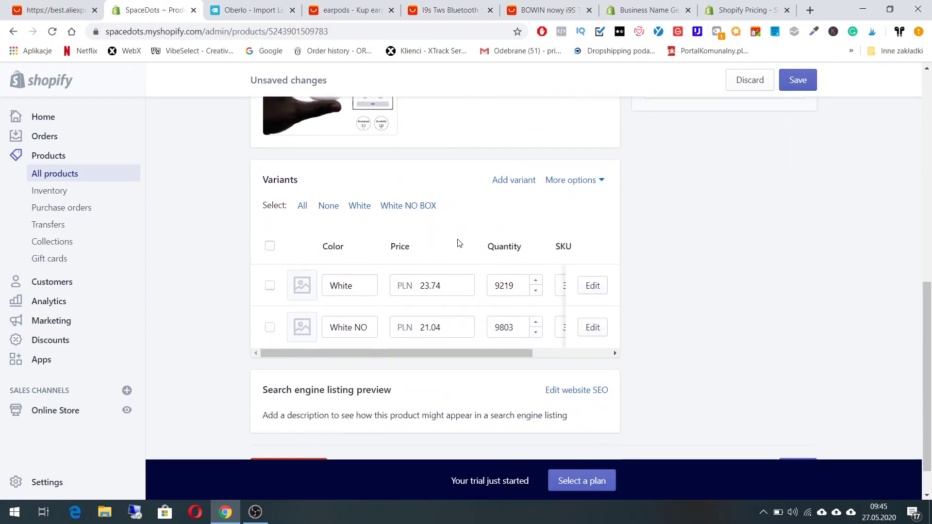
scroll(458, 243, "up", 2)
left_click(505, 116)
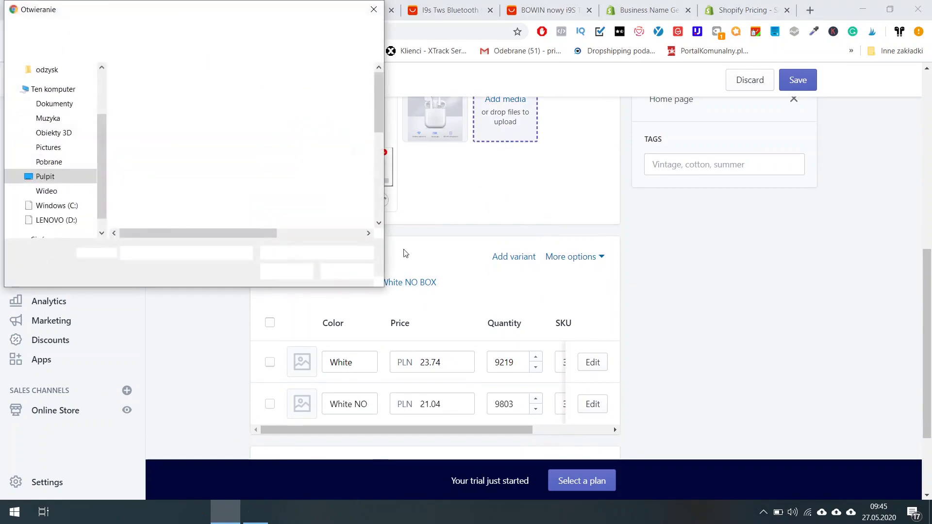
left_click(374, 9)
scroll(615, 301, "down", 3)
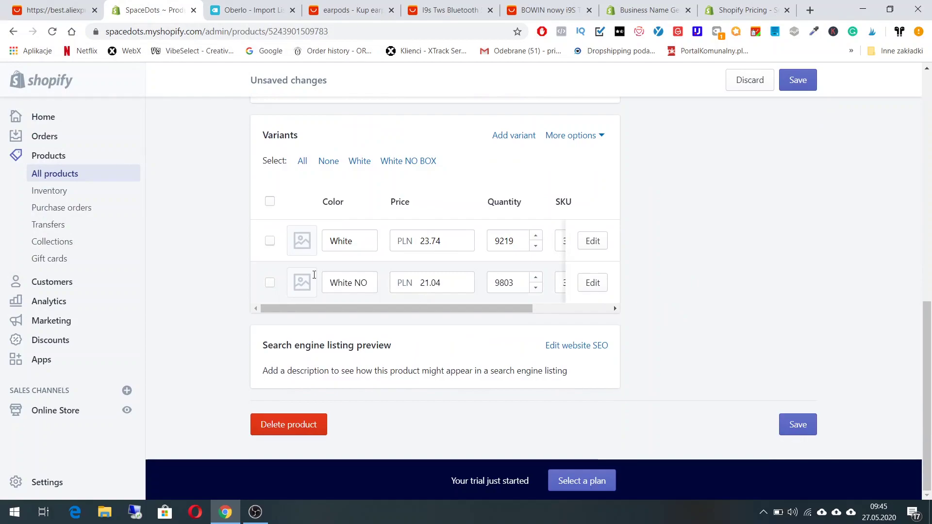
Delete the White NO BOX variant from the product and confirm the deletion
left_click_drag(527, 202, 489, 207)
left_click(489, 208)
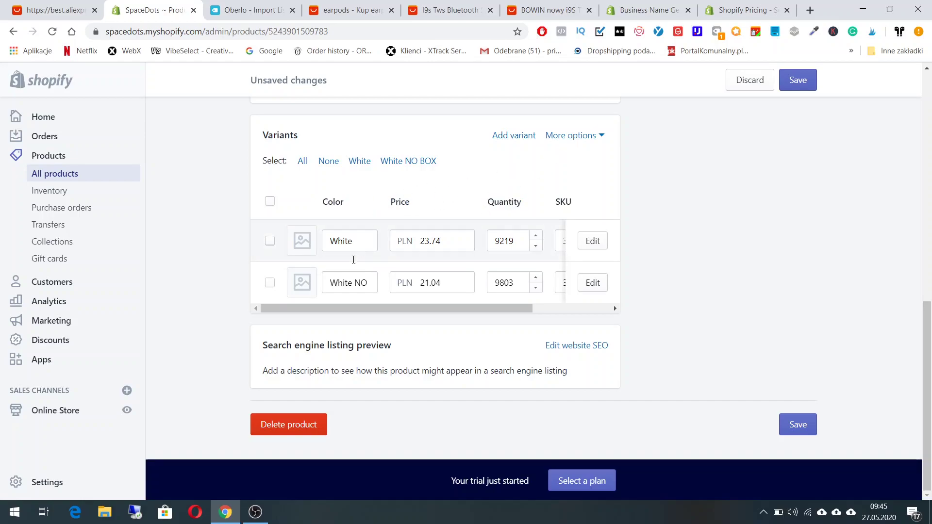
left_click(371, 243)
scroll(453, 252, "up", 9)
scroll(454, 252, "down", 9)
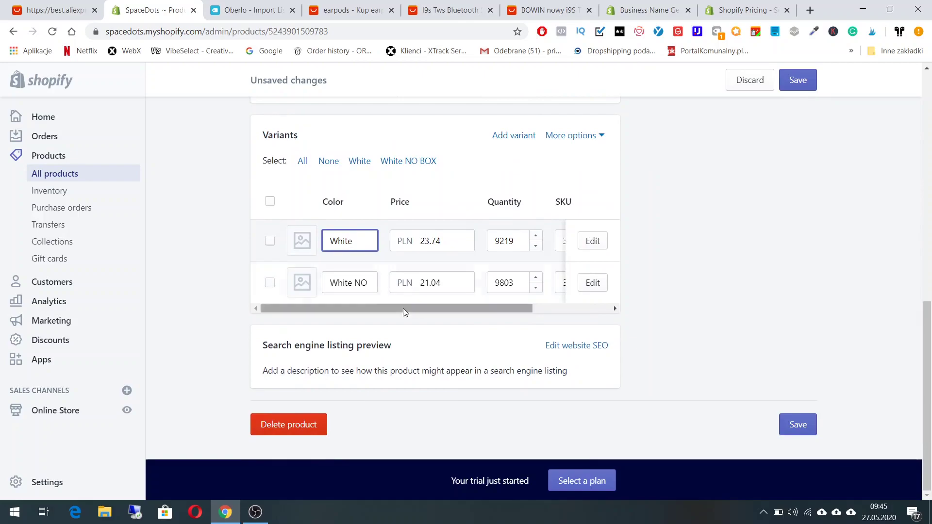
left_click_drag(338, 287, 369, 283)
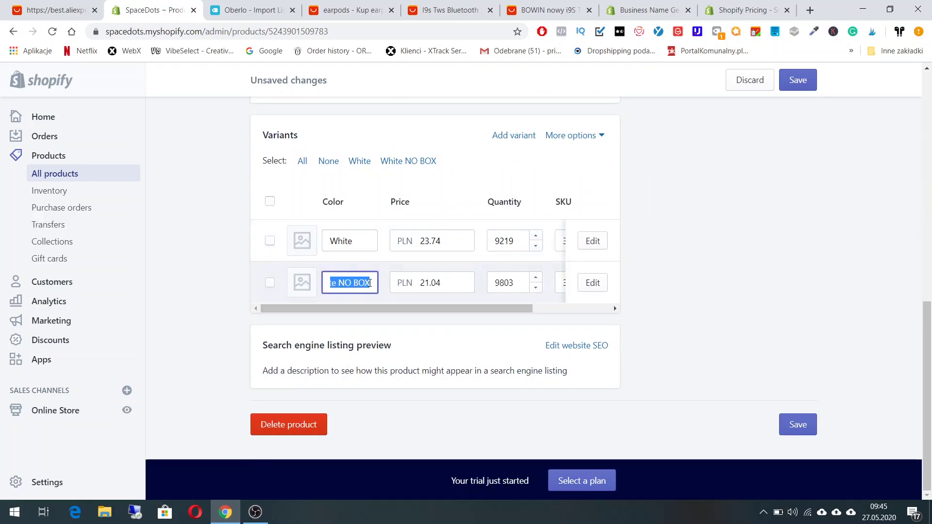
left_click(270, 283)
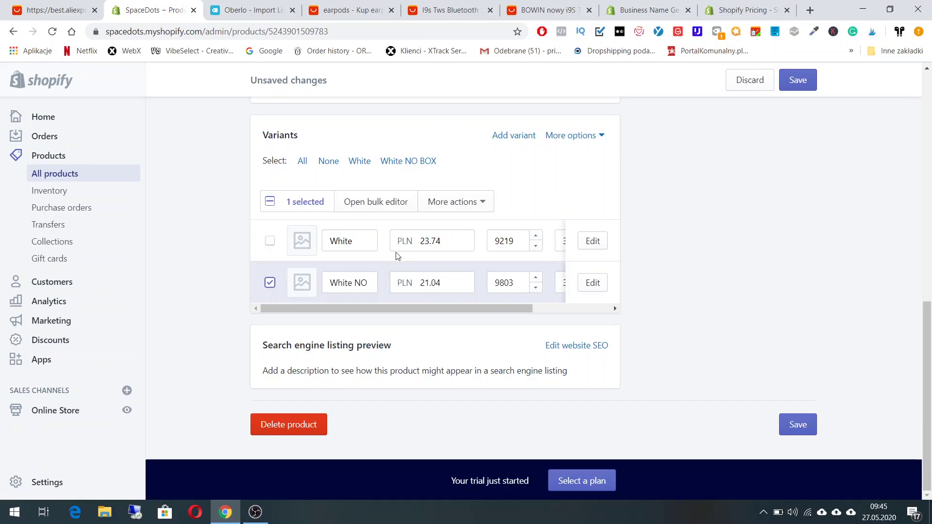
left_click(460, 209)
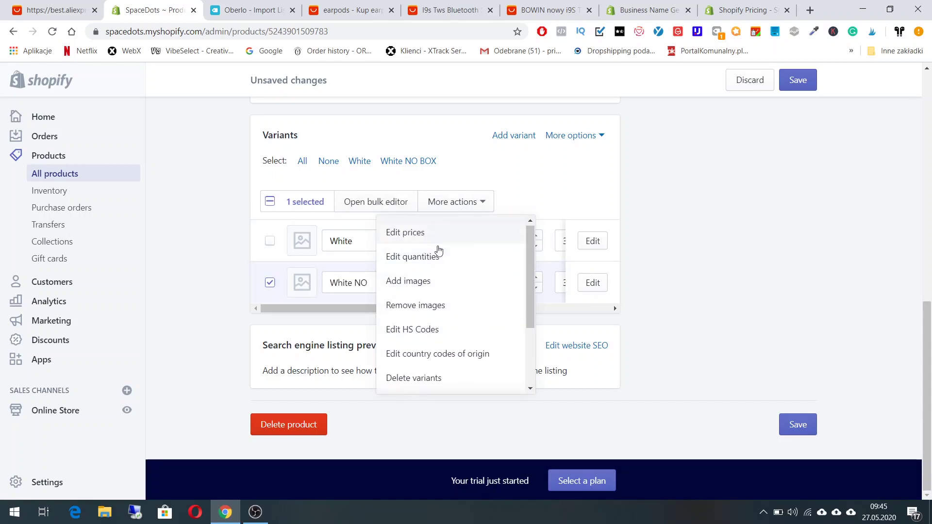
scroll(476, 283, "down", 3)
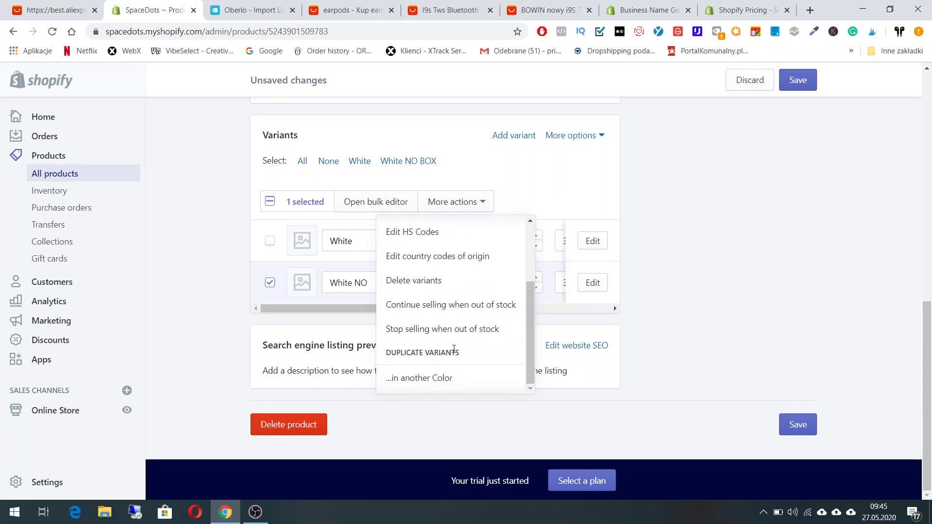
left_click(416, 282)
left_click(617, 321)
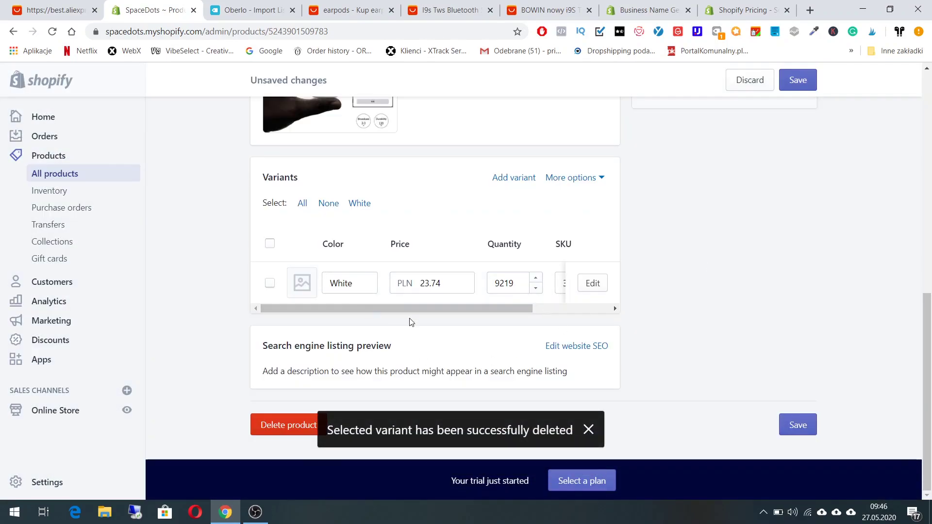
Try to add another variant to the product, dismissing the unsaved-changes dialog
scroll(409, 322, "up", 4)
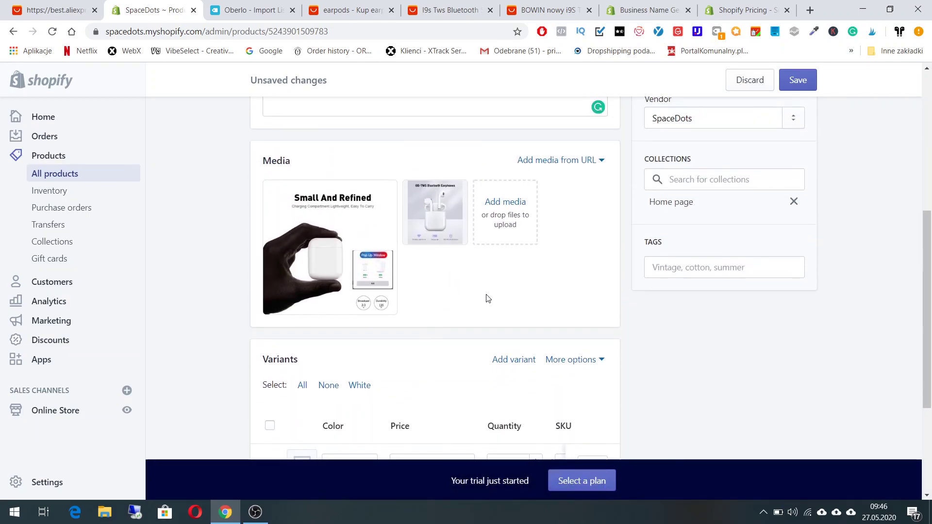
scroll(488, 298, "down", 4)
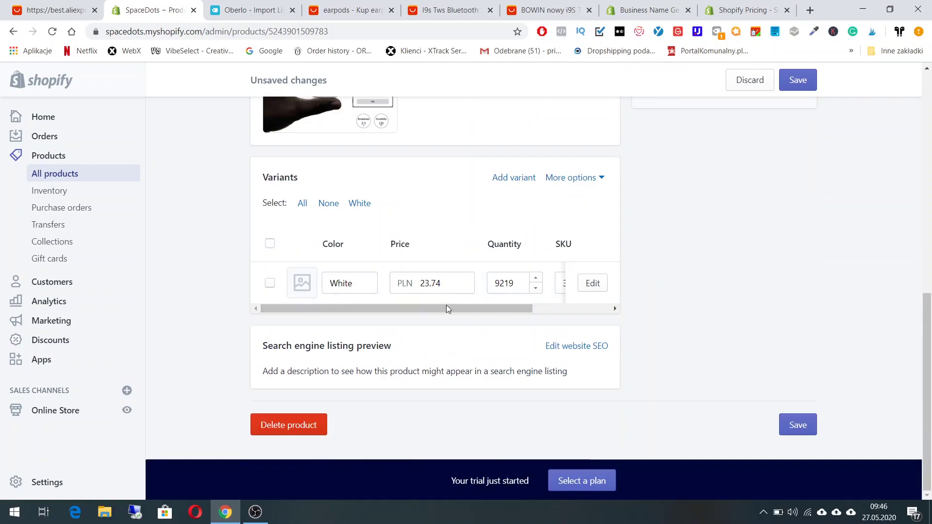
left_click(560, 181)
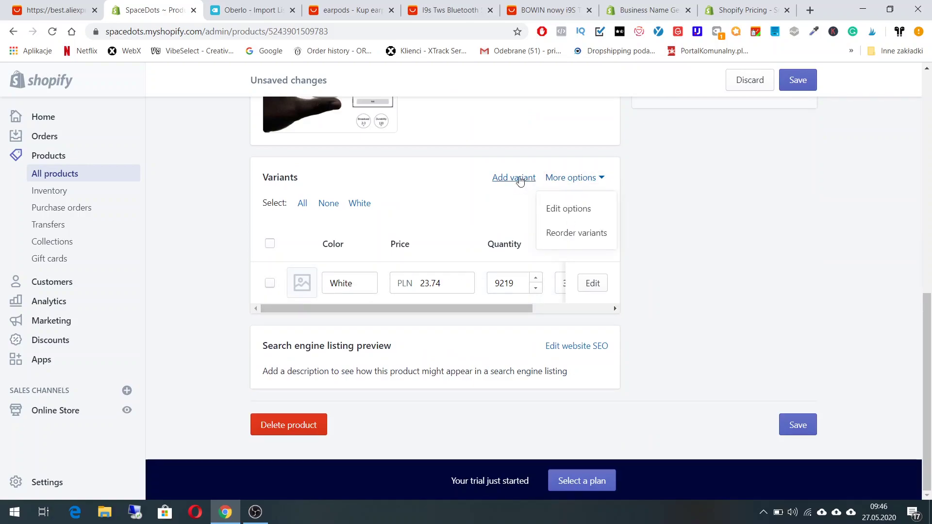
left_click(514, 180)
left_click(632, 239)
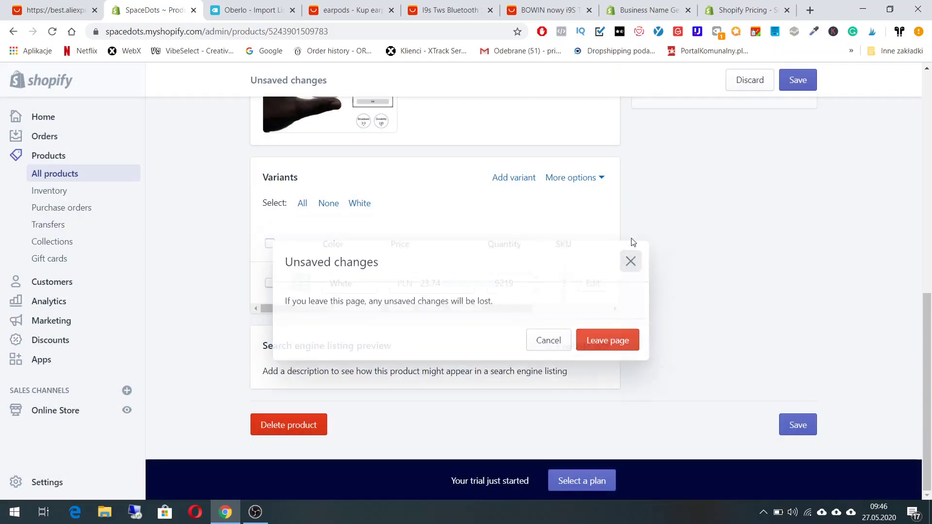
Examine the product's Color option in the variant options editor and close the editor without changes
left_click(602, 178)
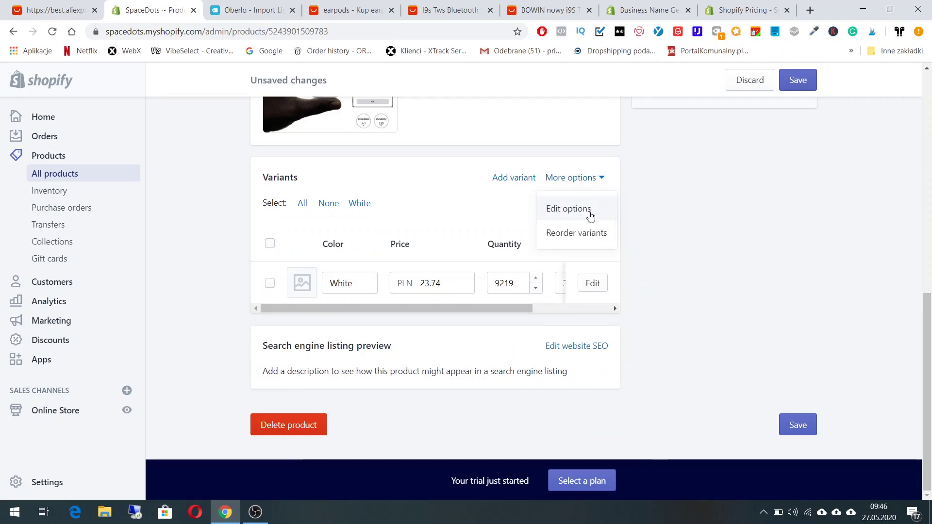
left_click(590, 214)
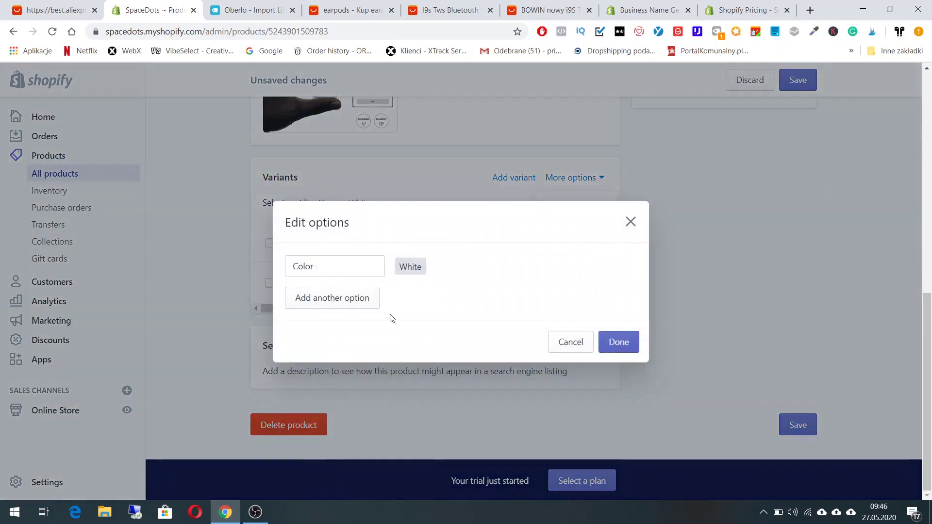
left_click(379, 270)
double_click(348, 264)
left_click(526, 266)
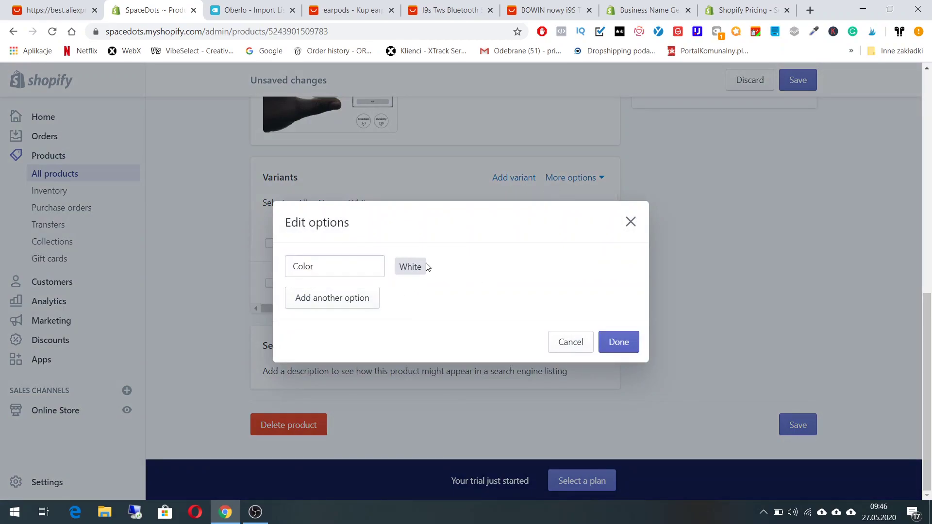
left_click(631, 221)
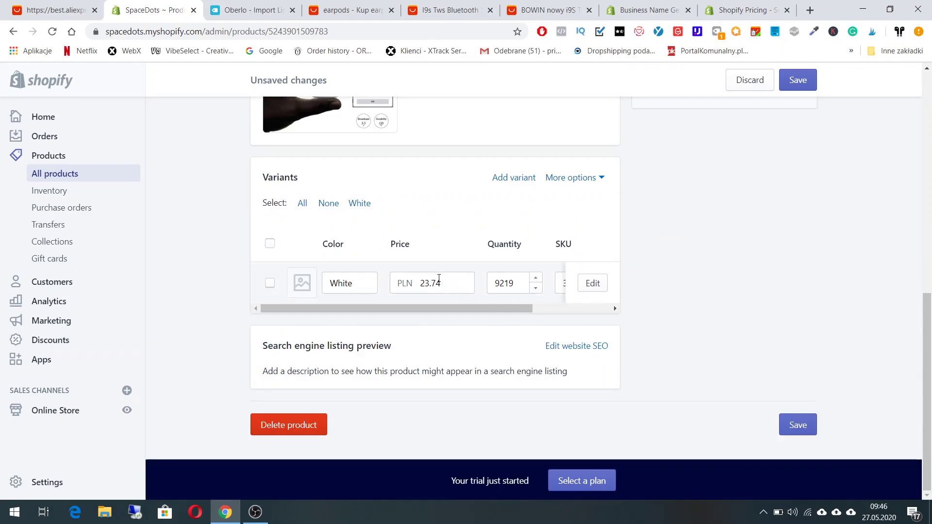
Switch from the Shopify variant price to the AliExpress I9s Tws listing and check its price
left_click_drag(393, 243, 431, 248)
left_click(433, 249)
left_click(448, 10)
scroll(626, 197, "up", 20)
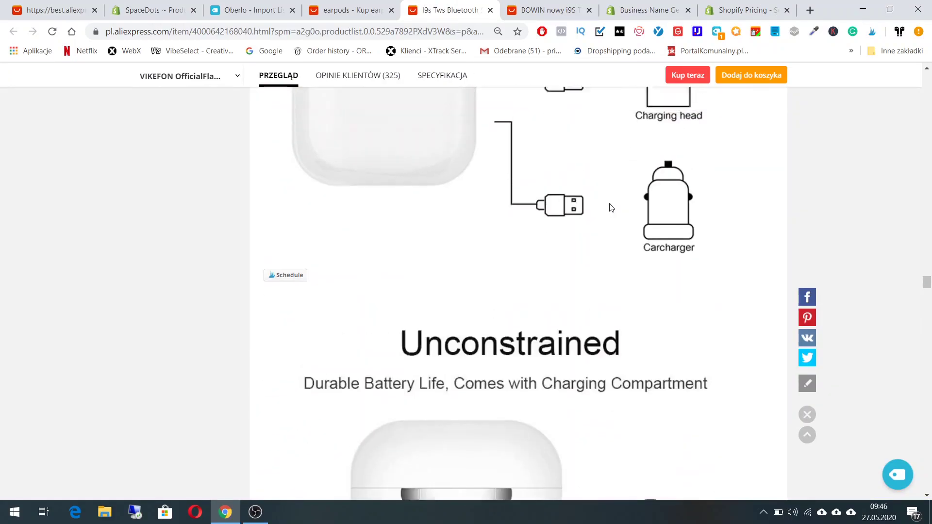
scroll(628, 196, "up", 10)
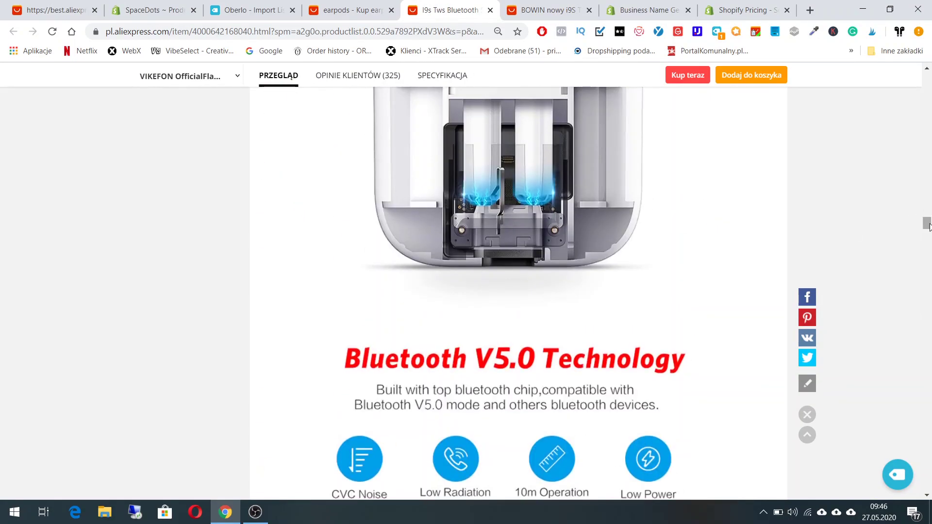
scroll(926, 224, "up", 10)
left_click_drag(930, 45, 928, 48)
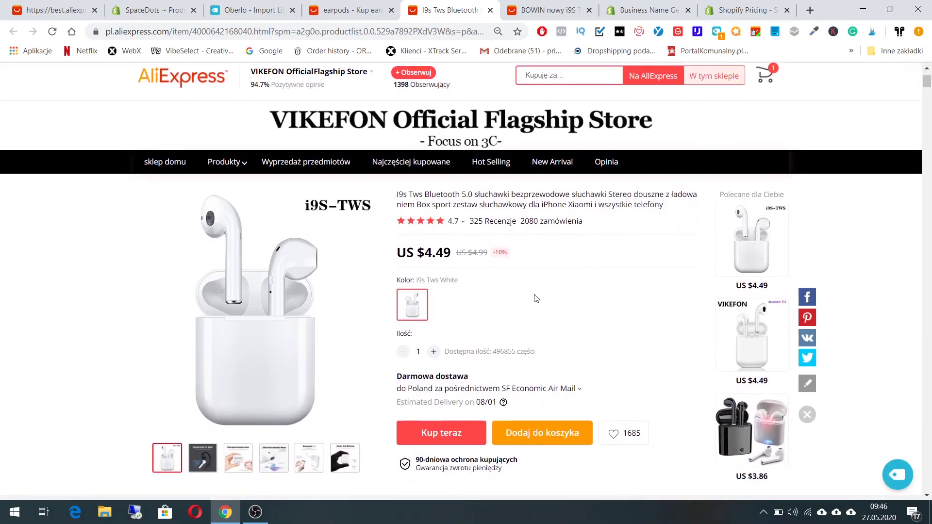
scroll(728, 189, "up", 2)
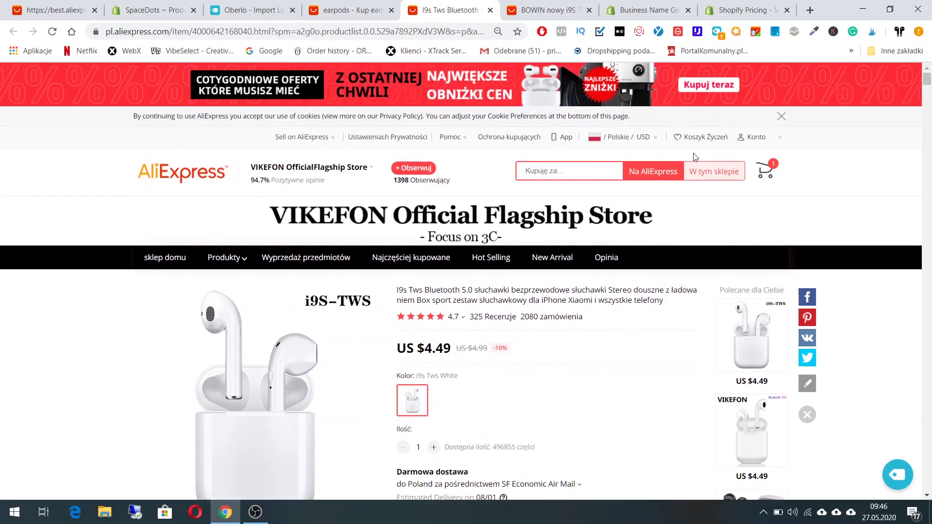
Change the AliExpress currency to PLN ( Polish Zloty ) and save the regional settings
left_click(652, 142)
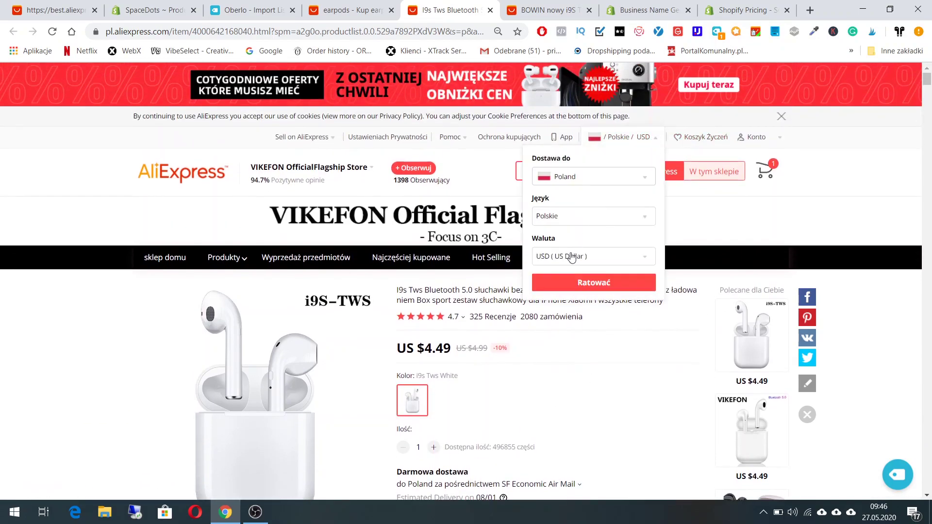
left_click(574, 257)
left_click(577, 260)
left_click(577, 261)
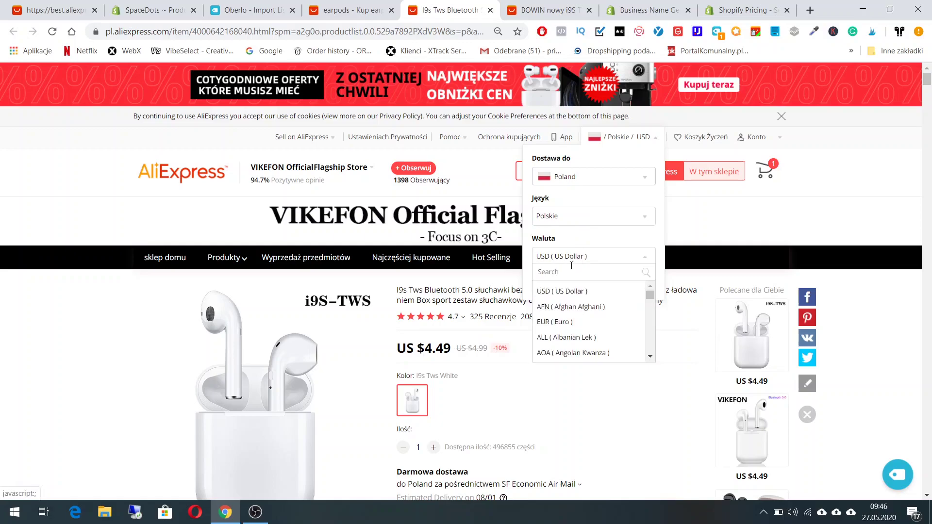
type("pl")
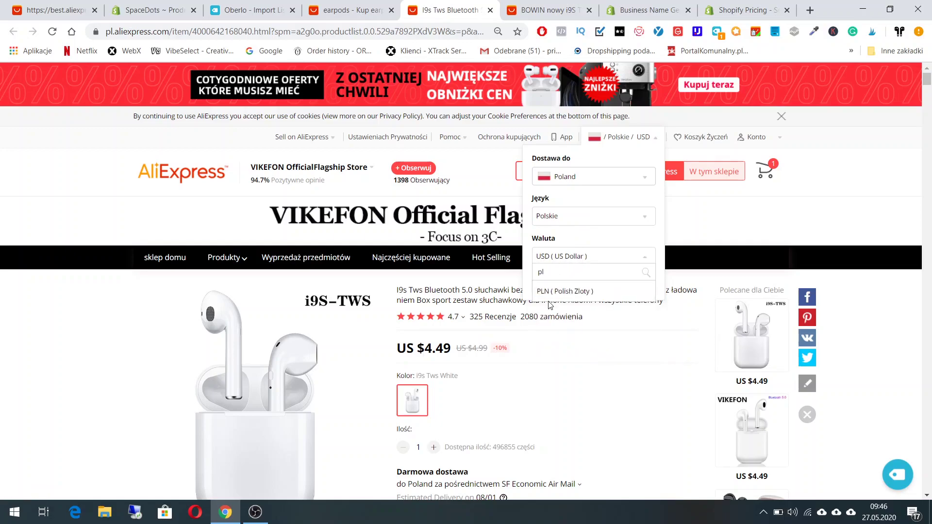
left_click(558, 293)
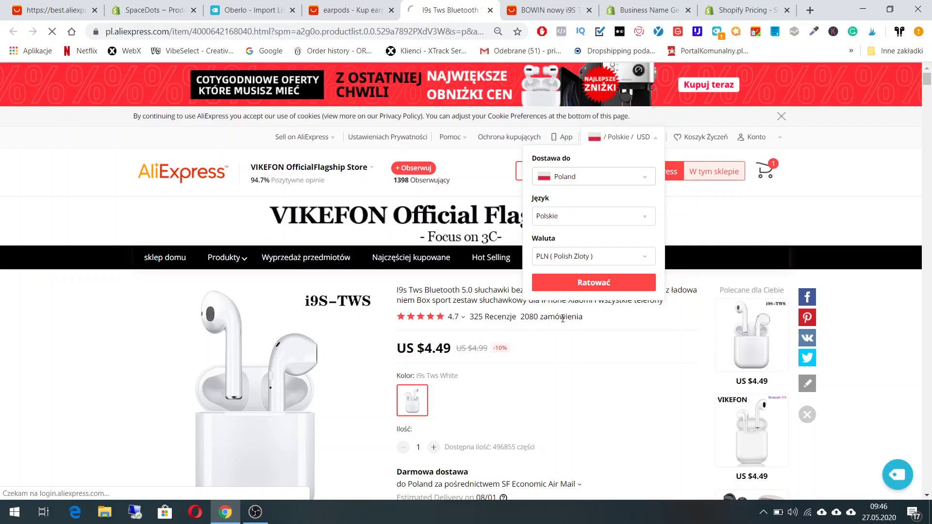
left_click(601, 289)
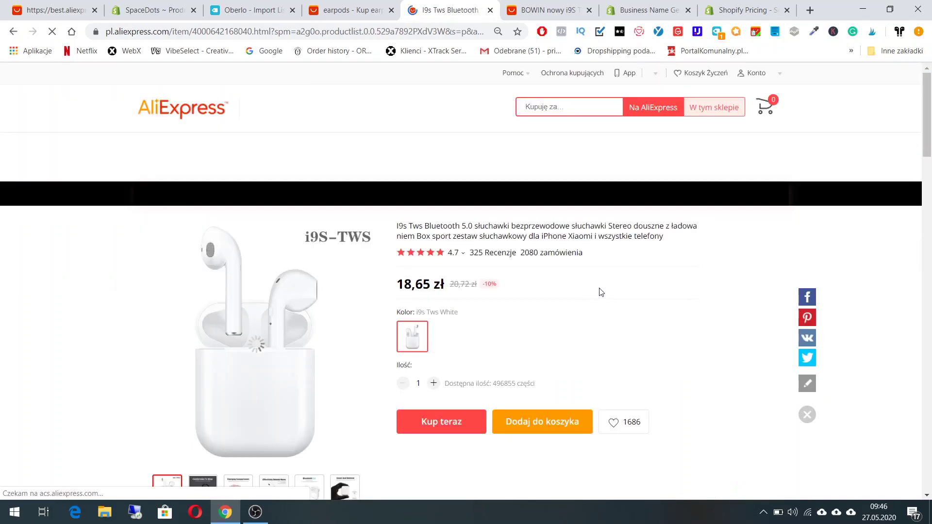
Open the I9s Tws delivery options for Poland and select AliExpress Standard Shipping
scroll(601, 291, "down", 2)
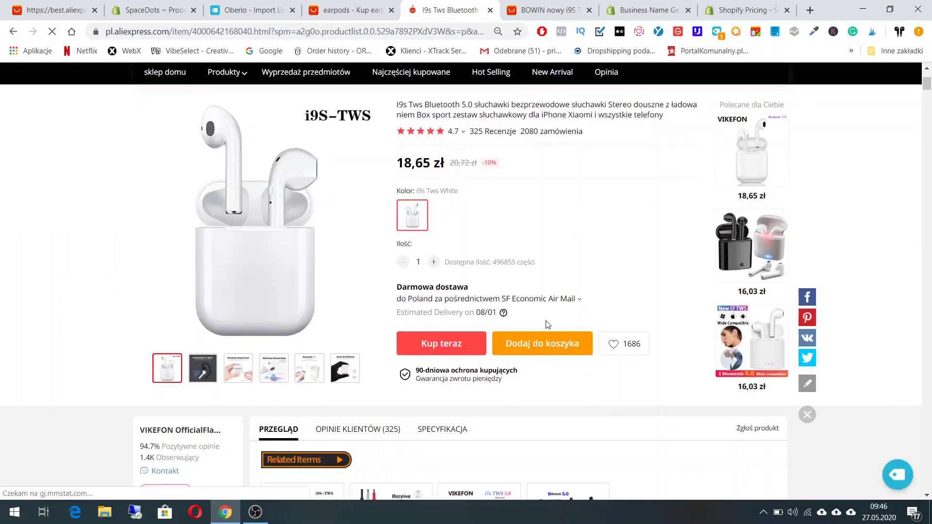
left_click(543, 299)
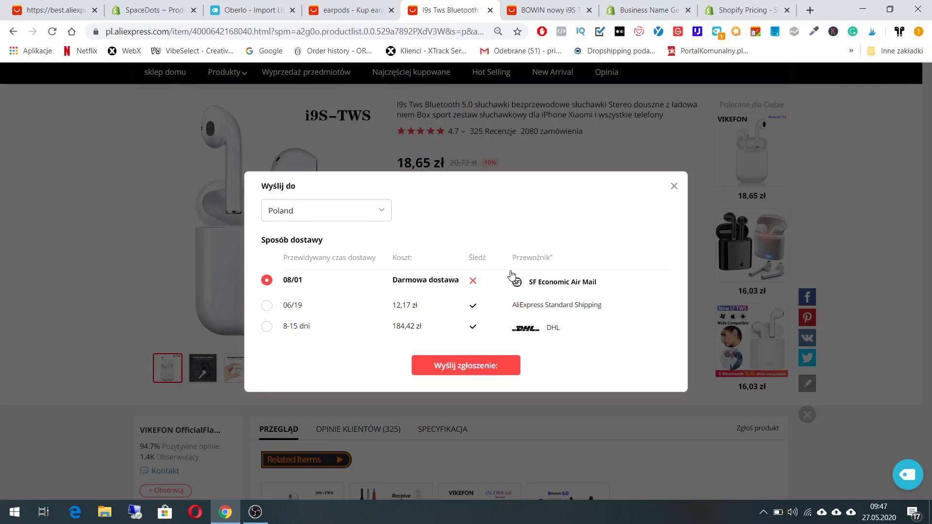
left_click(477, 306)
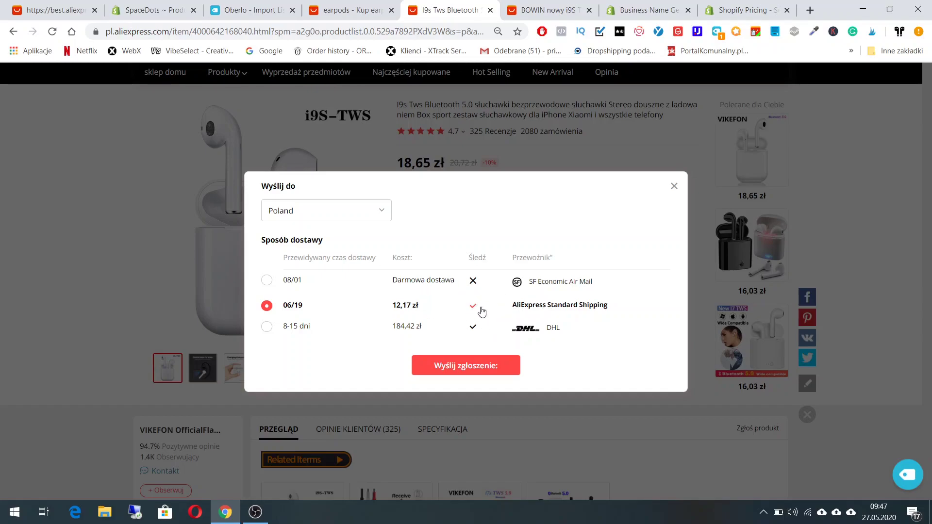
Compare the BOWIN i9S listing's price, shipping and customer reviews, and return to the I9s Tws delivery options
left_click(548, 9)
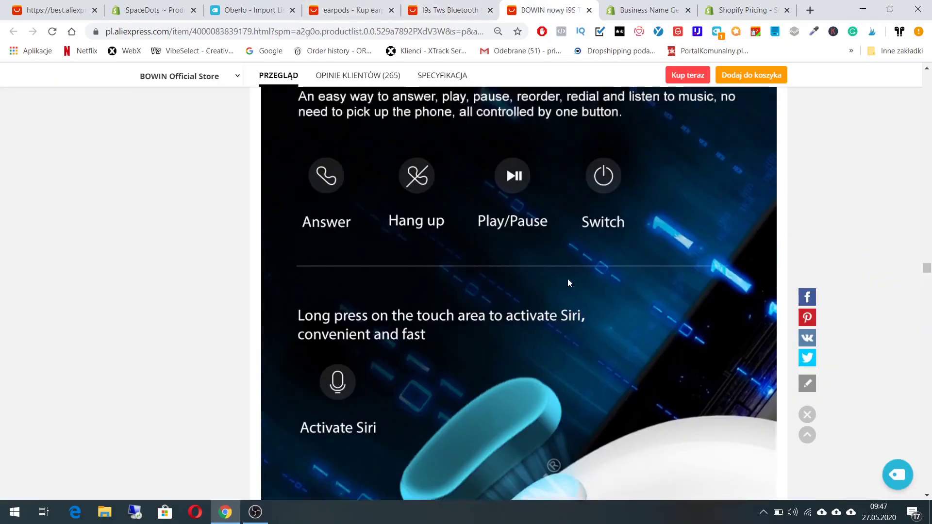
left_click_drag(927, 248, 928, 73)
scroll(573, 293, "down", 3)
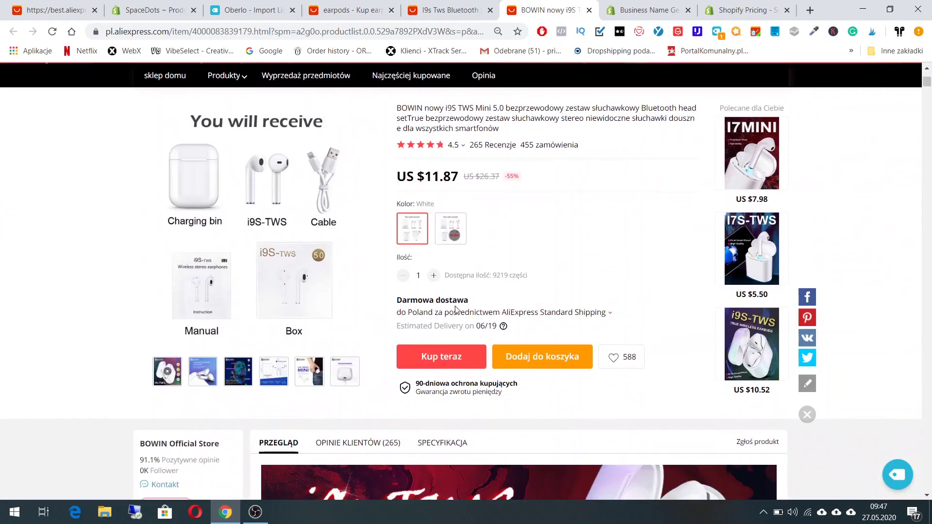
left_click(437, 11)
left_click(534, 11)
scroll(383, 194, "down", 1)
left_click(368, 391)
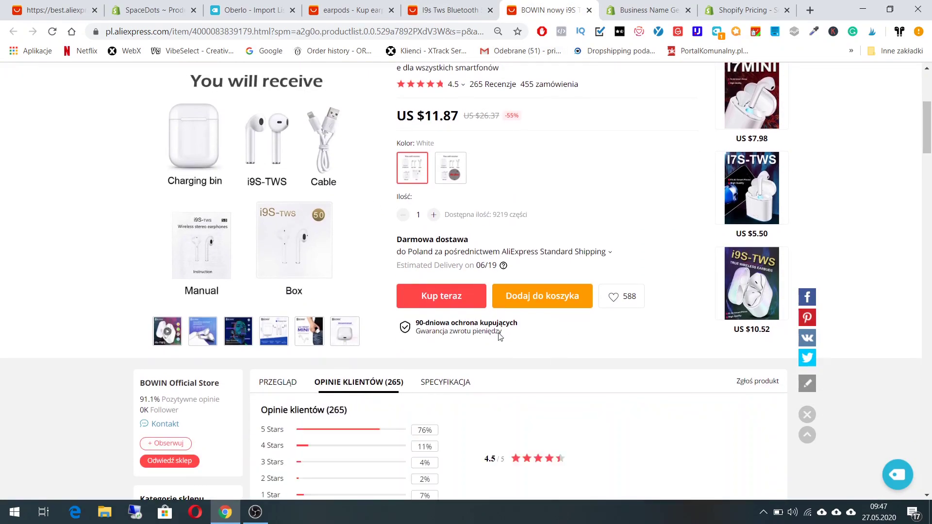
scroll(408, 238, "down", 5)
scroll(437, 238, "up", 4)
key("ctrl+shift+Tab")
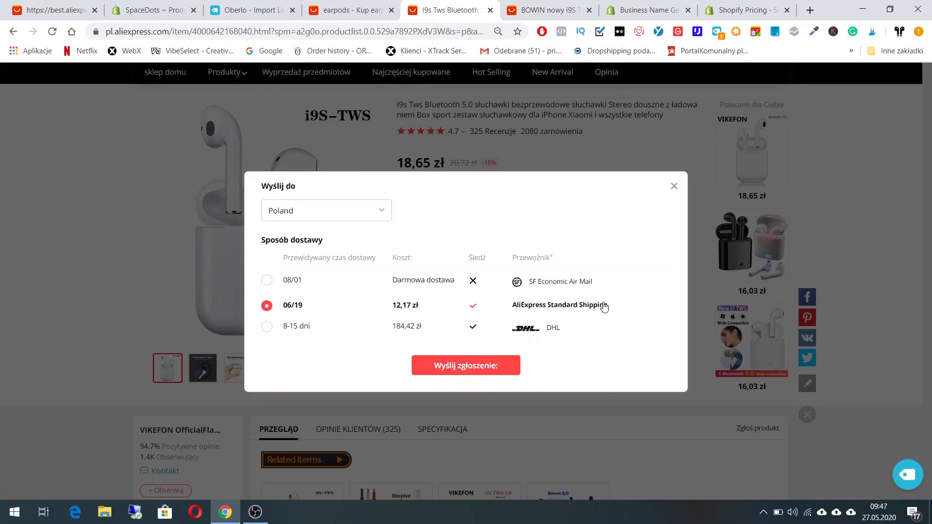
Apply AliExpress Standard Shipping to the I9s Tws listing and switch back to the Shopify product
left_click(496, 370)
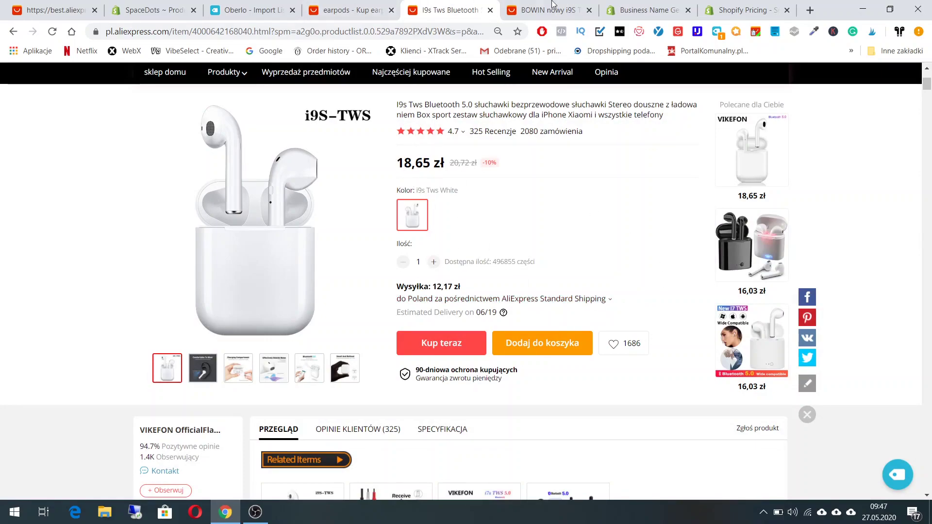
left_click(529, 5)
left_click(457, 7)
left_click(352, 8)
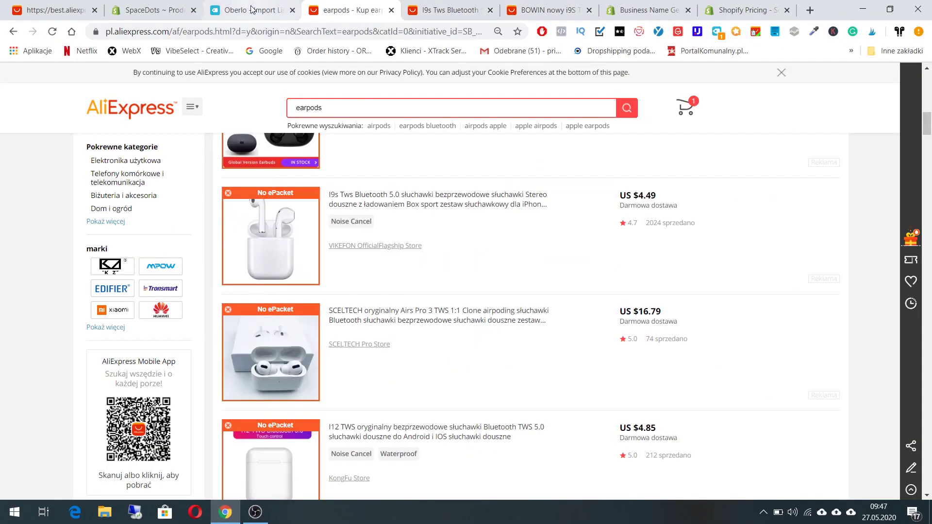
left_click(252, 8)
left_click(154, 14)
Set the White variant's price to 100.99 PLN
double_click(434, 276)
key("BackSpace")
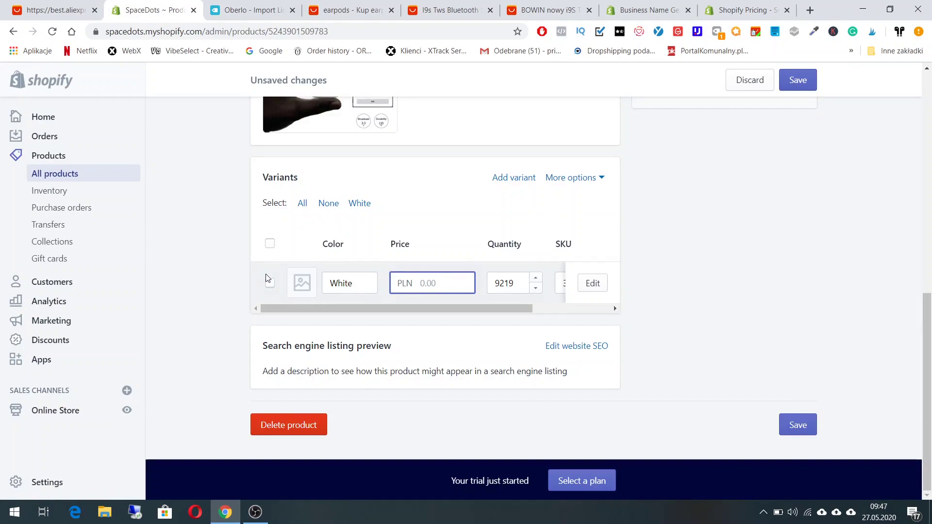
type("12")
scroll(431, 290, "up", 4)
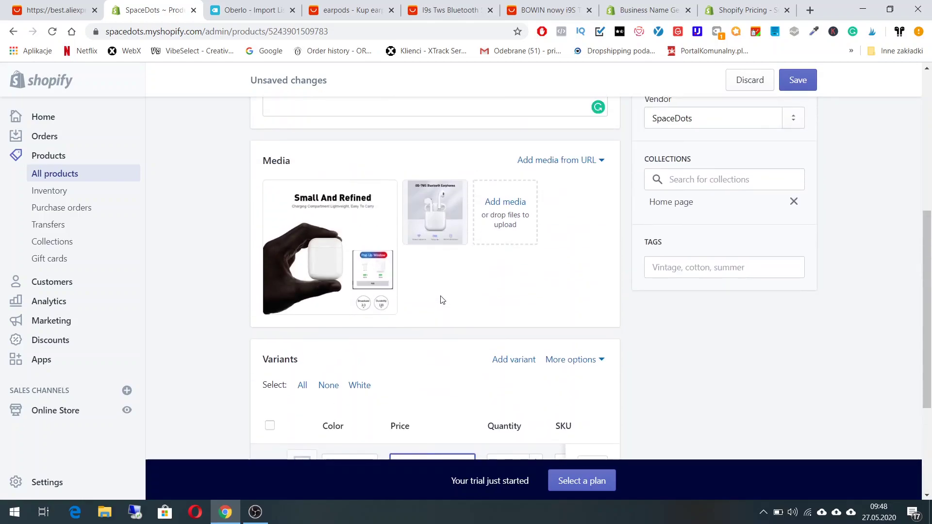
scroll(443, 299, "down", 2)
scroll(443, 300, "down", 2)
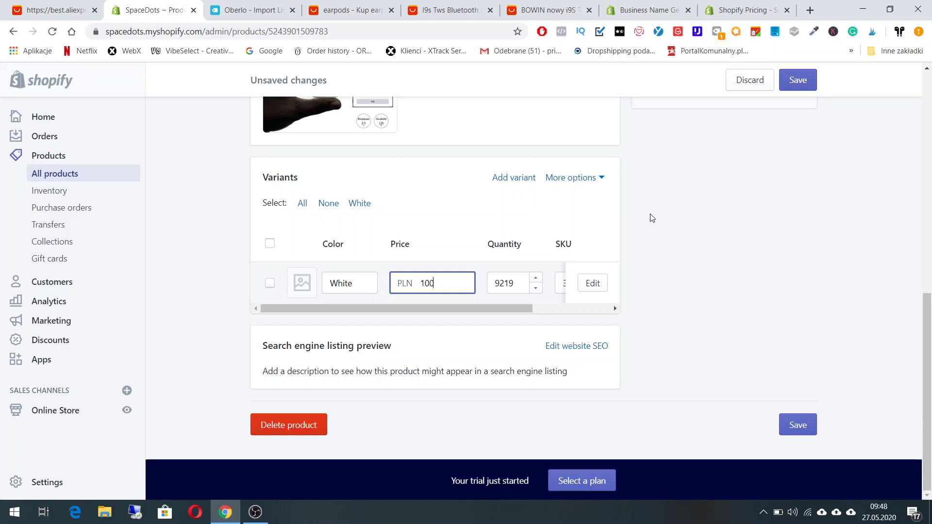
left_click(652, 218)
left_click_drag(492, 319, 456, 298)
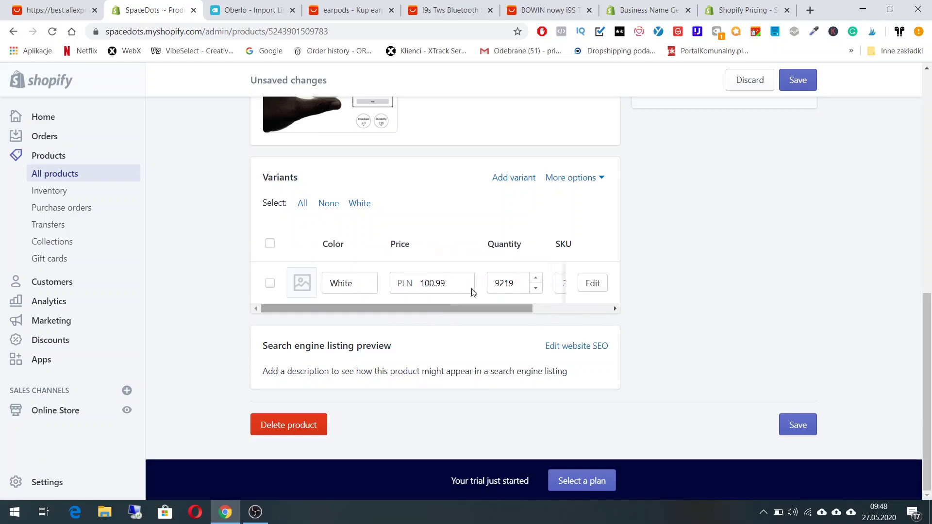
Look over the product's variant options and try to open the White variant for editing, dismissing the unsaved-changes dialog
left_click(570, 177)
left_click(574, 210)
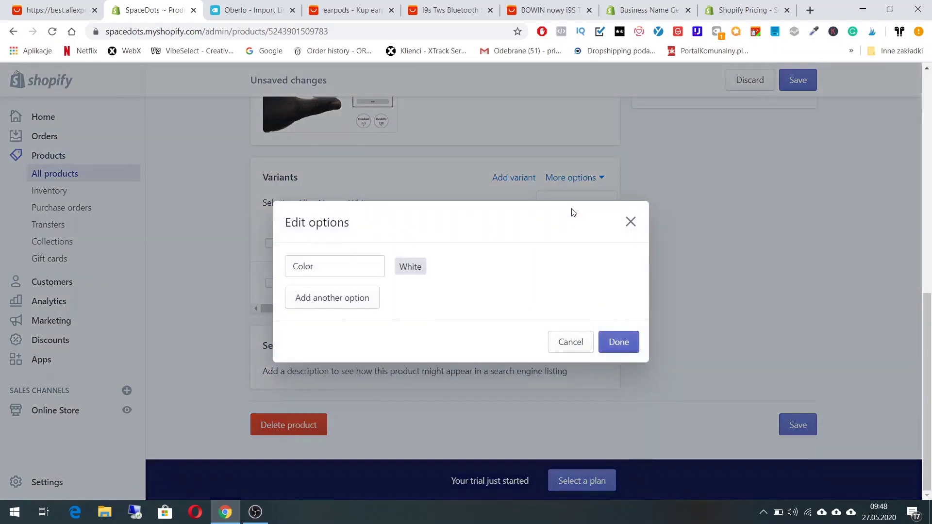
left_click(630, 222)
left_click(590, 282)
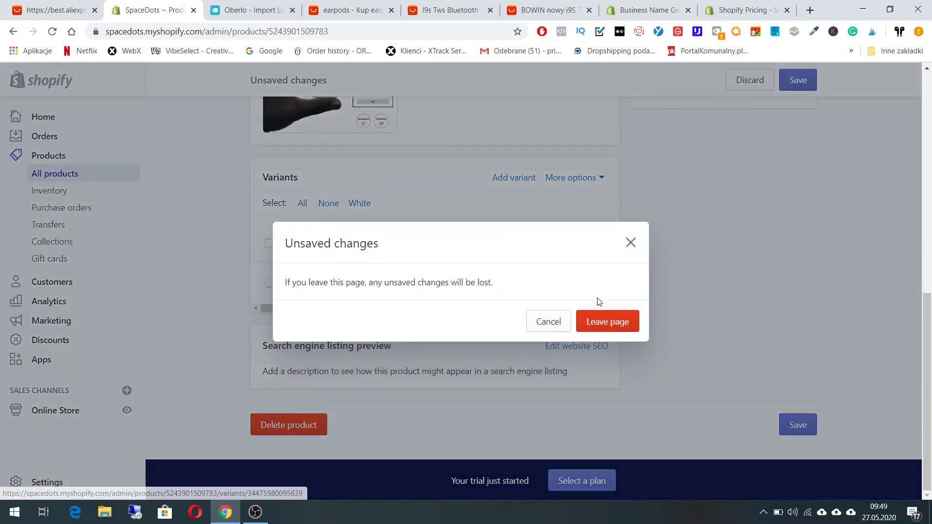
left_click(631, 243)
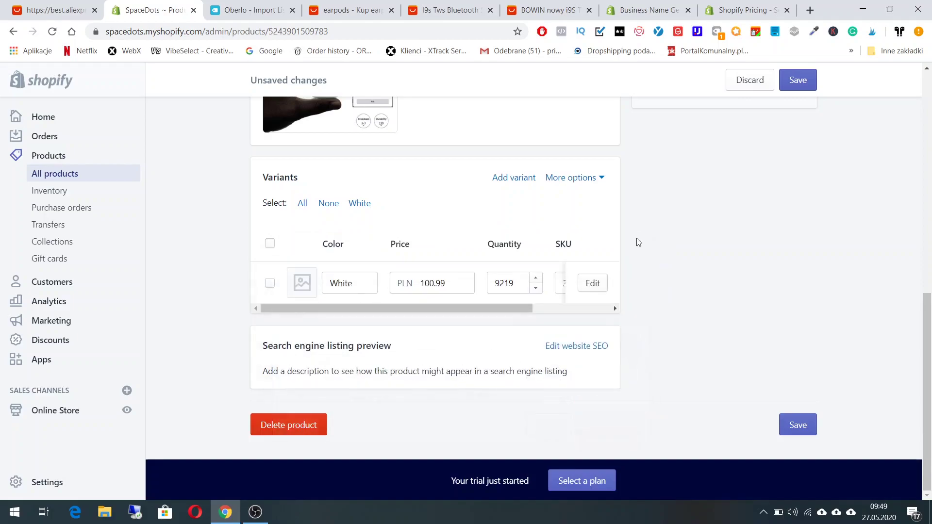
Save the changes to the product
left_click(802, 84)
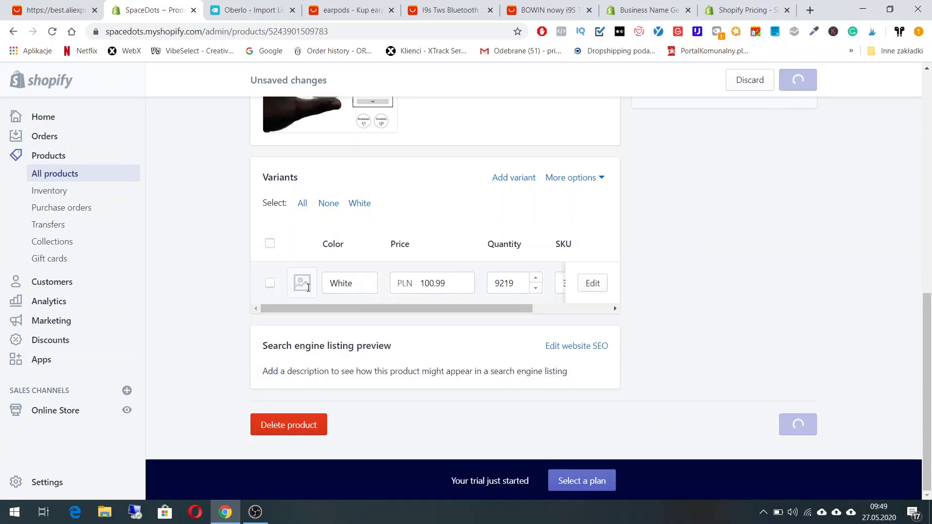
scroll(291, 302, "down", 15)
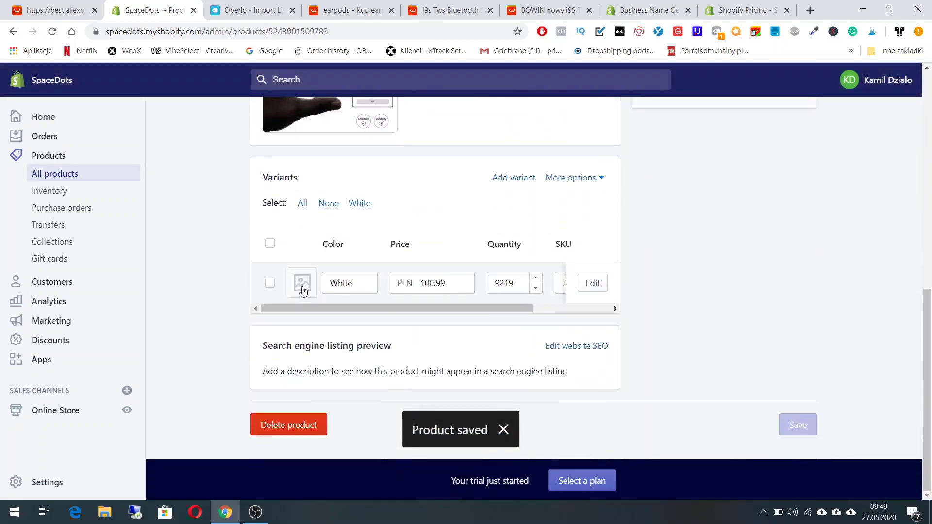
Examine the bulk actions available for the White variant, including the price editor, leave it unedited and deselect the variant
left_click(270, 283)
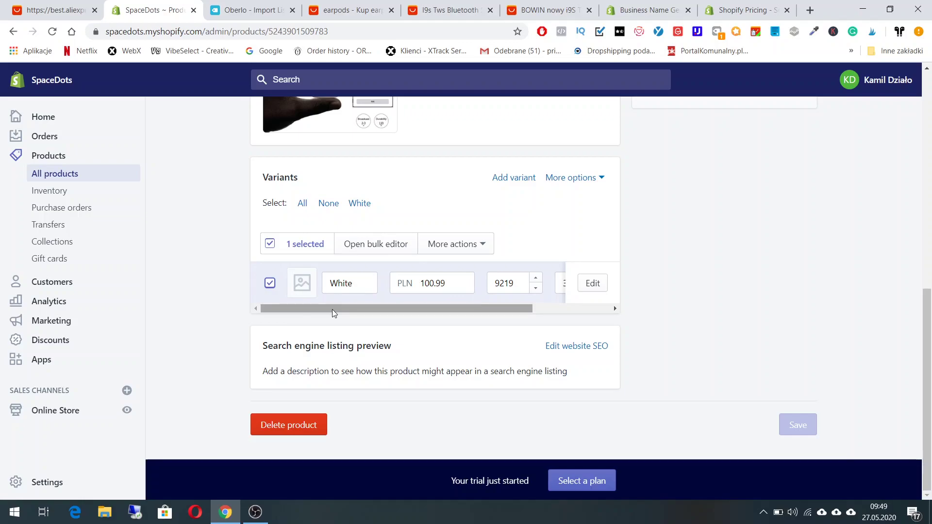
scroll(269, 275, "up", 1)
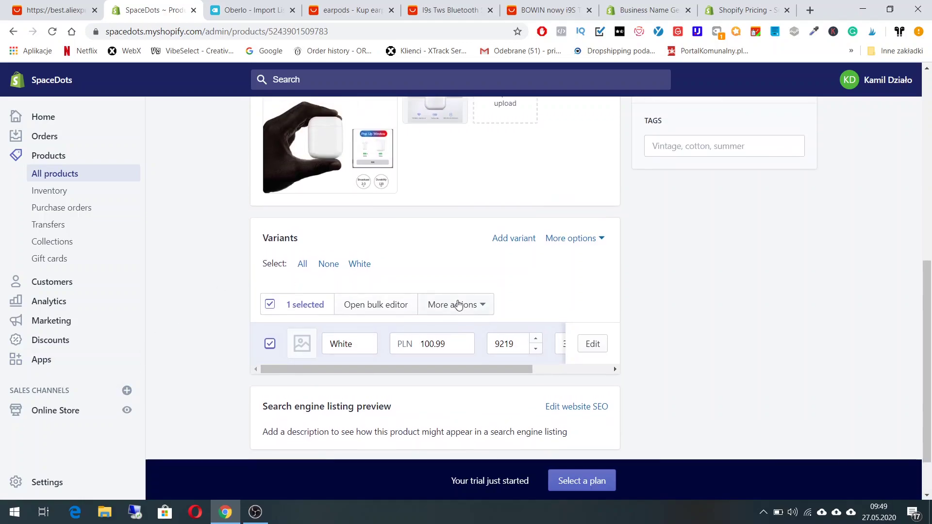
left_click(459, 305)
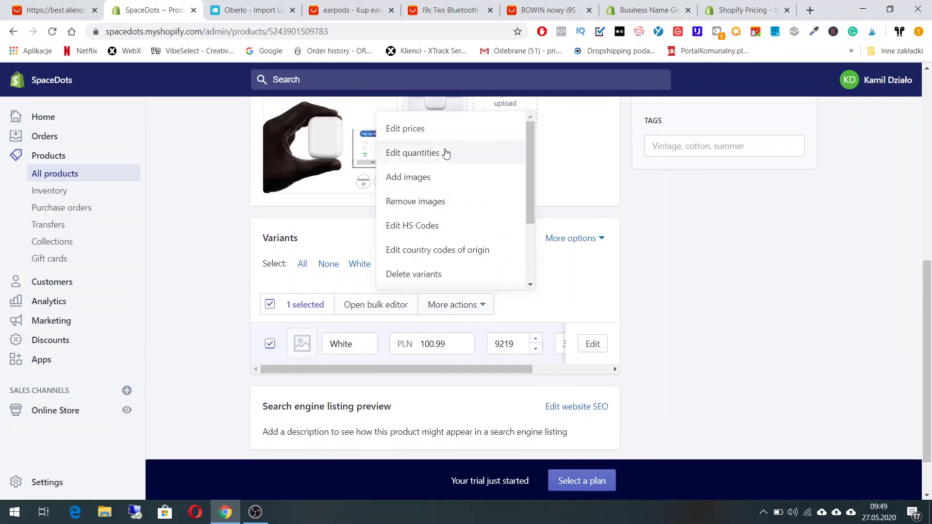
left_click(388, 129)
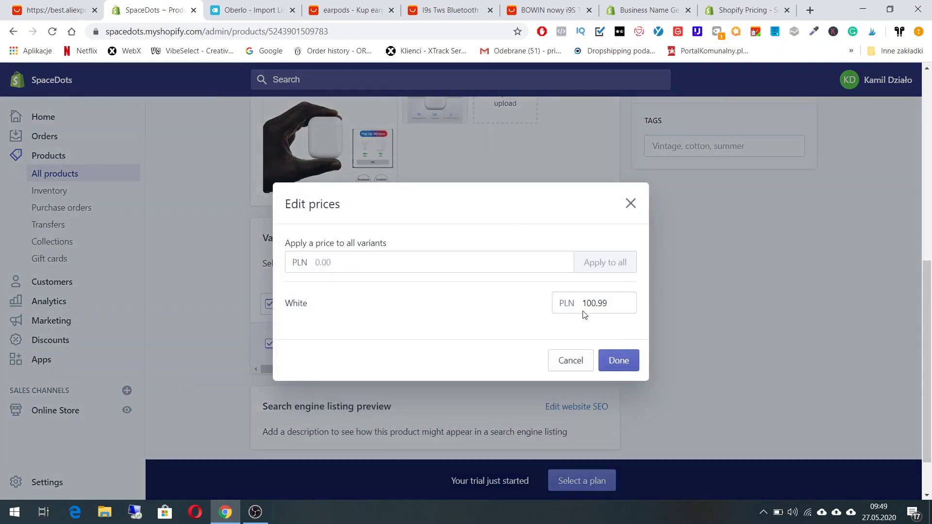
left_click(630, 202)
left_click(475, 313)
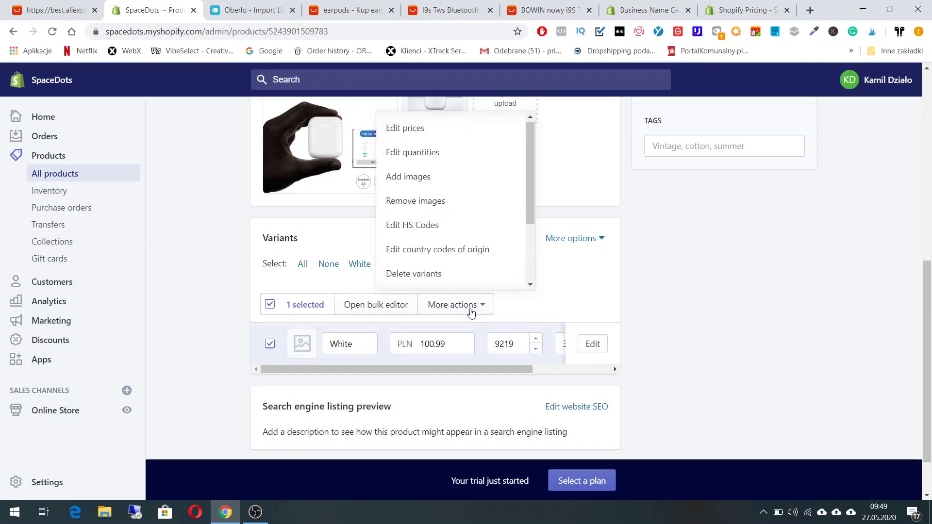
scroll(469, 265, "down", 2)
scroll(469, 264, "up", 1)
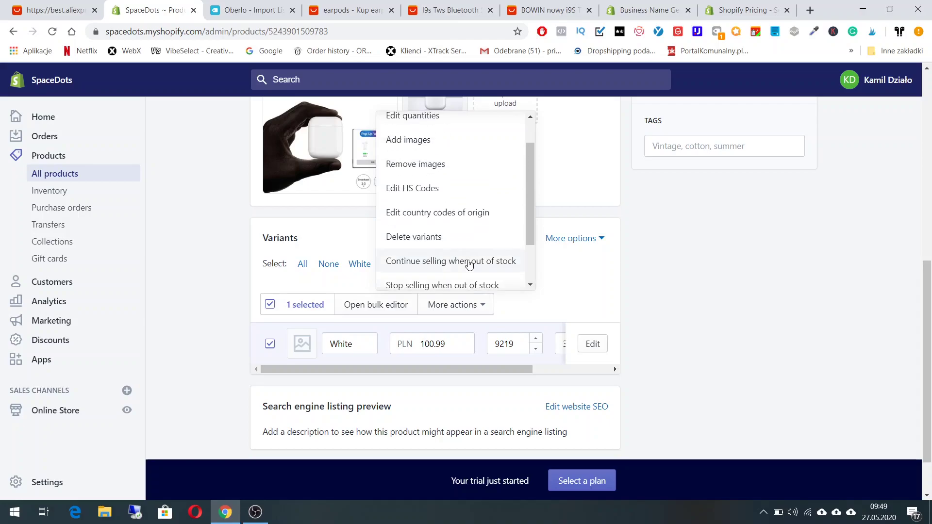
scroll(469, 265, "up", 1)
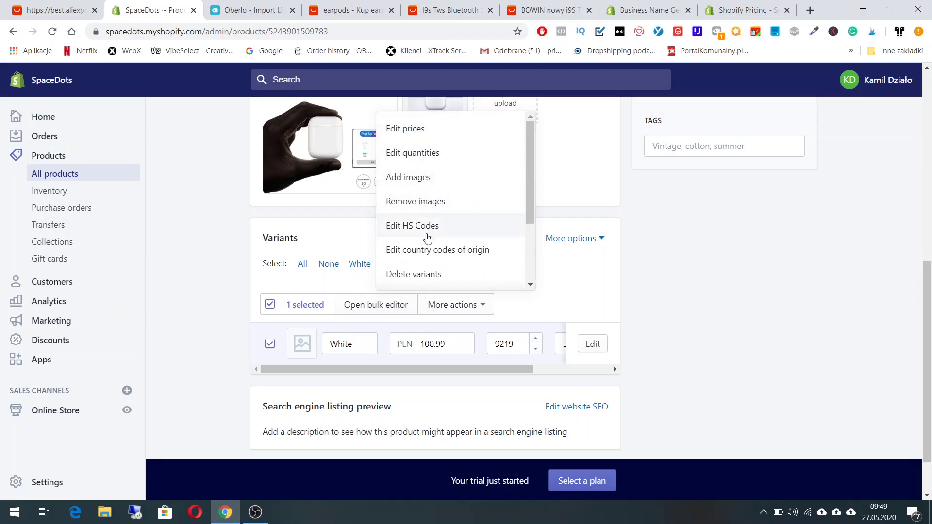
scroll(433, 272, "down", 1)
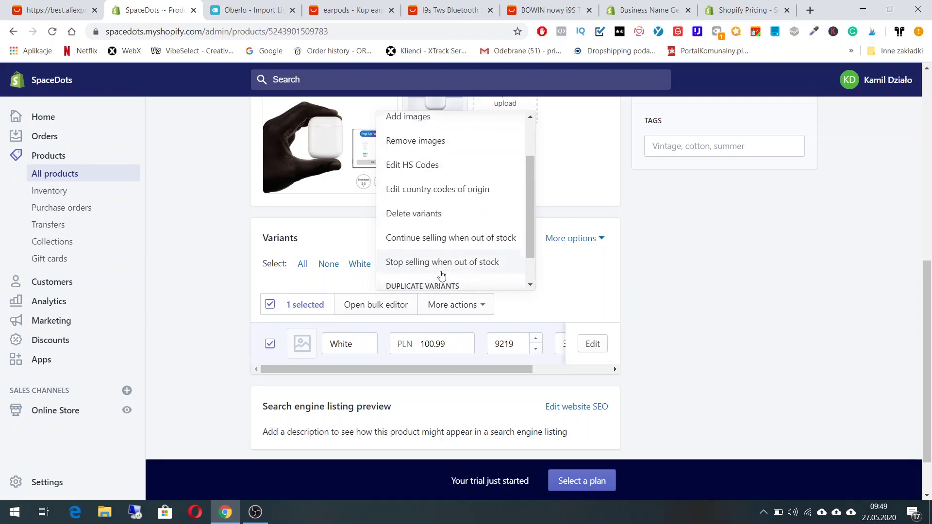
left_click(610, 282)
scroll(534, 252, "down", 1)
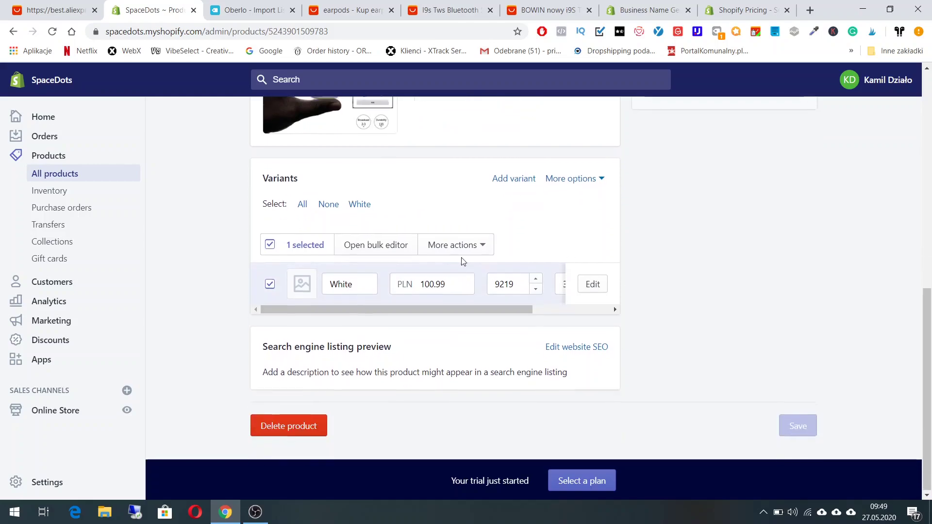
left_click(270, 244)
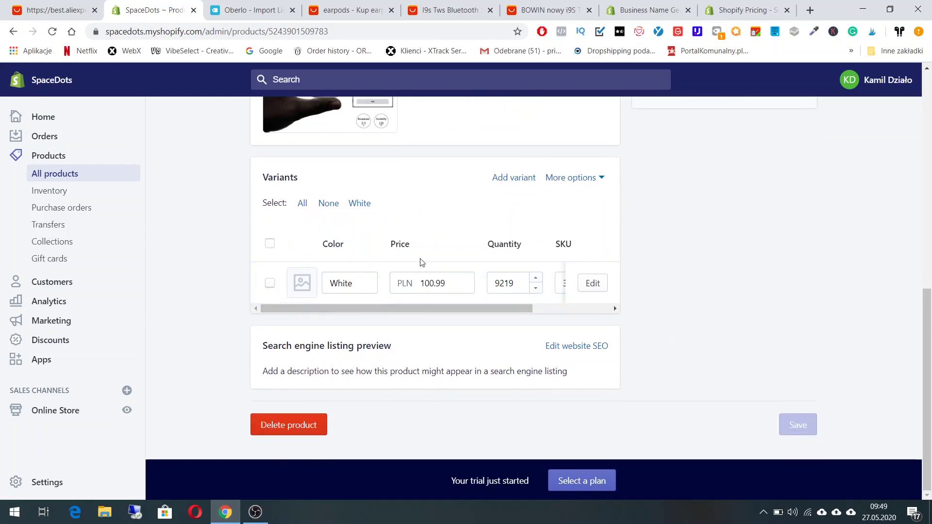
Look over the product's search engine listing fields, then its organization, media, title and description sections
left_click(606, 348)
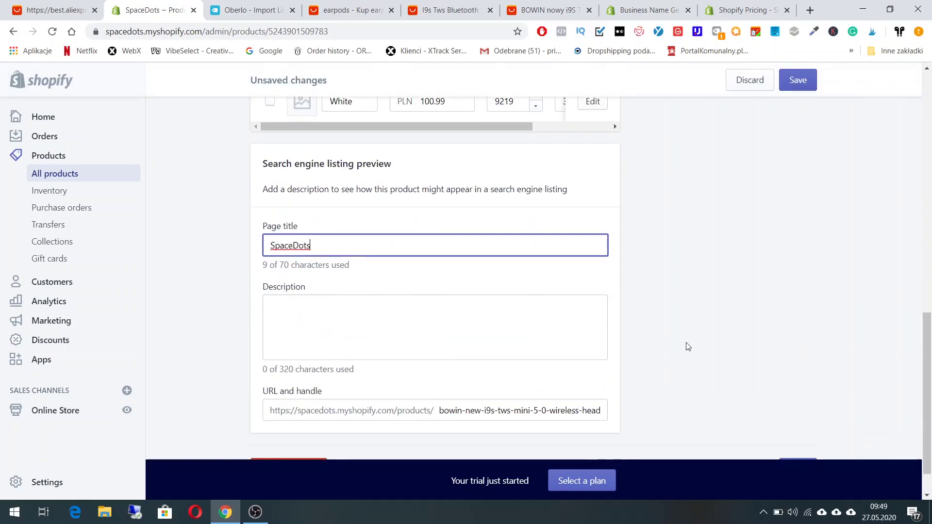
scroll(582, 311, "down", 1)
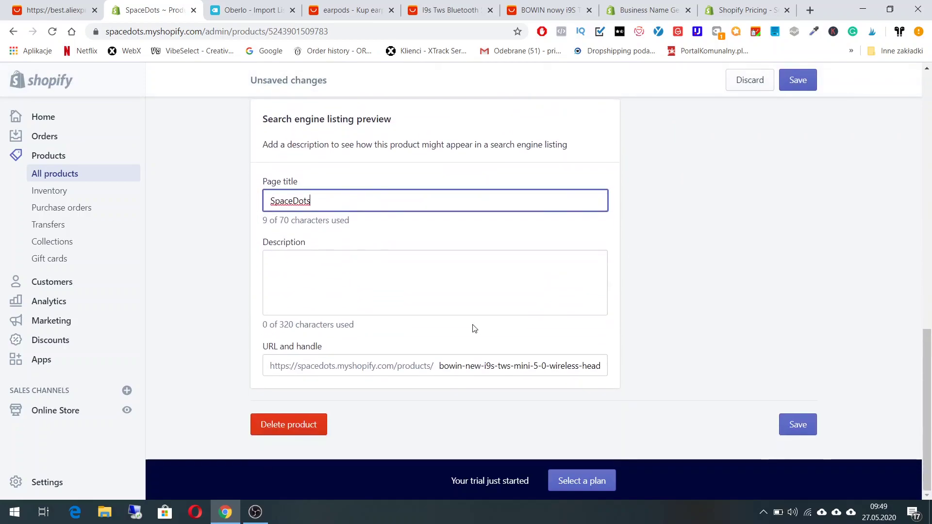
scroll(558, 340, "up", 6)
left_click(720, 311)
scroll(704, 335, "up", 6)
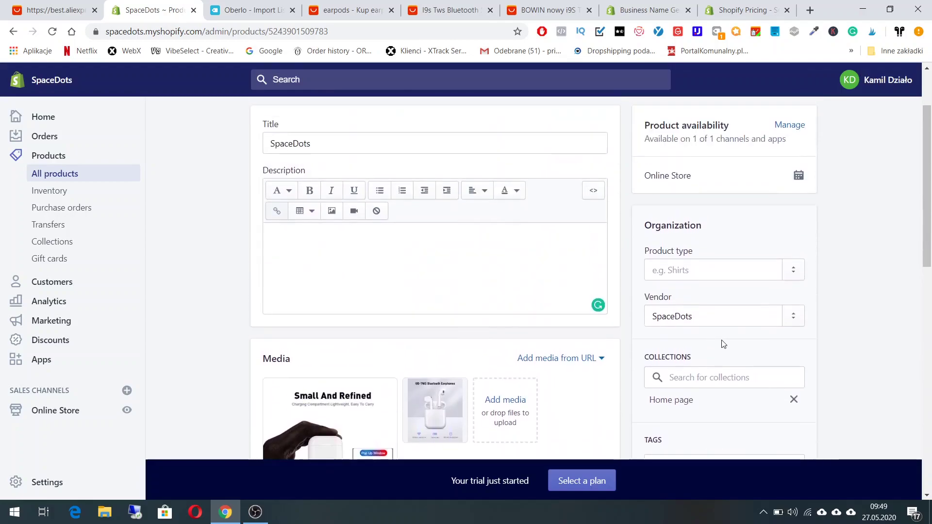
scroll(818, 274, "down", 1)
scroll(821, 297, "down", 1)
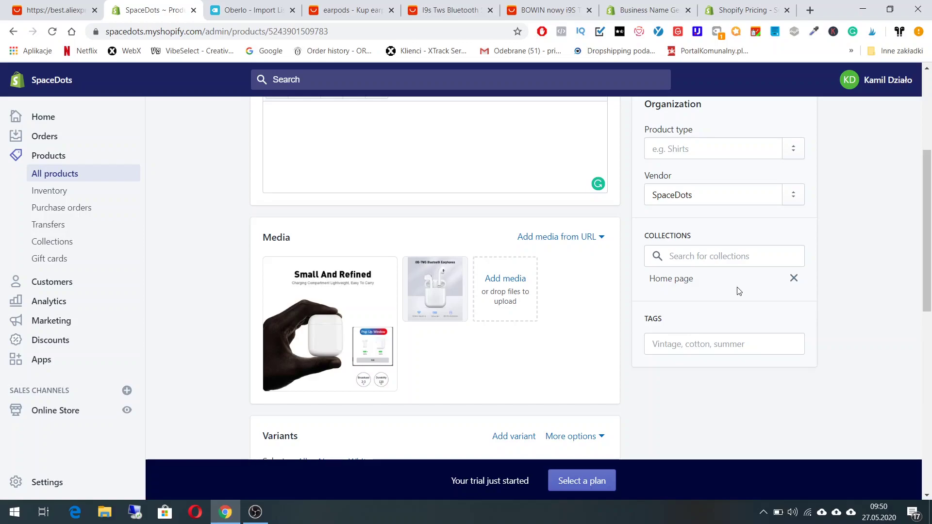
scroll(362, 230, "up", 4)
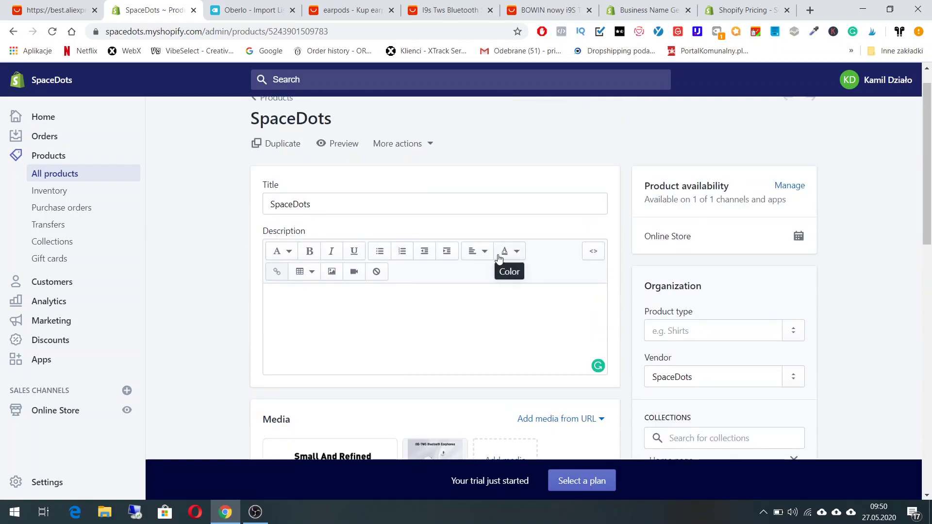
scroll(432, 228, "up", 1)
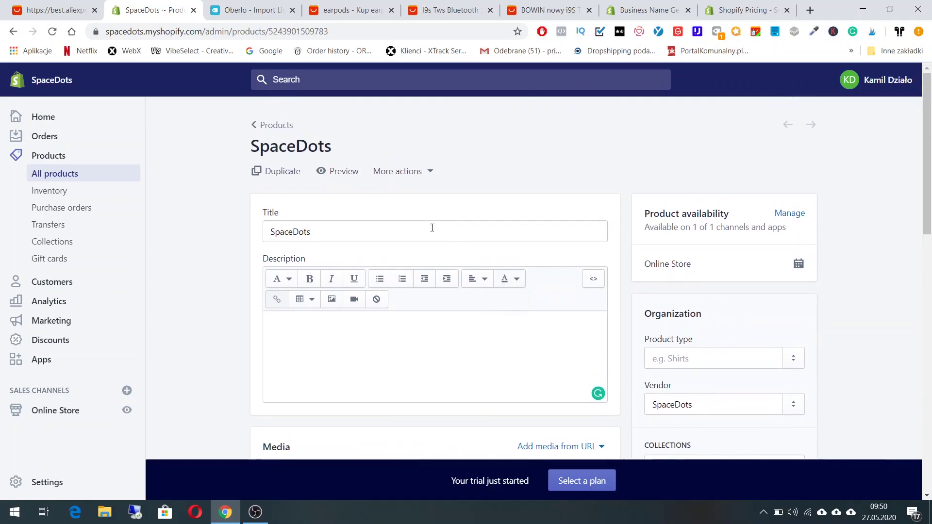
Leave the product and open the general shipping rates in the store's Shipping and delivery settings
left_click(275, 127)
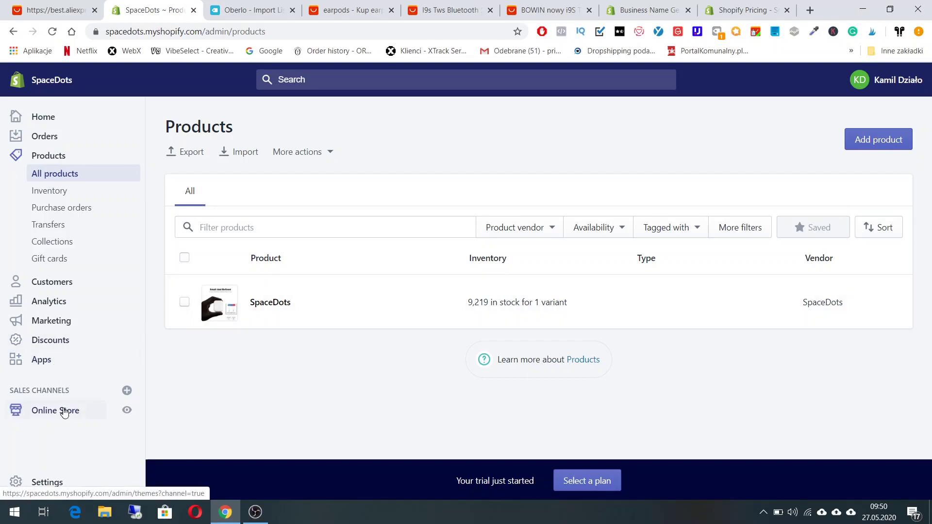
left_click(60, 481)
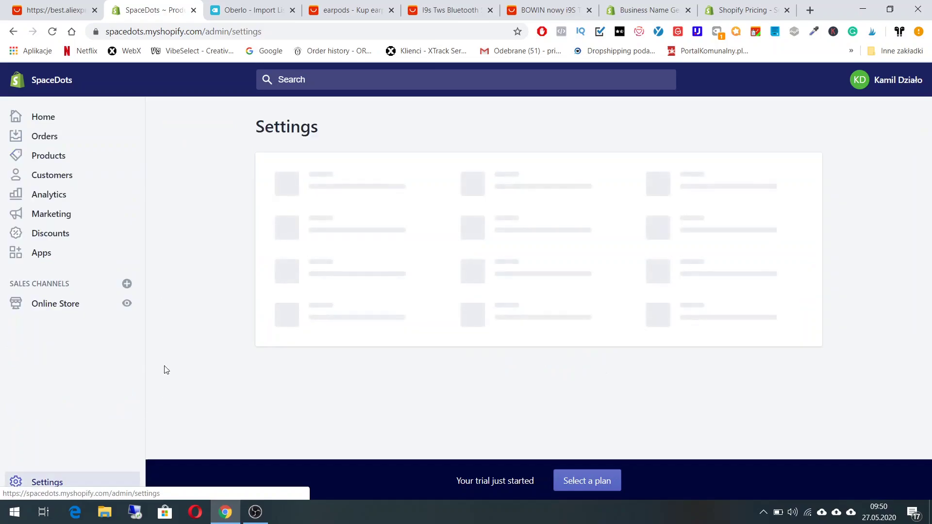
scroll(170, 325, "down", 1)
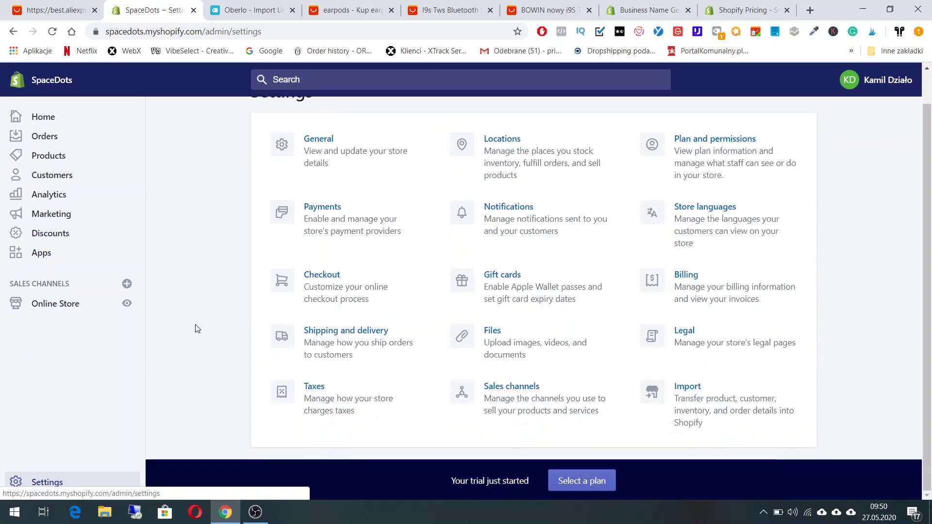
left_click(329, 207)
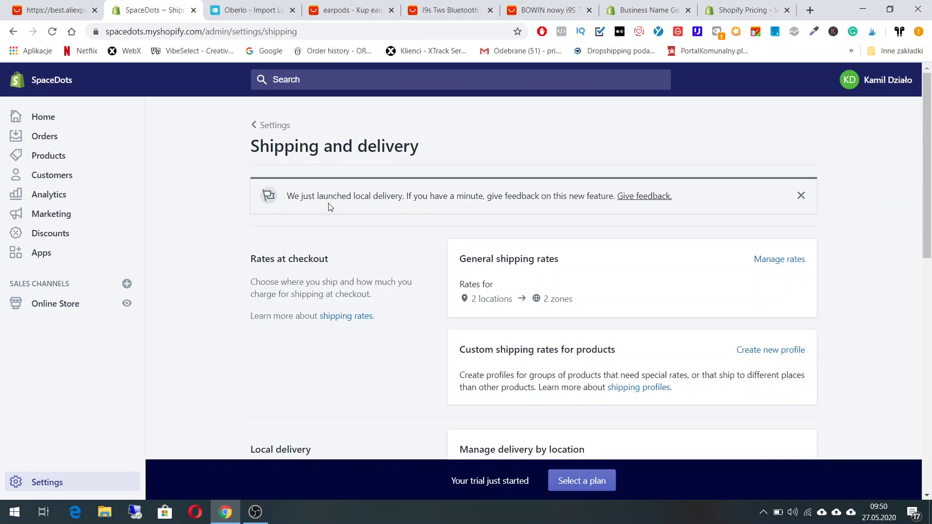
scroll(364, 202, "down", 2)
scroll(656, 233, "up", 1)
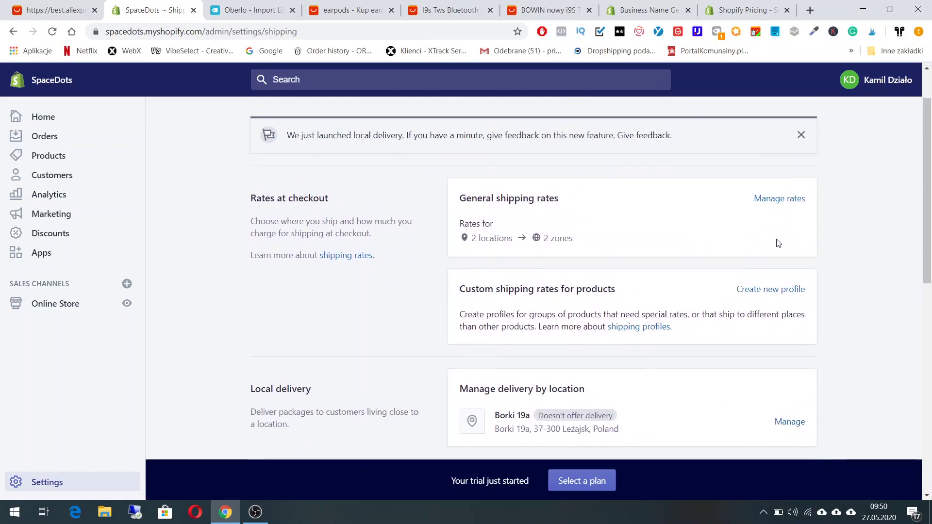
left_click(779, 200)
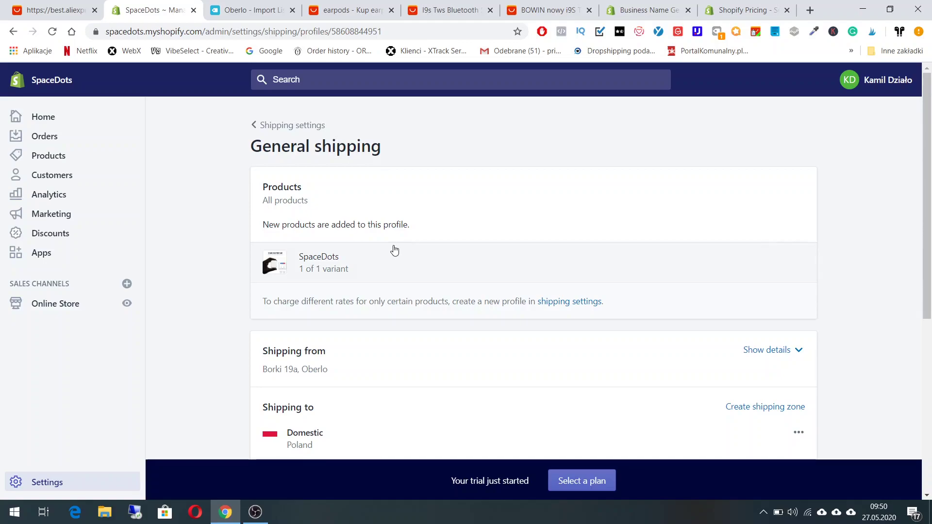
Delete the Standard rates from the Rest of World and Domestic shipping zones
scroll(394, 250, "down", 5)
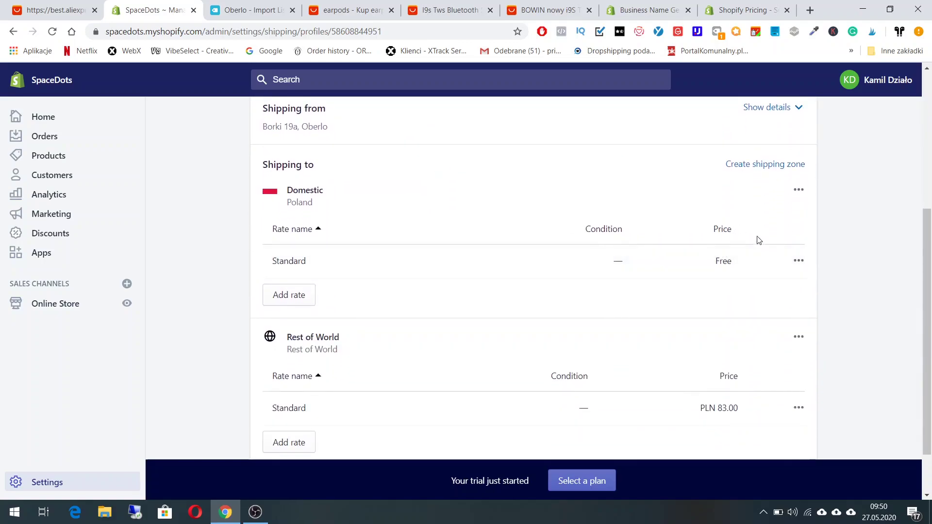
scroll(366, 238, "up", 1)
scroll(453, 277, "up", 1)
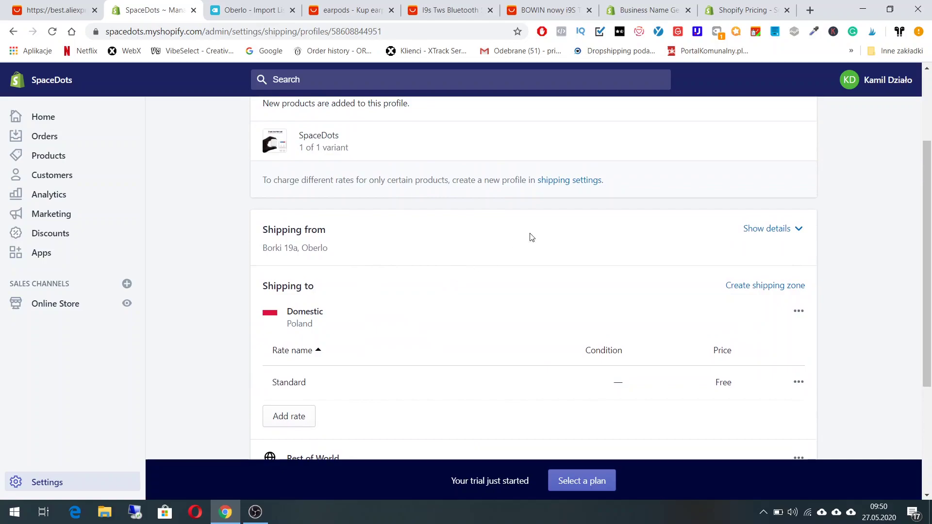
scroll(593, 286, "down", 4)
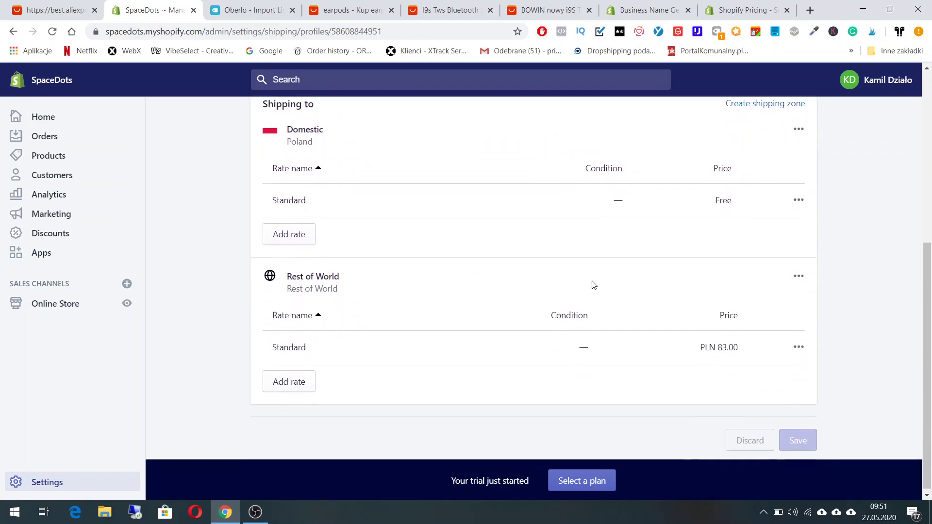
scroll(782, 366, "up", 2)
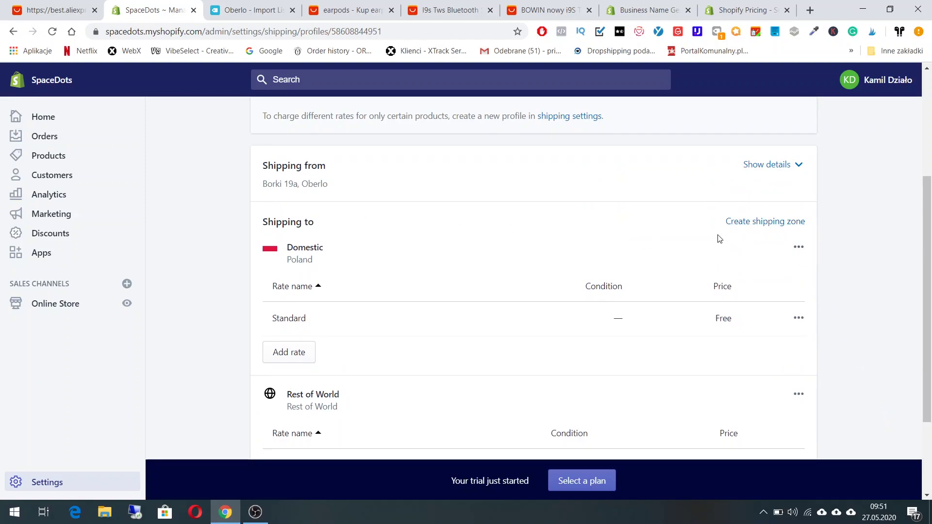
scroll(720, 239, "down", 3)
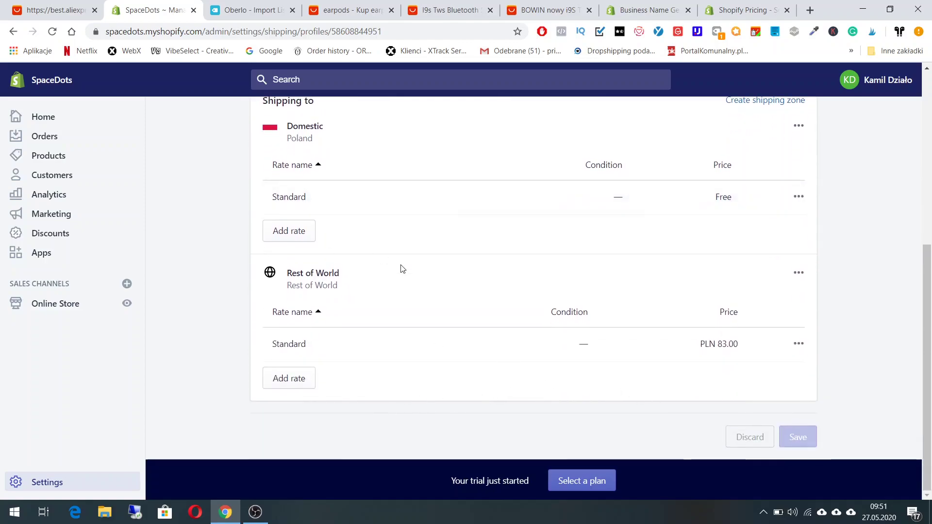
left_click(799, 343)
left_click(791, 395)
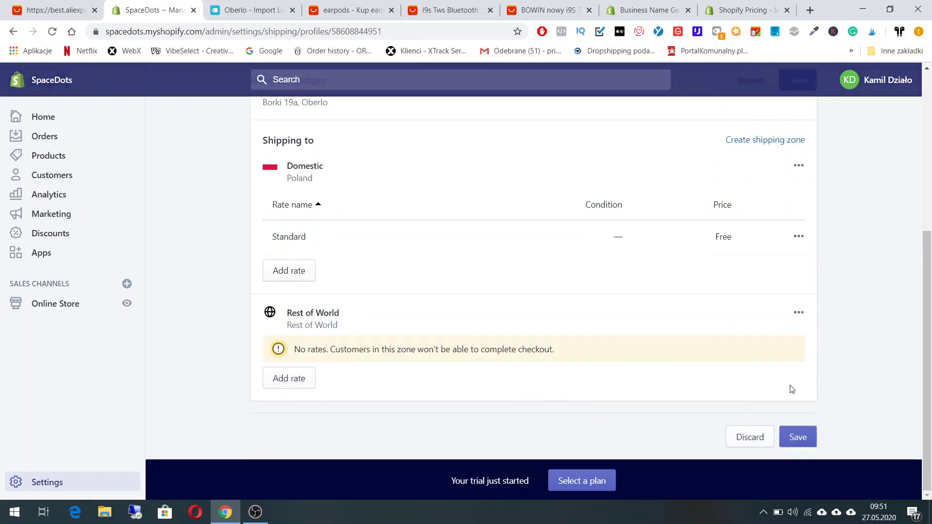
left_click(799, 238)
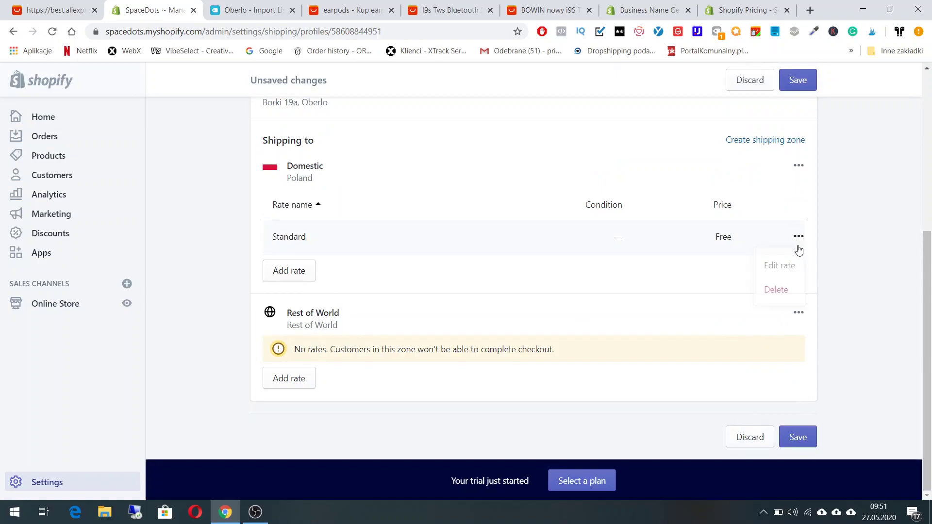
left_click(776, 289)
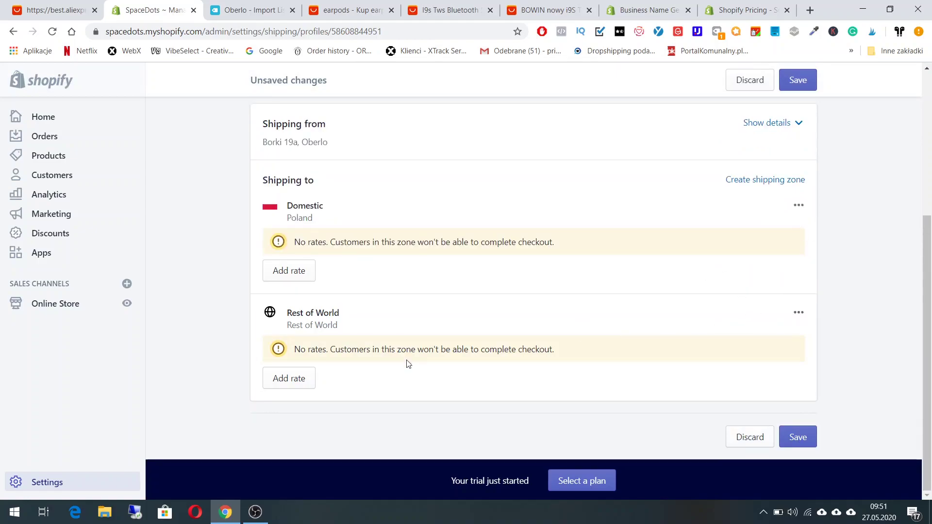
Look at the new-rate form for Rest of World and the shipping zone creation form, closing both without entering anything
left_click(288, 379)
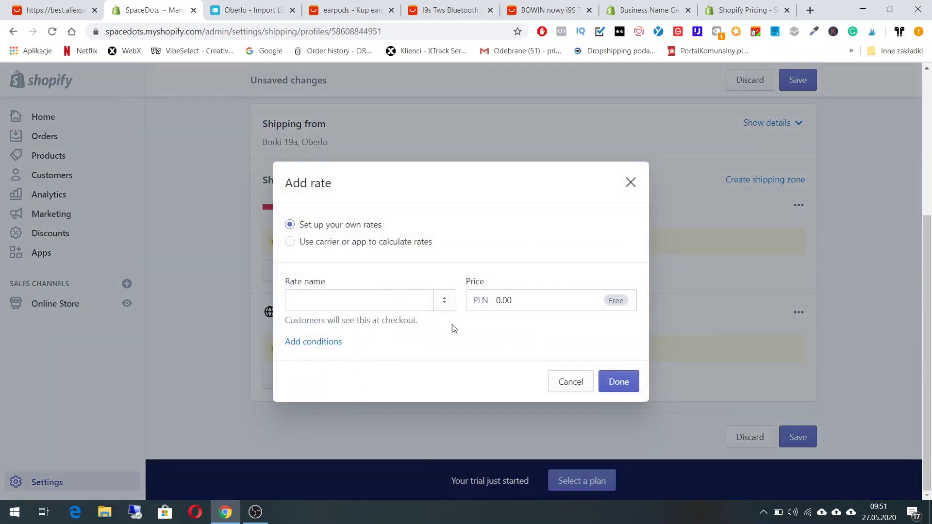
left_click(631, 182)
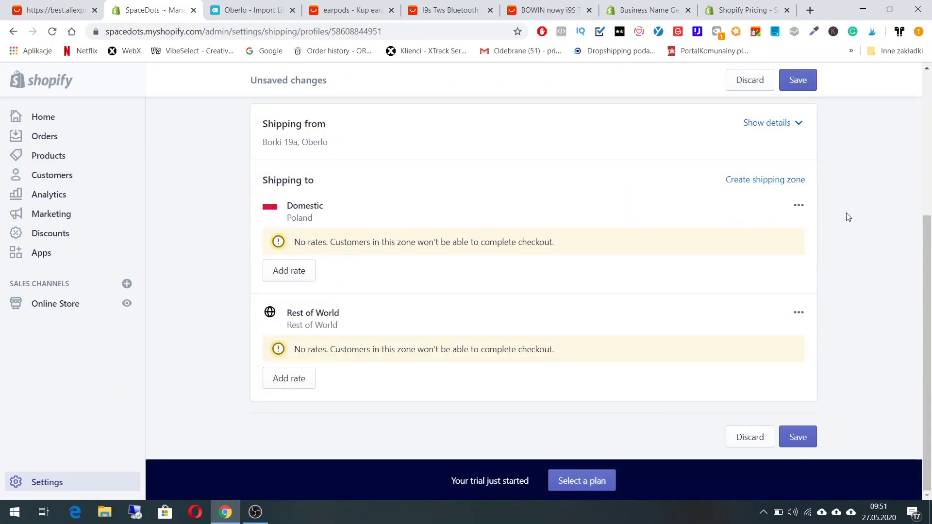
left_click(776, 180)
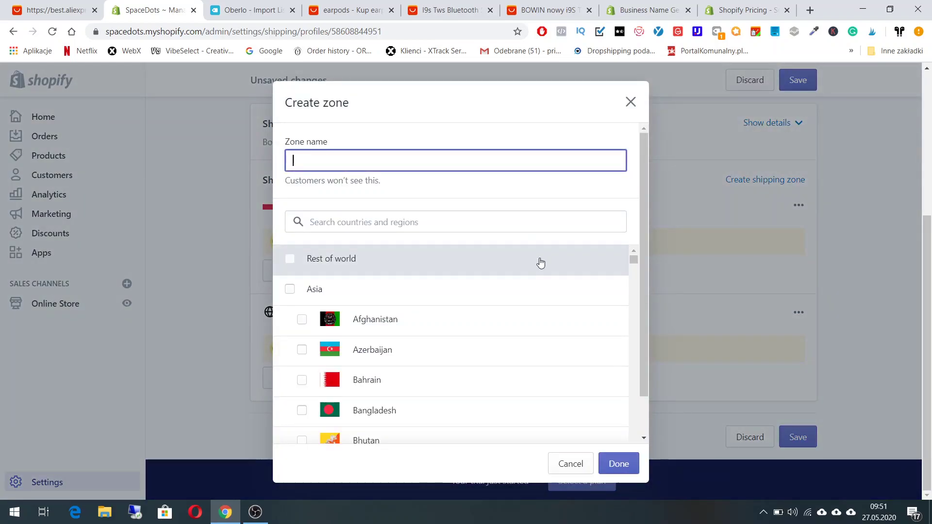
left_click(631, 102)
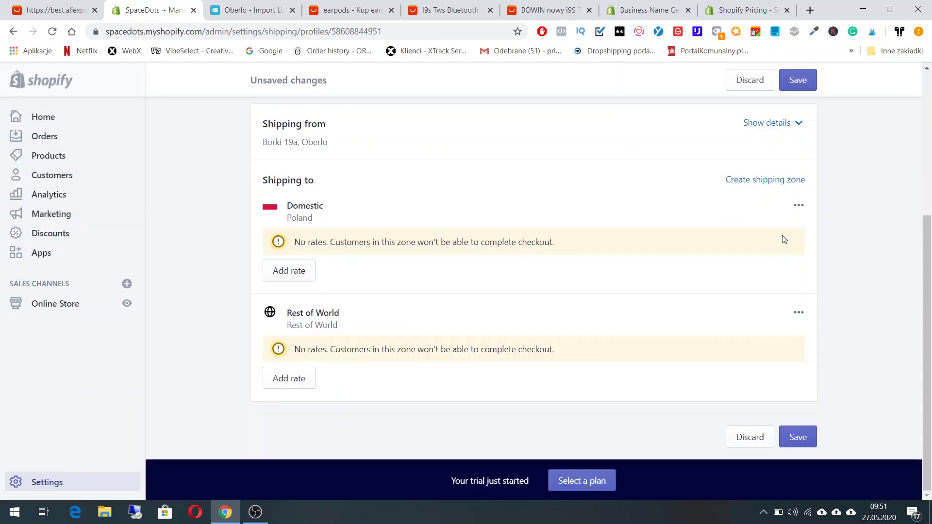
scroll(775, 204, "up", 3)
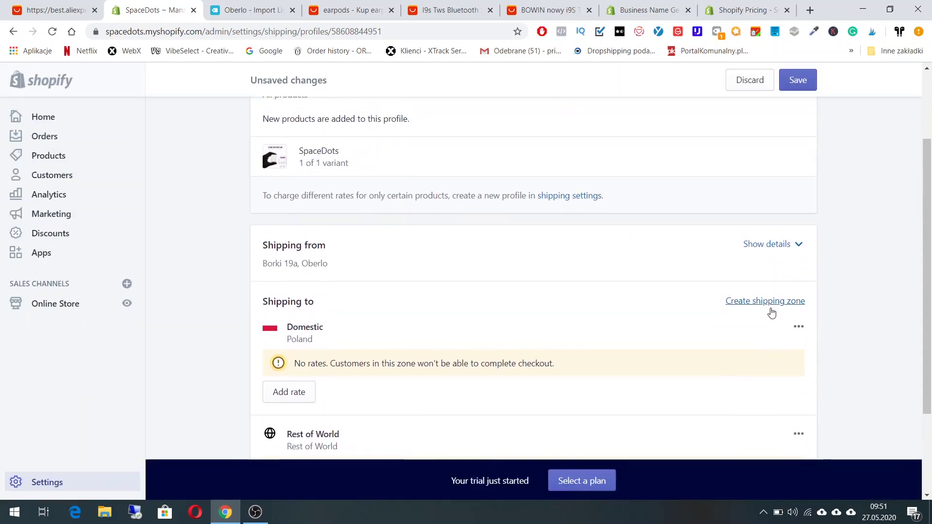
Start a new shipping zone and include all countries of Asia and Europe
left_click(771, 301)
scroll(495, 277, "down", 6)
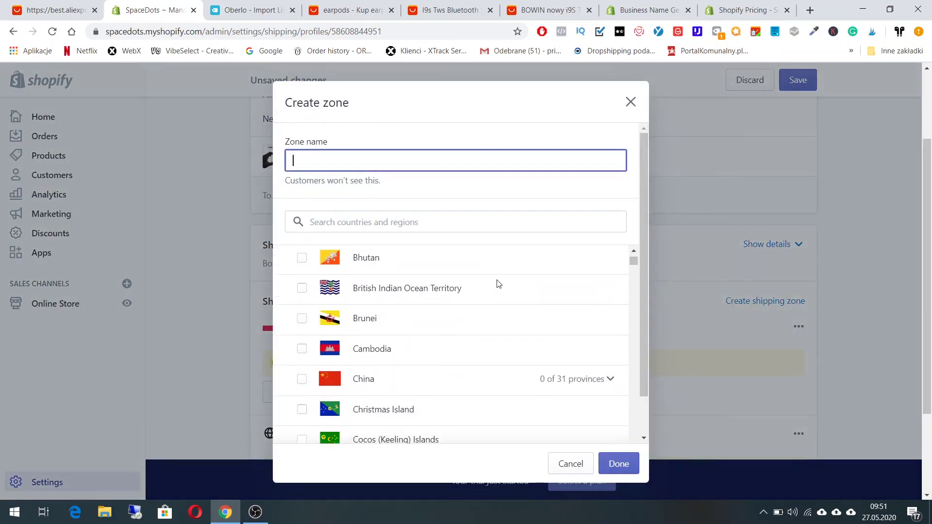
scroll(512, 289, "down", 10)
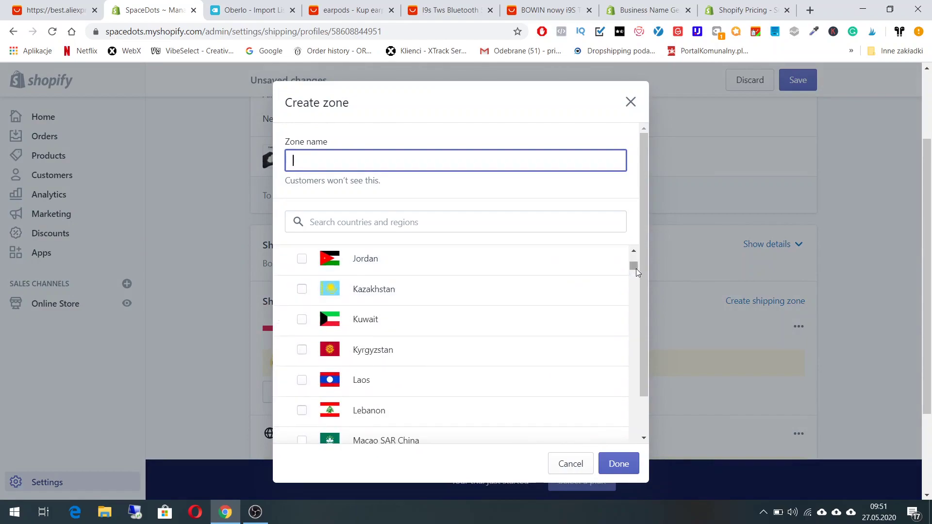
left_click_drag(633, 261, 634, 251)
scroll(533, 262, "down", 1)
scroll(550, 310, "up", 1)
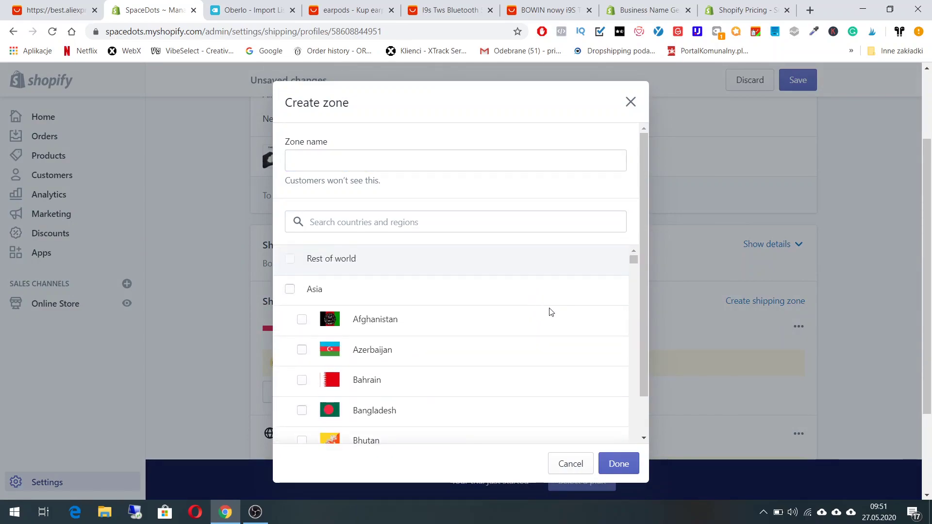
left_click(290, 290)
scroll(312, 306, "down", 5)
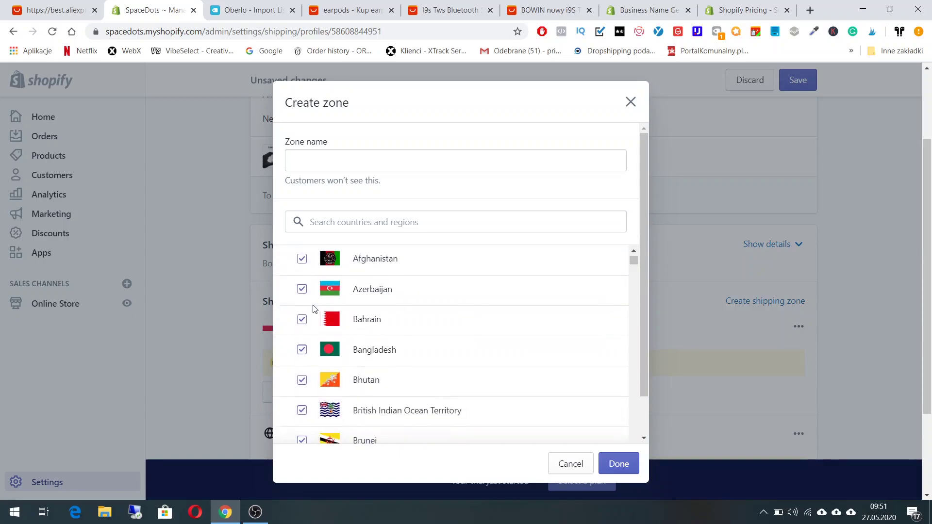
scroll(313, 308, "down", 18)
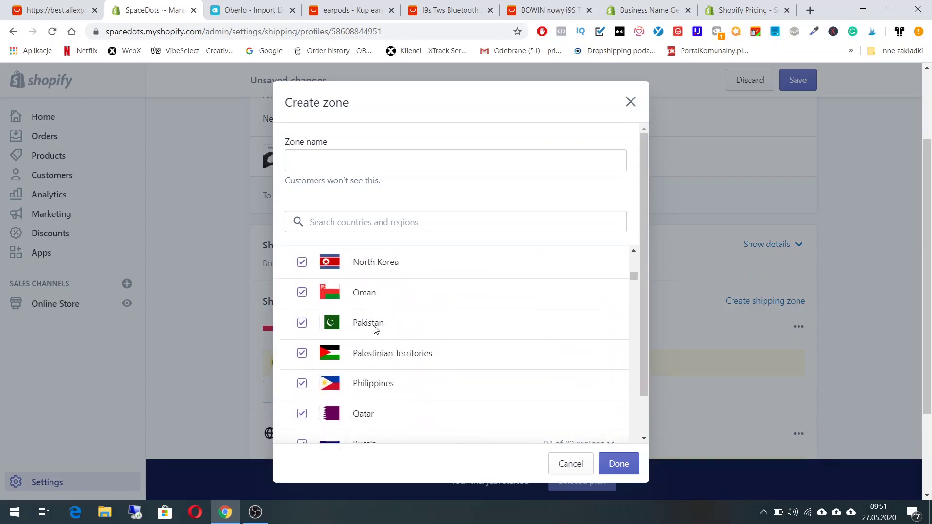
scroll(372, 321, "down", 12)
scroll(299, 294, "up", 1)
left_click(291, 258)
Include Africa and the Central American and Caribbean countries in the new shipping zone
scroll(330, 304, "down", 10)
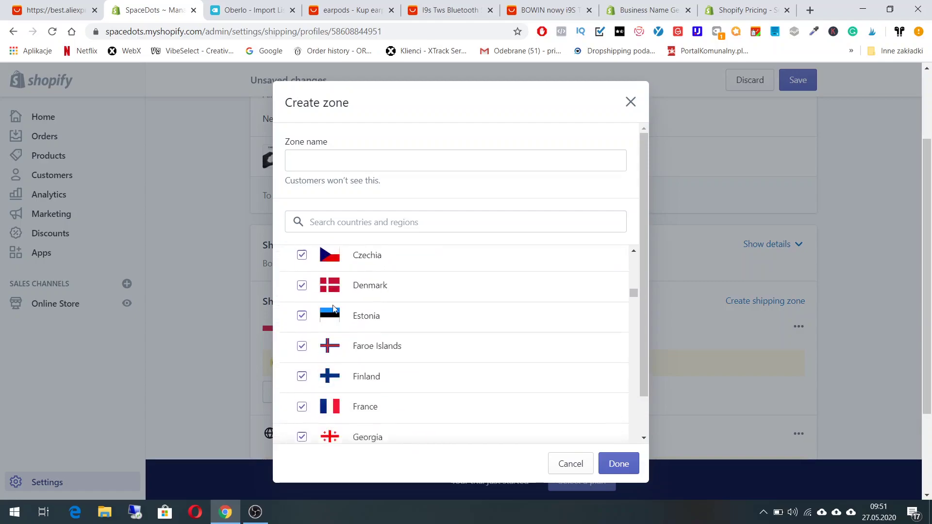
scroll(335, 306, "down", 15)
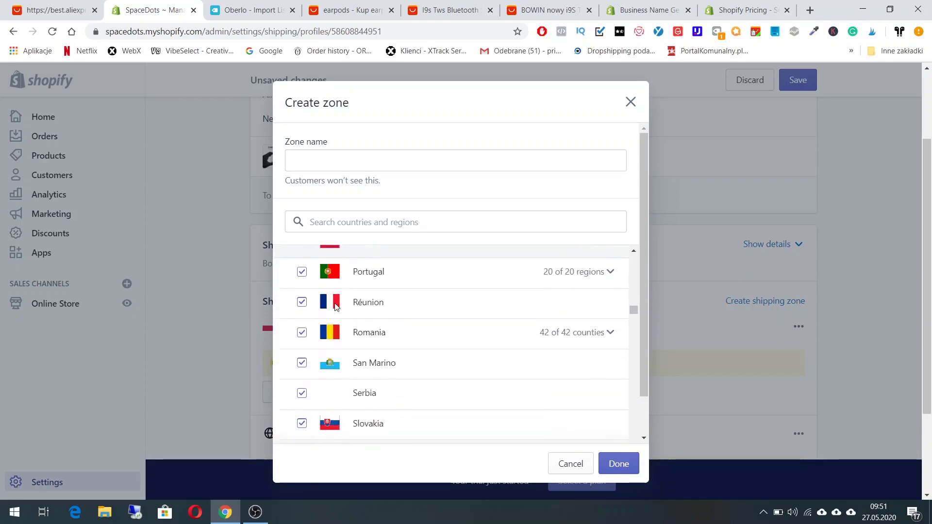
scroll(335, 306, "down", 8)
scroll(298, 291, "up", 2)
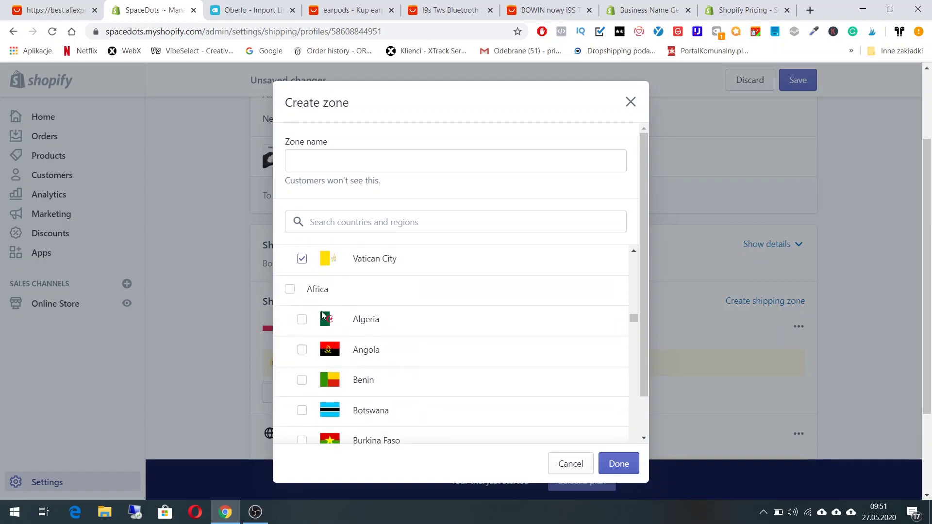
scroll(360, 300, "down", 19)
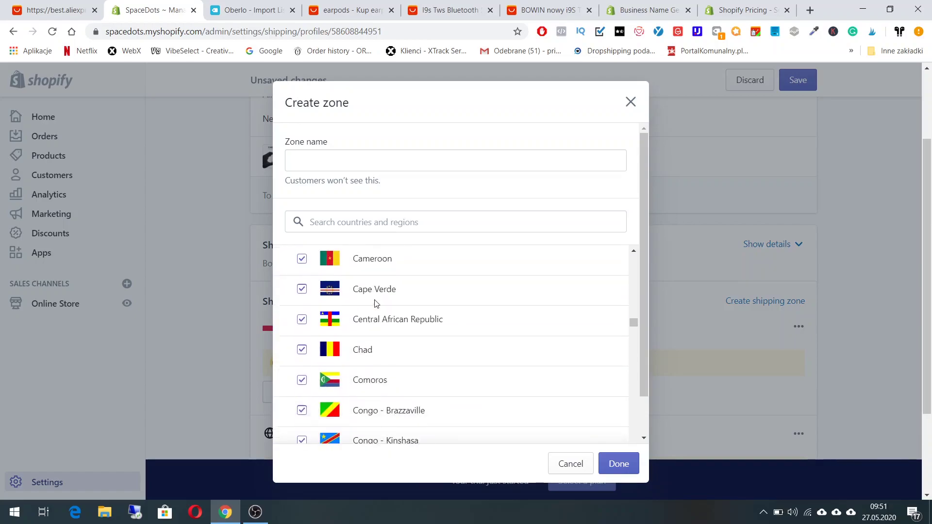
scroll(377, 301, "down", 15)
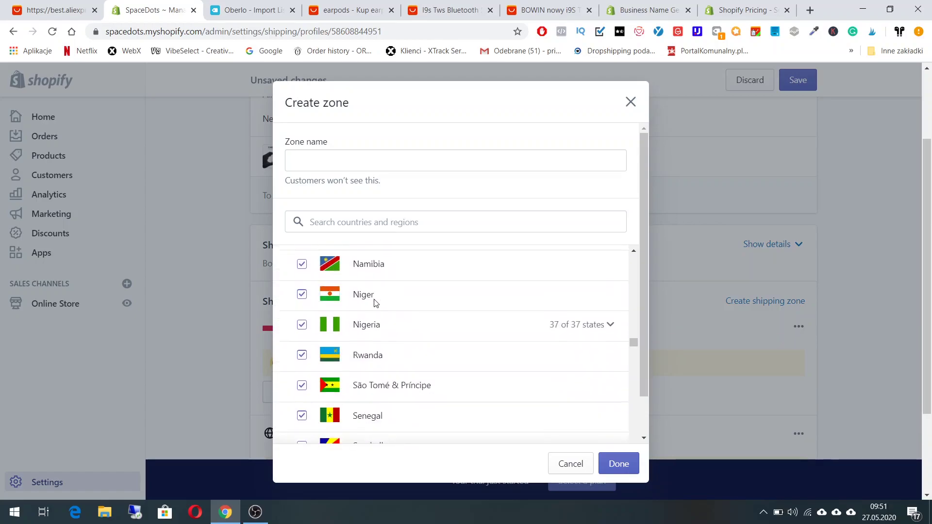
scroll(374, 317, "down", 2)
scroll(340, 323, "up", 2)
left_click(324, 320)
Include the South American countries and Oceania in the new shipping zone
scroll(391, 321, "down", 15)
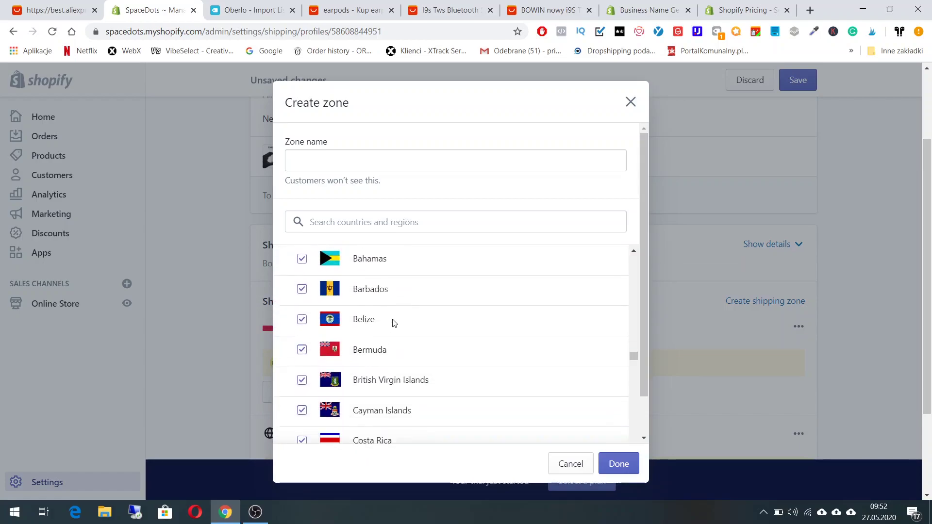
scroll(392, 321, "down", 9)
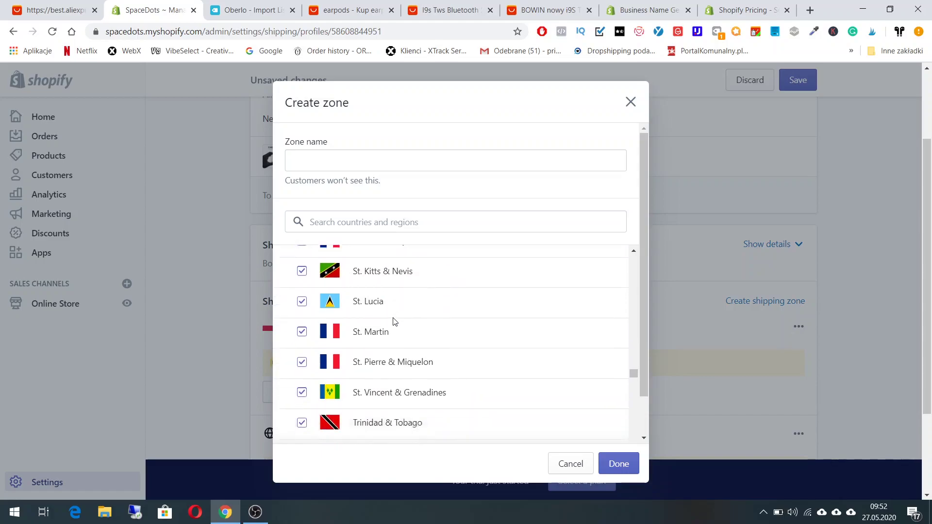
scroll(379, 323, "up", 3)
left_click(299, 351)
scroll(389, 335, "down", 10)
scroll(388, 332, "down", 1)
scroll(350, 330, "up", 2)
scroll(299, 333, "down", 1)
left_click(290, 320)
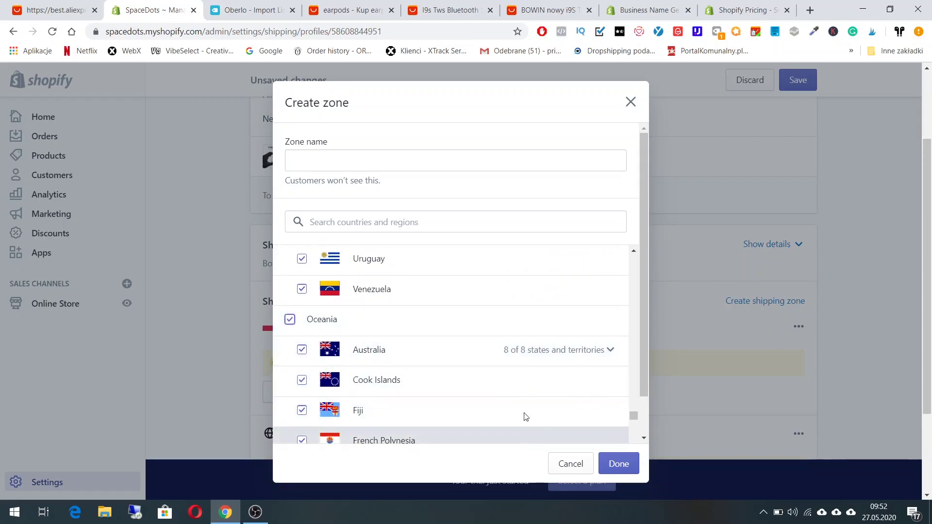
Include North America and the Other territories group in the new shipping zone
scroll(418, 381, "down", 1)
scroll(389, 340, "down", 10)
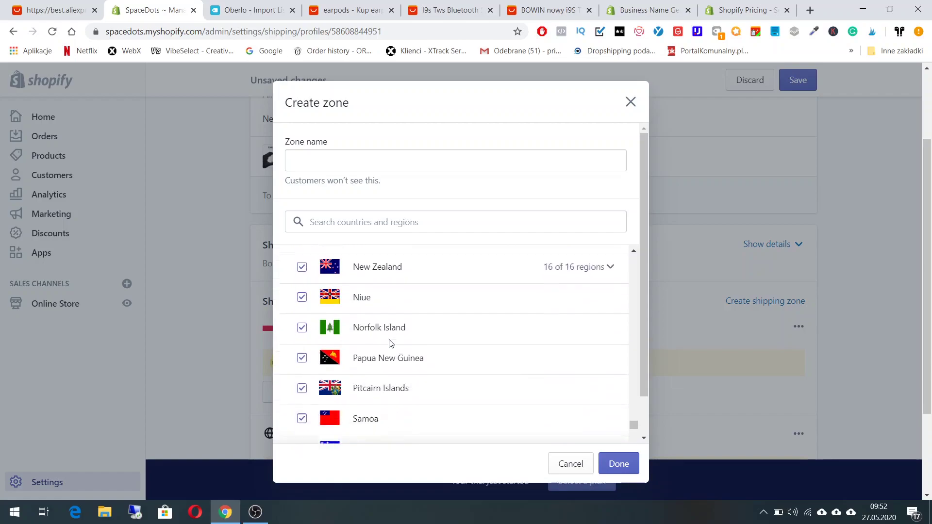
scroll(408, 344, "down", 1)
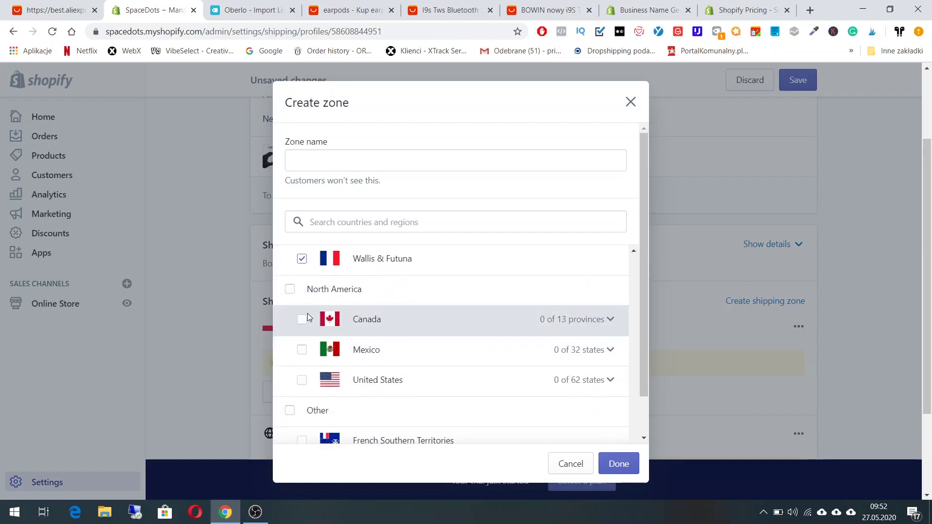
left_click(290, 289)
scroll(298, 339, "down", 1)
left_click(290, 381)
scroll(539, 411, "down", 1)
scroll(534, 401, "down", 1)
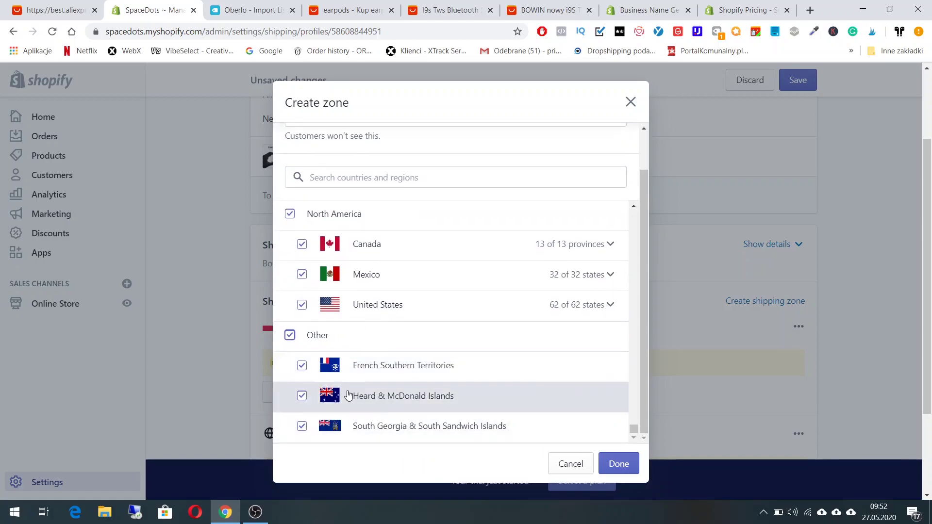
Name the new shipping zone "Whole world" and create it
scroll(485, 202, "up", 1)
left_click(426, 163)
type("Whole world")
left_click(626, 472)
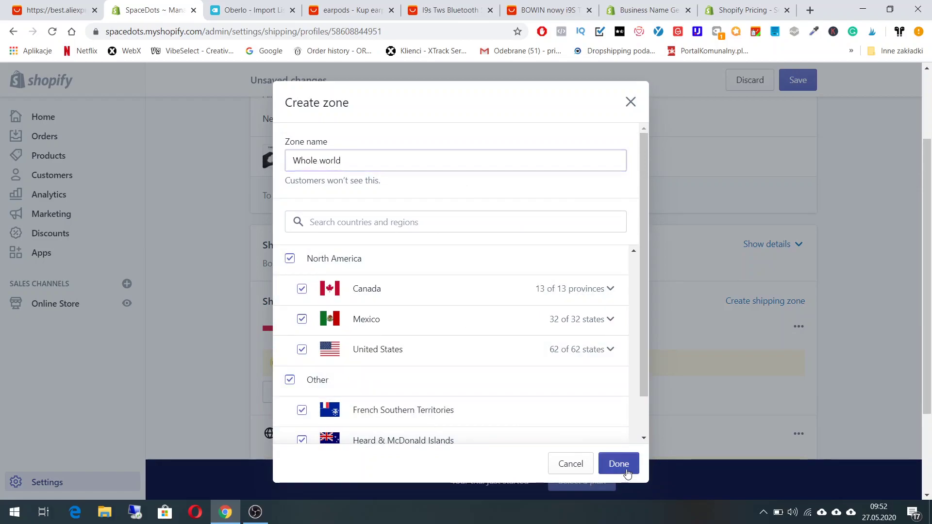
Delete the Rest of World and Domestic shipping zones
scroll(562, 239, "down", 5)
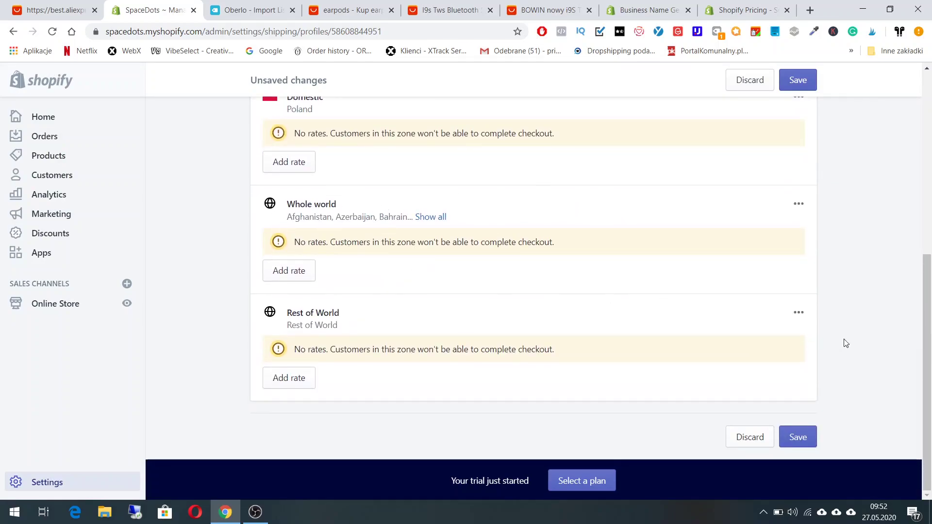
left_click(798, 313)
left_click(792, 373)
scroll(757, 281, "up", 1)
left_click(798, 192)
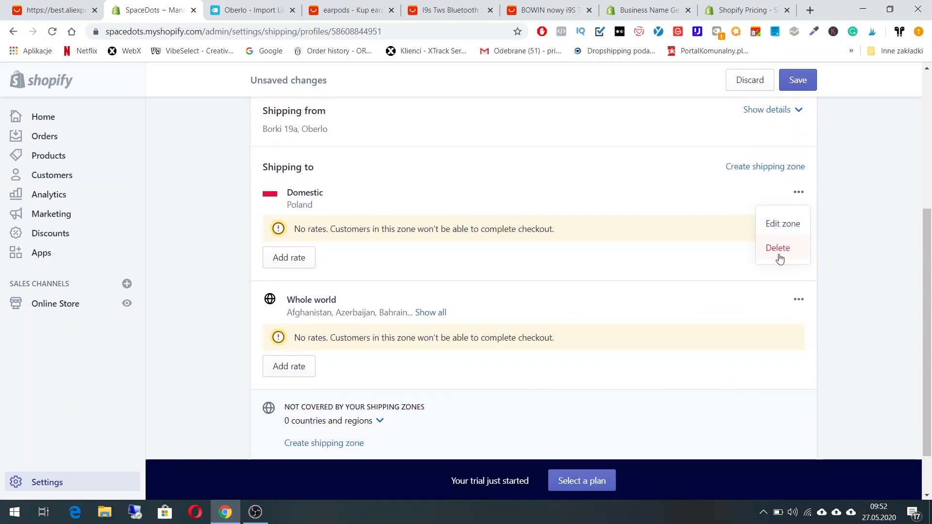
left_click(779, 249)
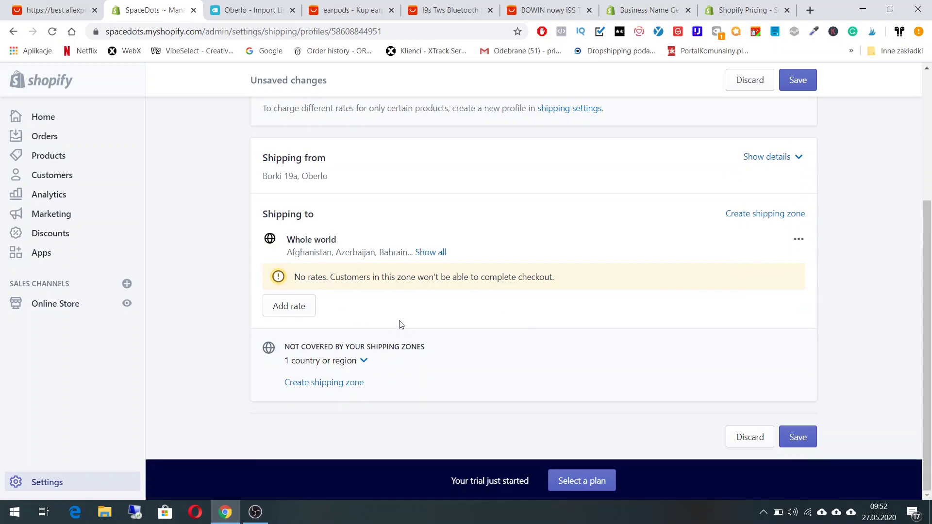
Add a free rate named "Standard Shipping" at PLN 0.00 to the Whole world zone
left_click(300, 306)
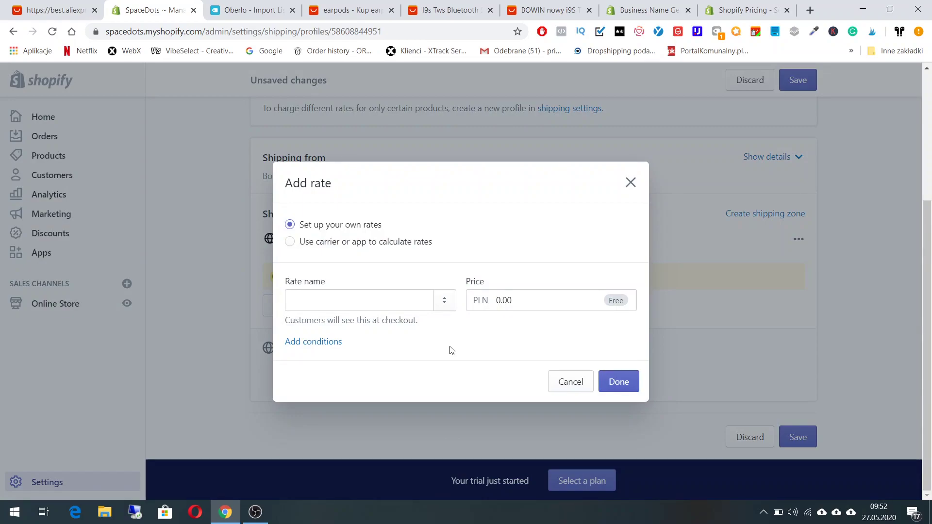
left_click(619, 384)
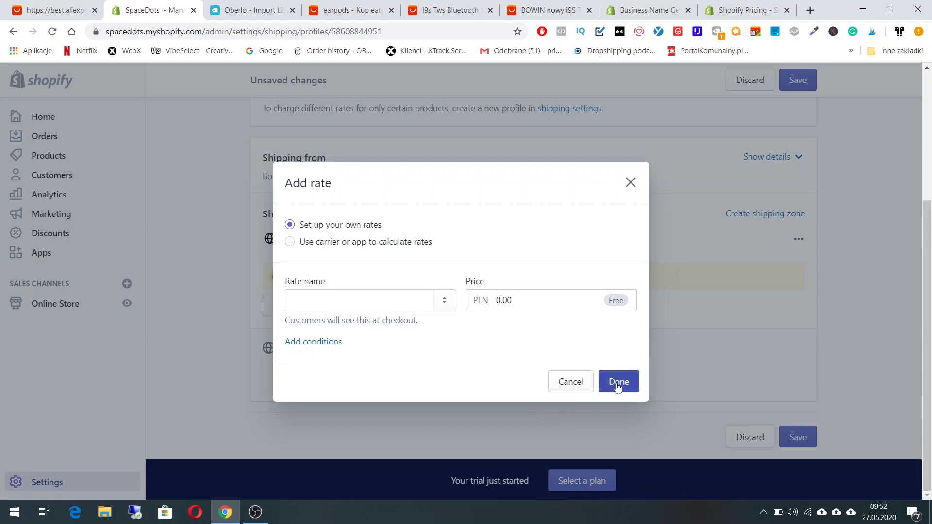
left_click(373, 301)
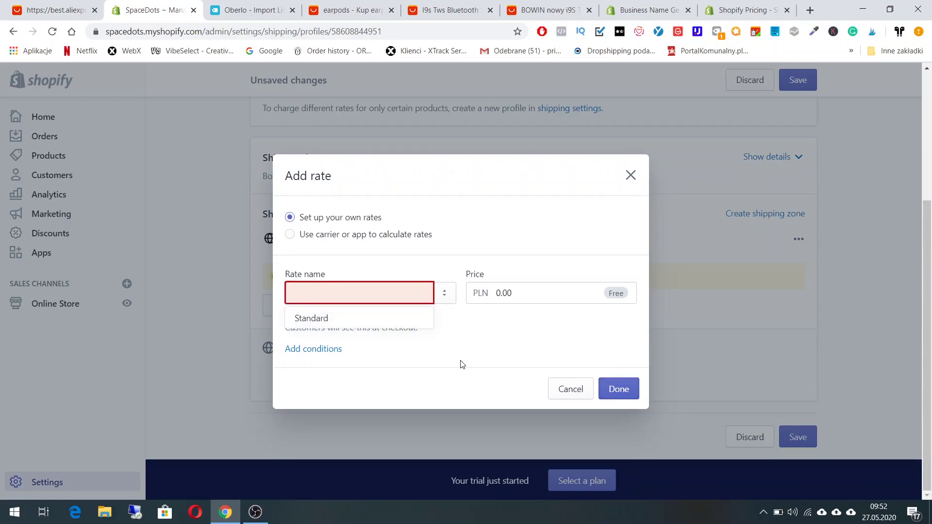
type("Standard")
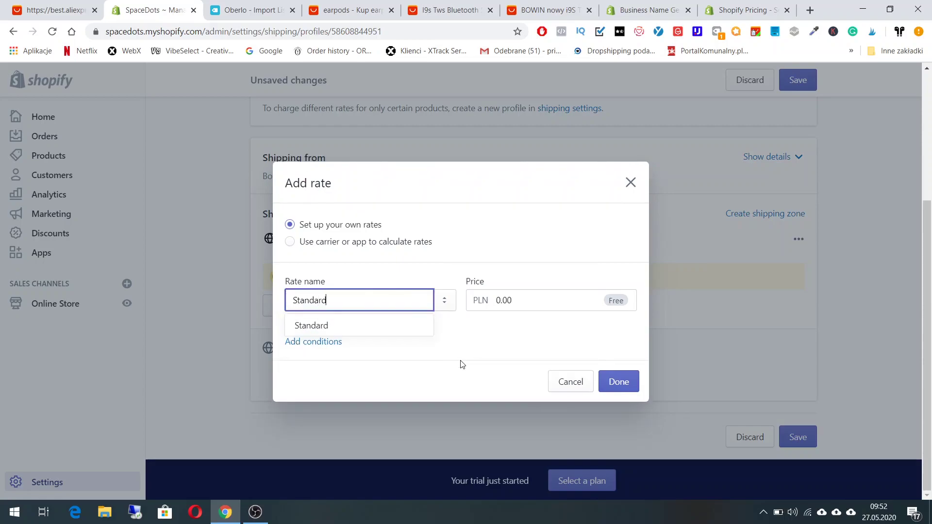
type(" SHipping")
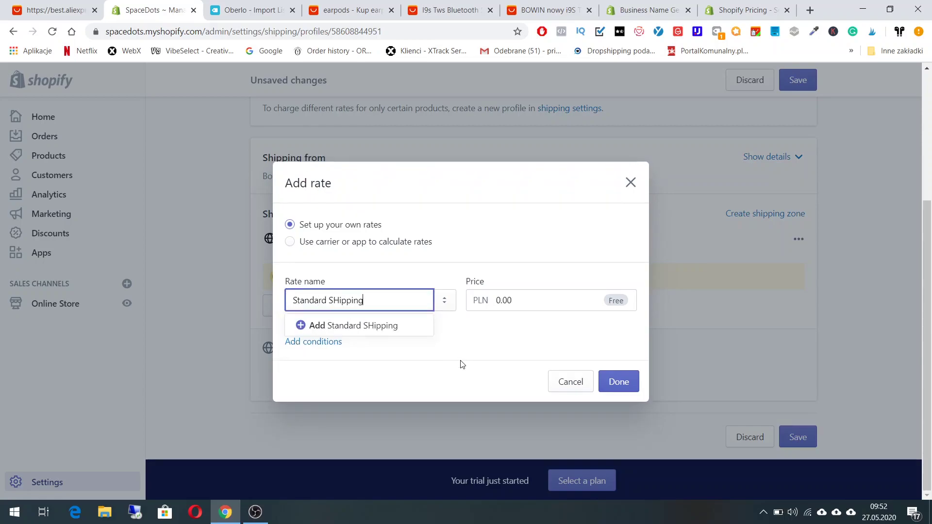
key("ctrl+shift+Left")
key("Left")
key("Right")
key("shift+Right")
type("h")
left_click(497, 329)
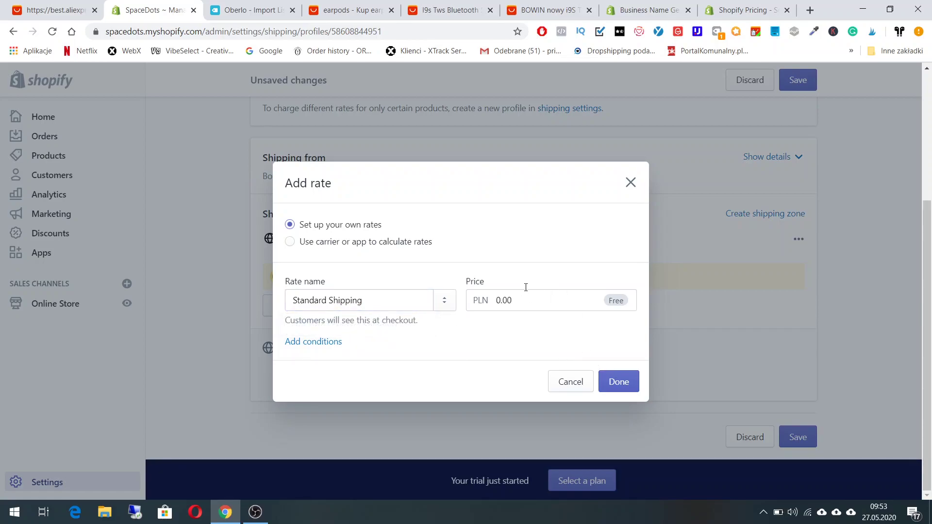
left_click(614, 385)
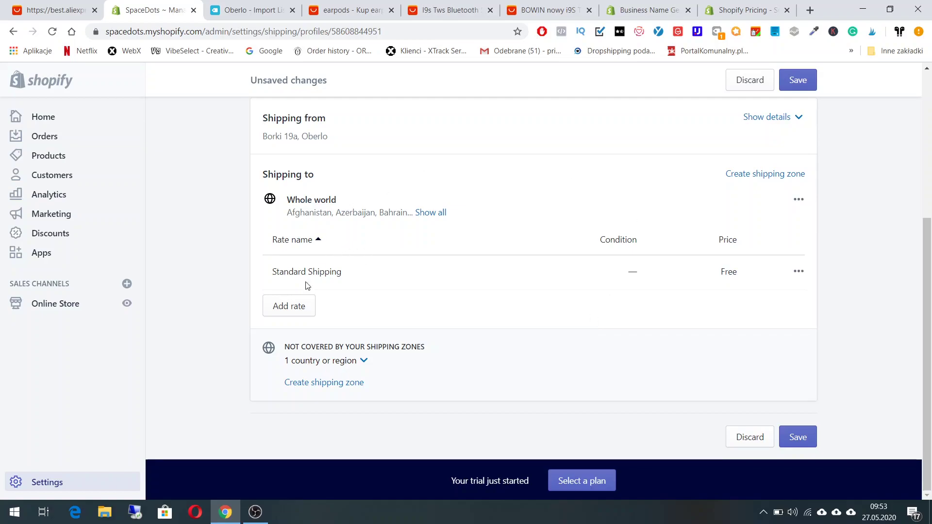
left_click(306, 305)
left_click(544, 300)
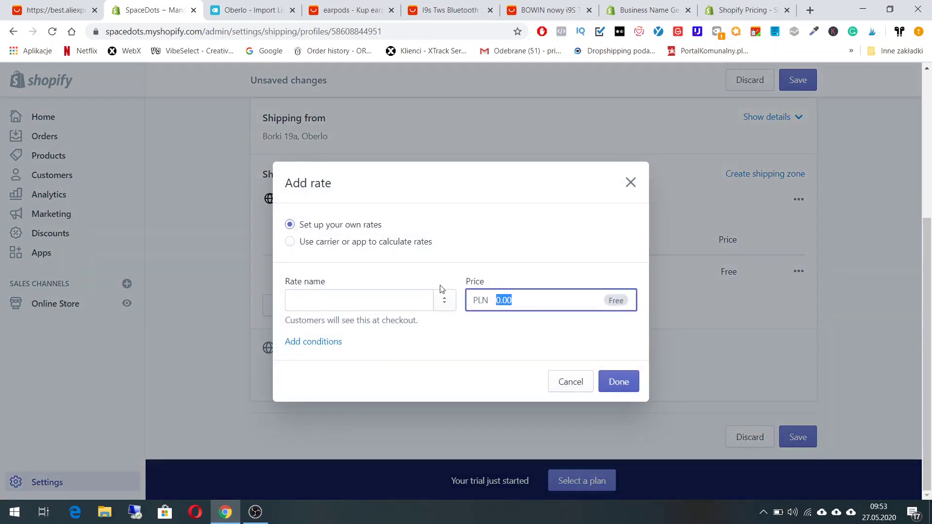
type("01")
key("BackSpace")
key("BackSpace")
left_click(489, 381)
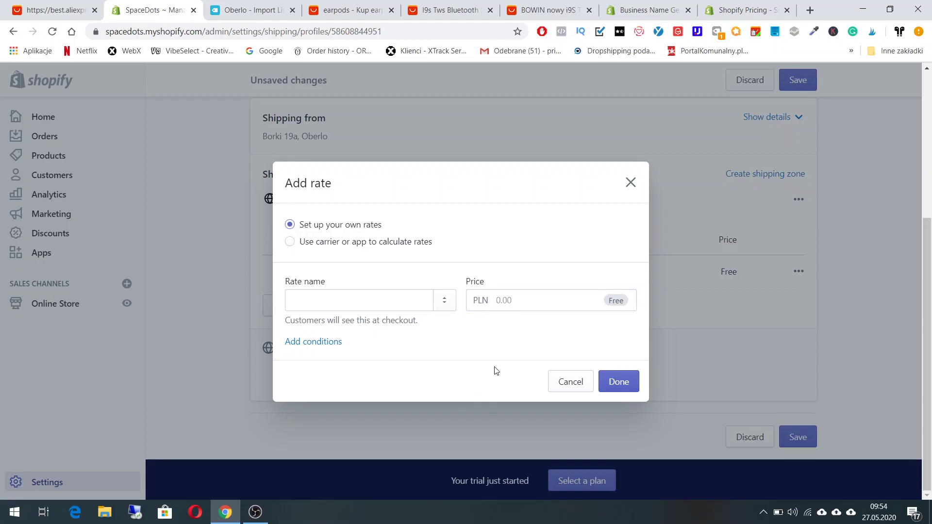
left_click(631, 182)
Save the changes to the shipping profile
left_click(797, 83)
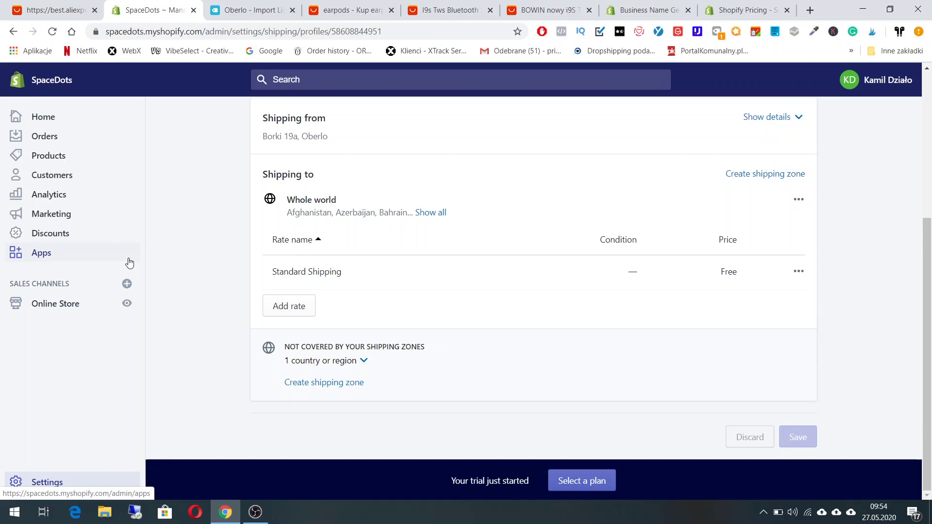
Open the store's payment provider settings and start completing the PayPal Express Checkout account setup
left_click(91, 490)
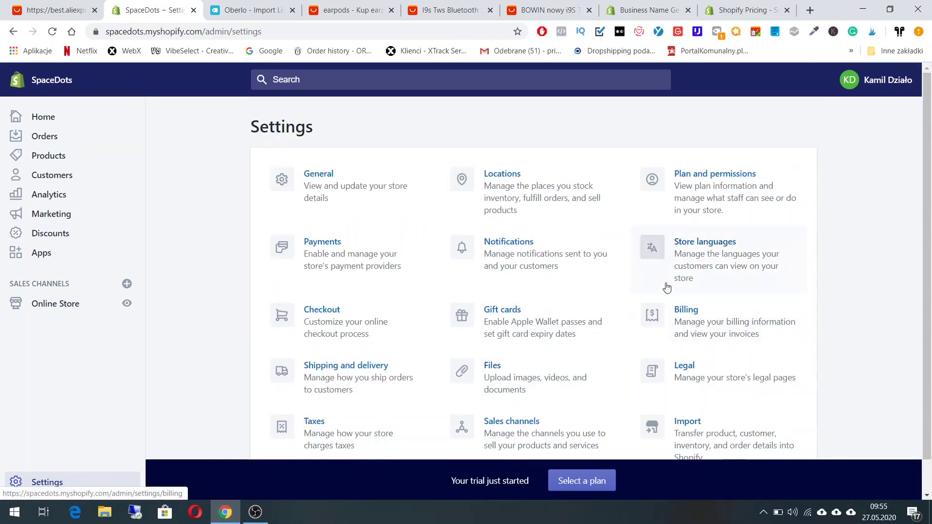
scroll(714, 355, "down", 1)
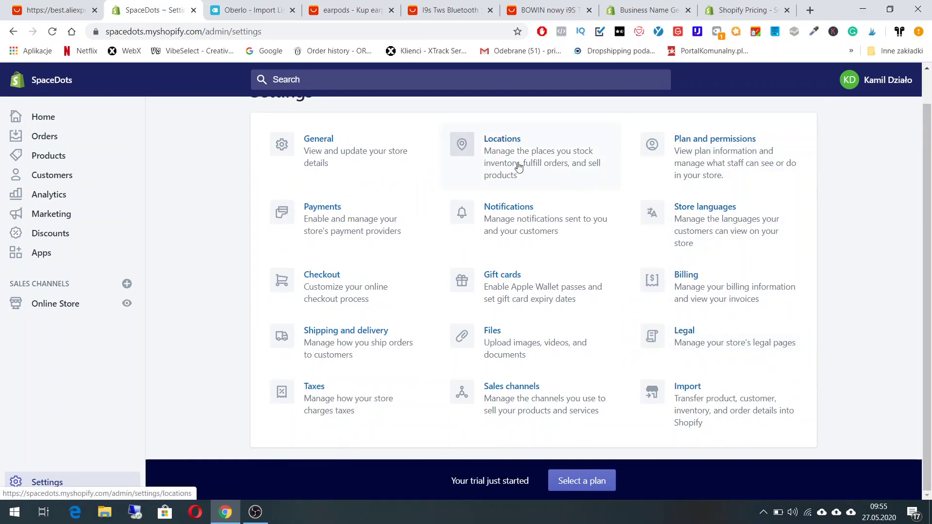
left_click(514, 251)
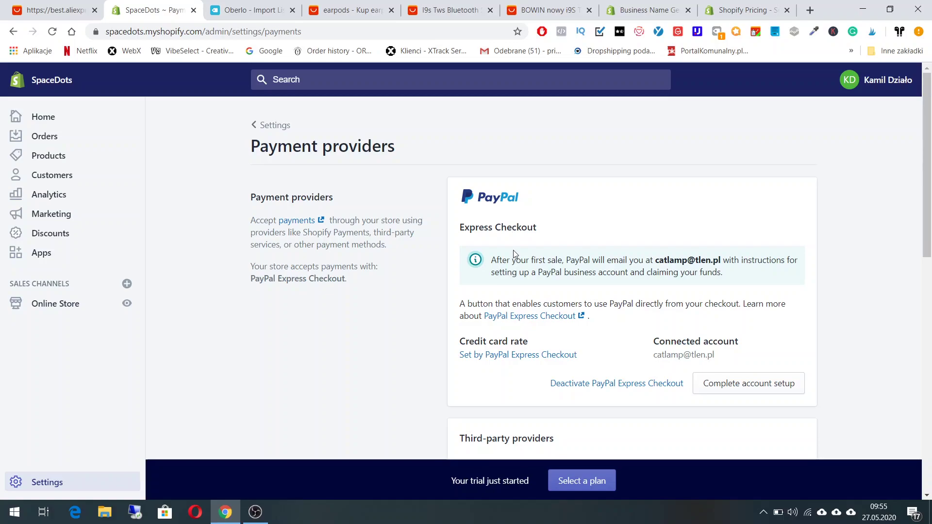
scroll(515, 257, "down", 3)
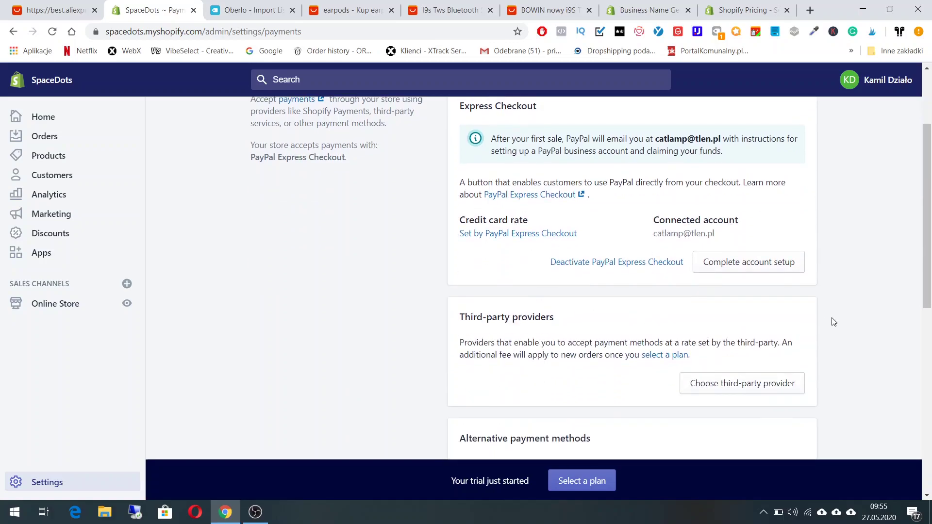
left_click(771, 264)
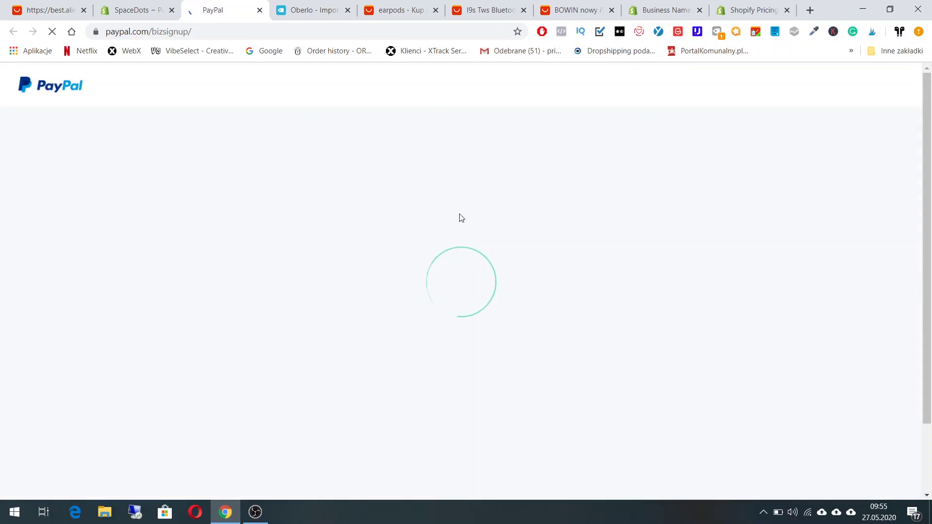
Review the PayPal account linking form, then close it and return to the store's payment provider settings
scroll(549, 340, "down", 3)
scroll(548, 339, "up", 2)
scroll(549, 340, "down", 1)
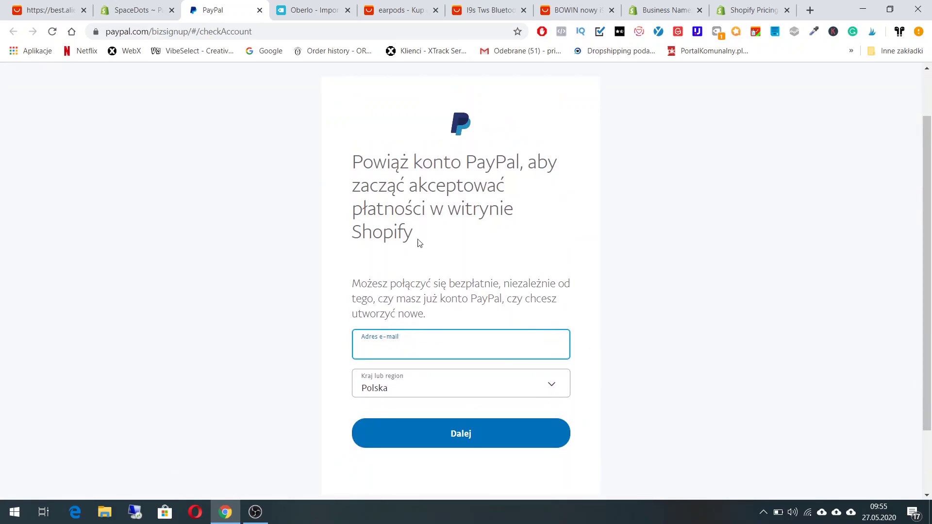
left_click(132, 10)
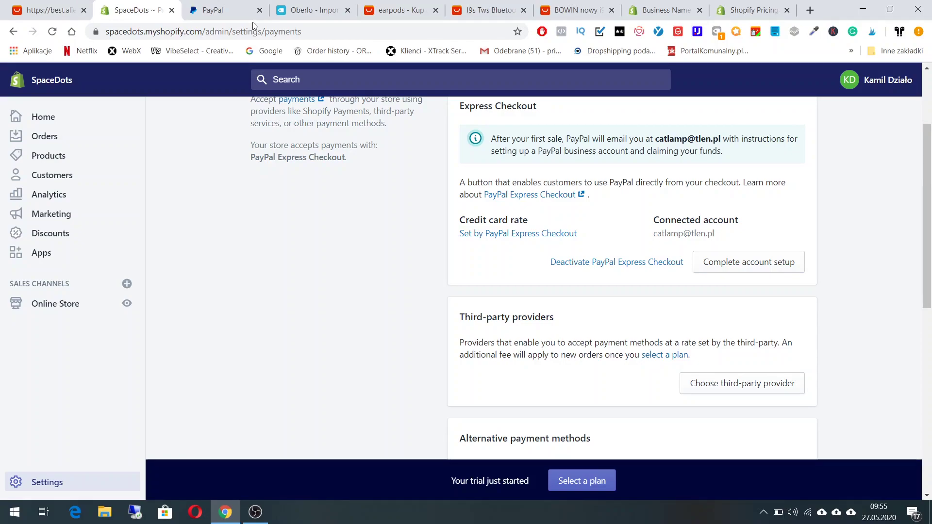
left_click(211, 13)
left_click(133, 10)
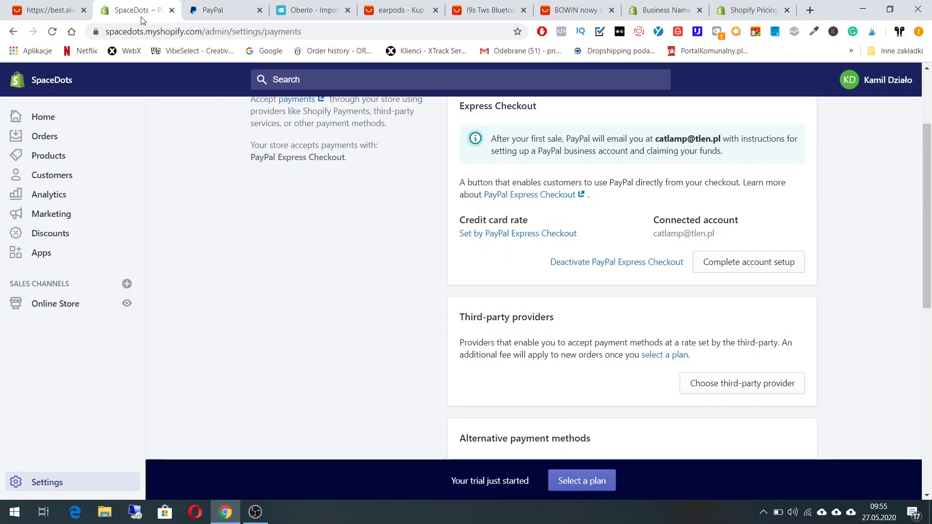
left_click(259, 9)
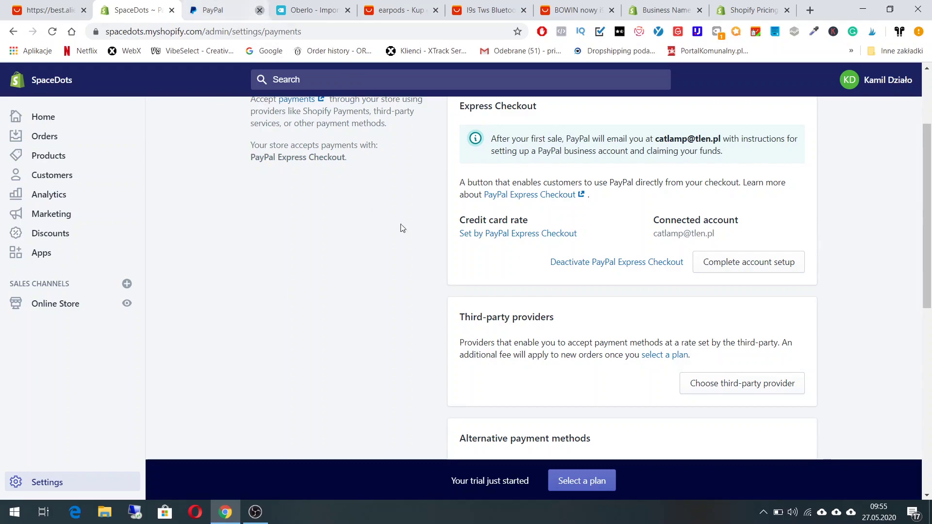
Check the recommended third-party payment provider, then return to the payment providers page and review the remaining payment options
scroll(484, 238, "down", 1)
left_click(742, 320)
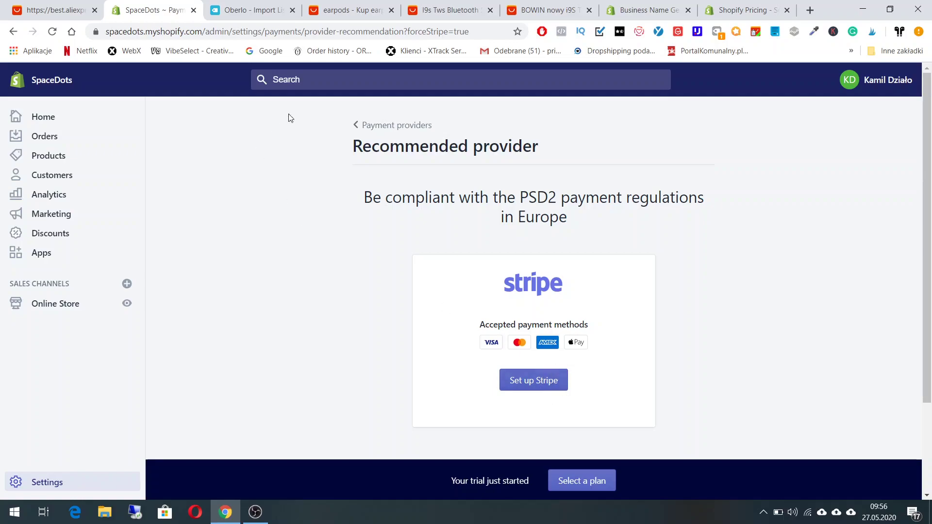
left_click(370, 125)
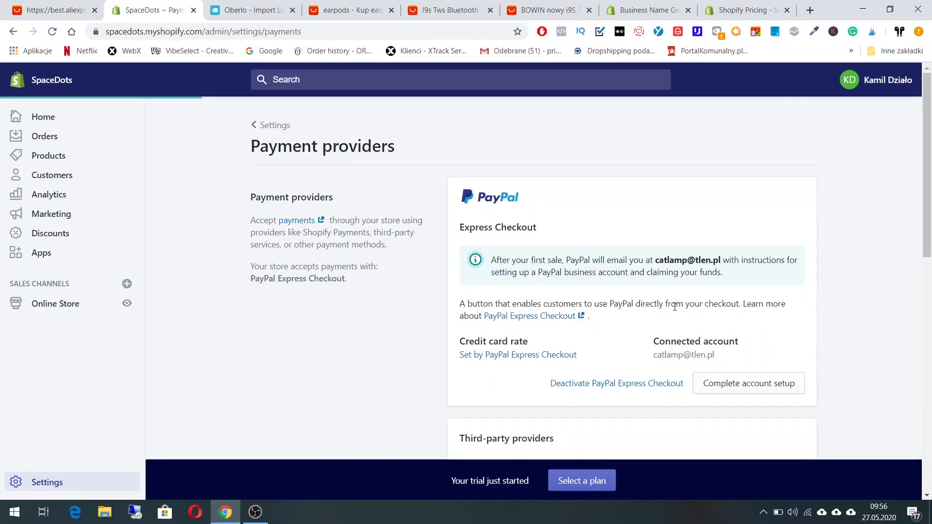
scroll(723, 265, "down", 2)
scroll(610, 366, "down", 2)
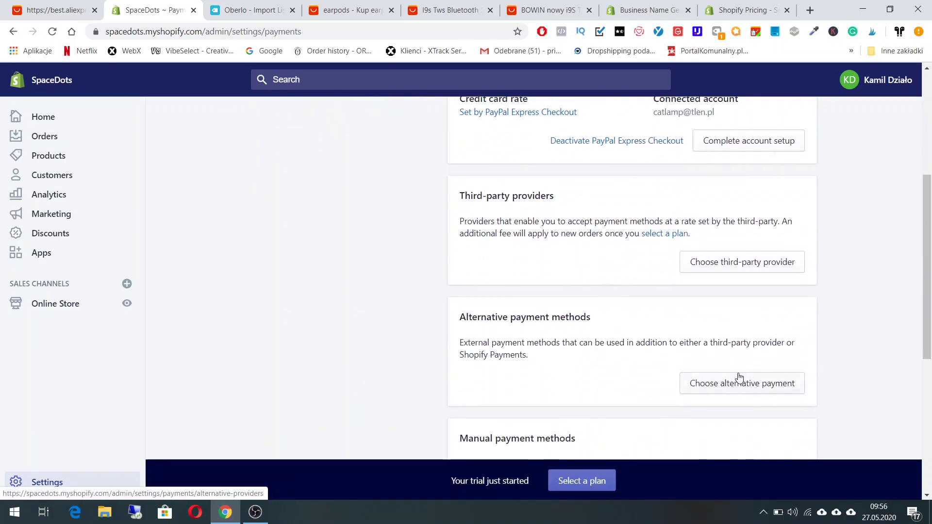
scroll(737, 378, "up", 1)
scroll(735, 359, "up", 1)
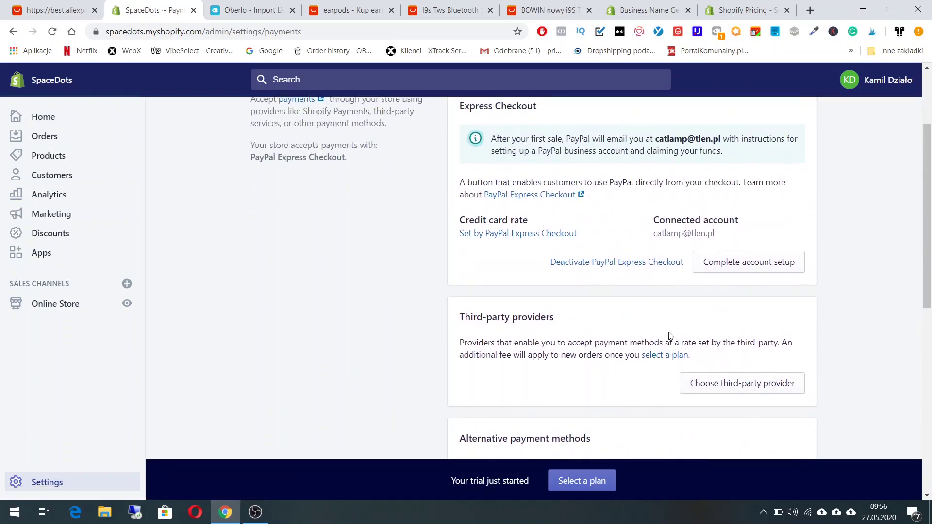